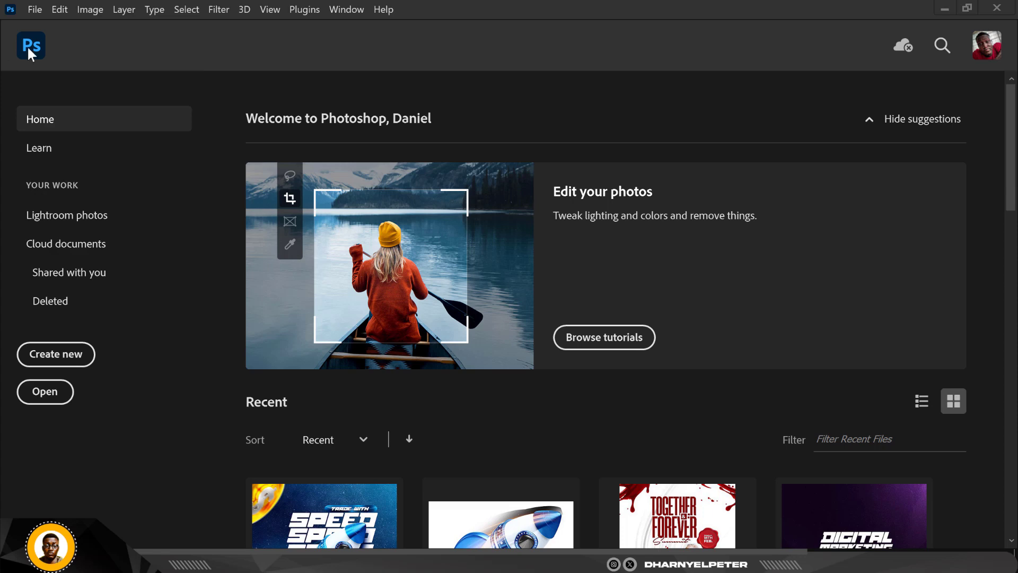
Create a new 5 x 5 inch document at 300 pixels/inch with a transparent background
{"action": "left_click", "coordinate": [40, 5]}
{"action": "left_click", "coordinate": [49, 24]}
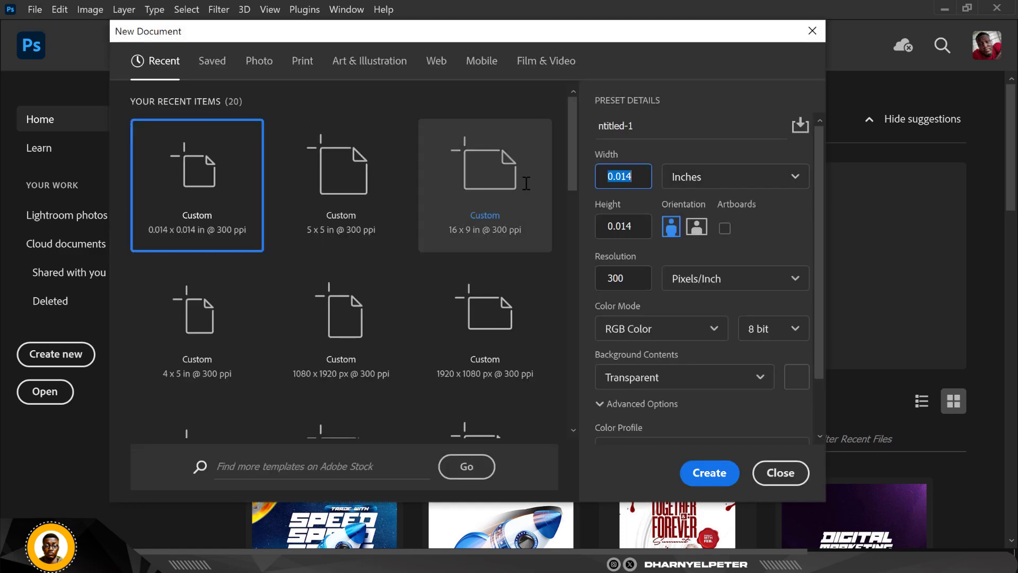
{"action": "type", "text": "5"}
{"action": "left_click", "coordinate": [601, 230]}
{"action": "type", "text": "5"}
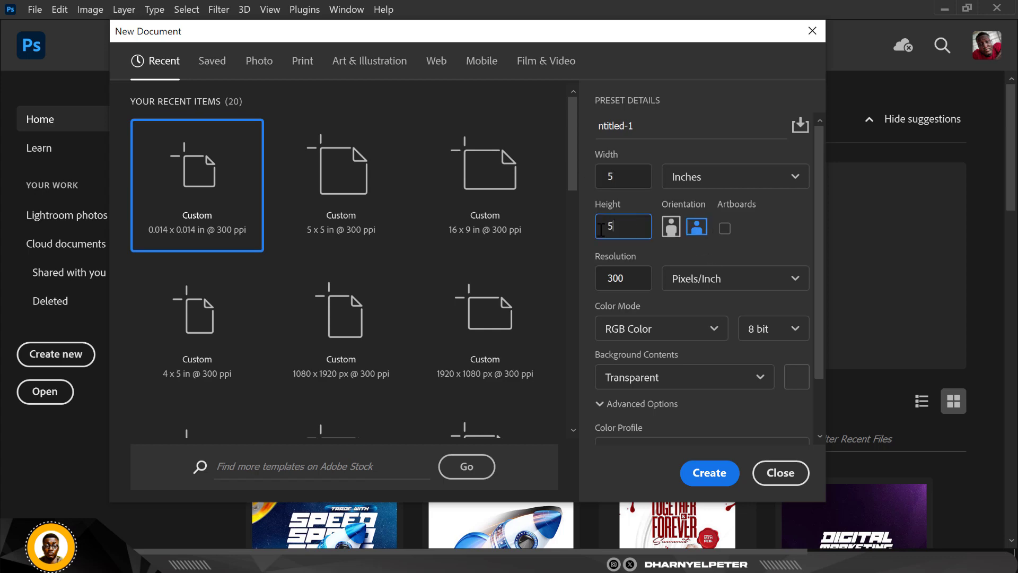
{"action": "left_click", "coordinate": [737, 480]}
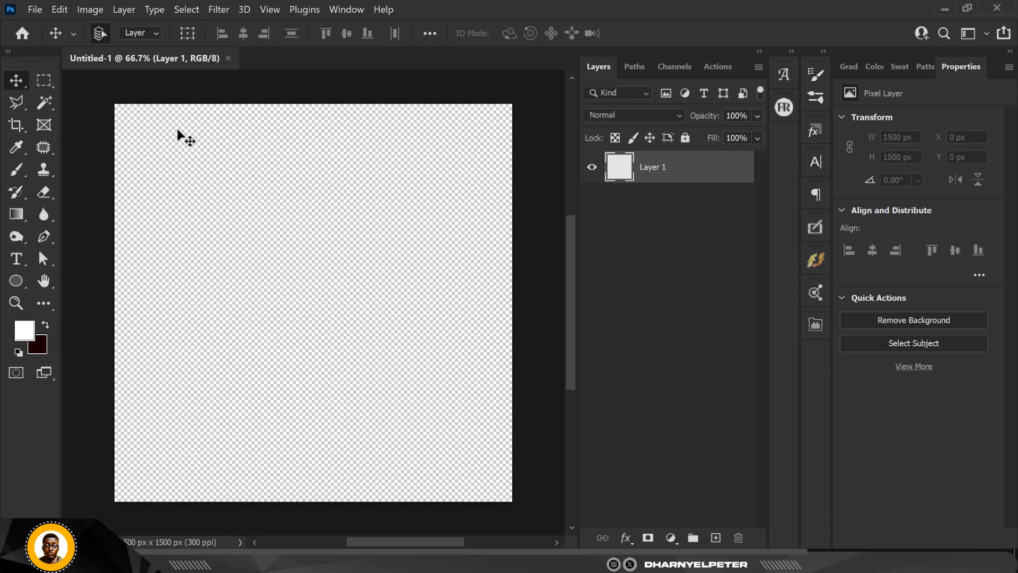
Set the foreground color to dark navy 011139
{"action": "left_click", "coordinate": [670, 537]}
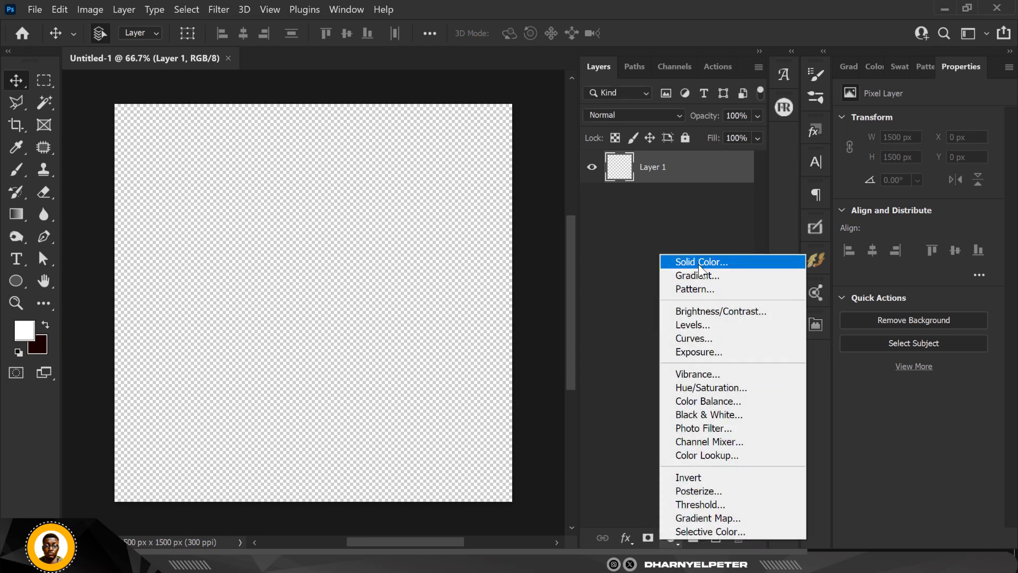
{"action": "left_click", "coordinate": [80, 318]}
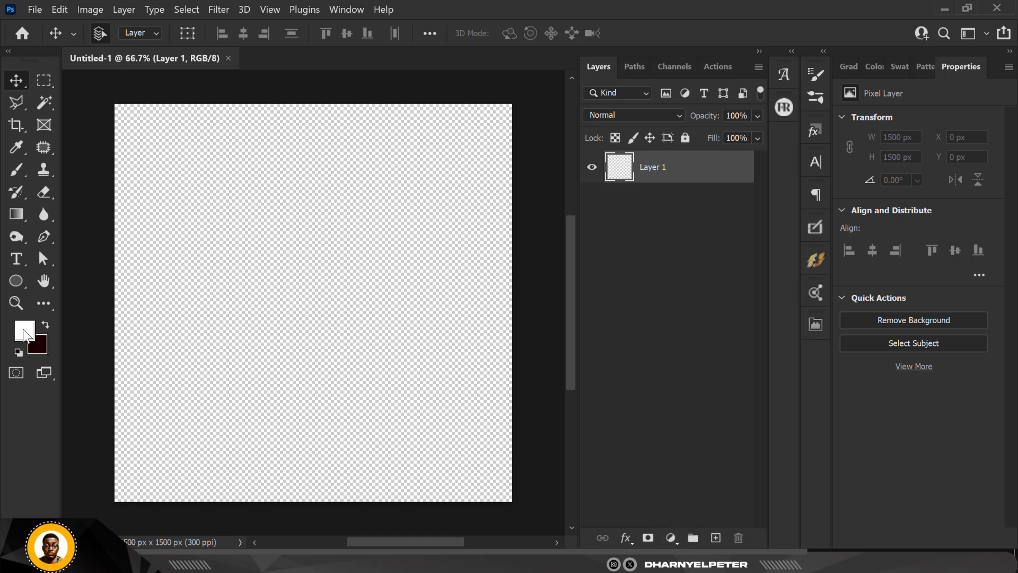
{"action": "left_click", "coordinate": [26, 333]}
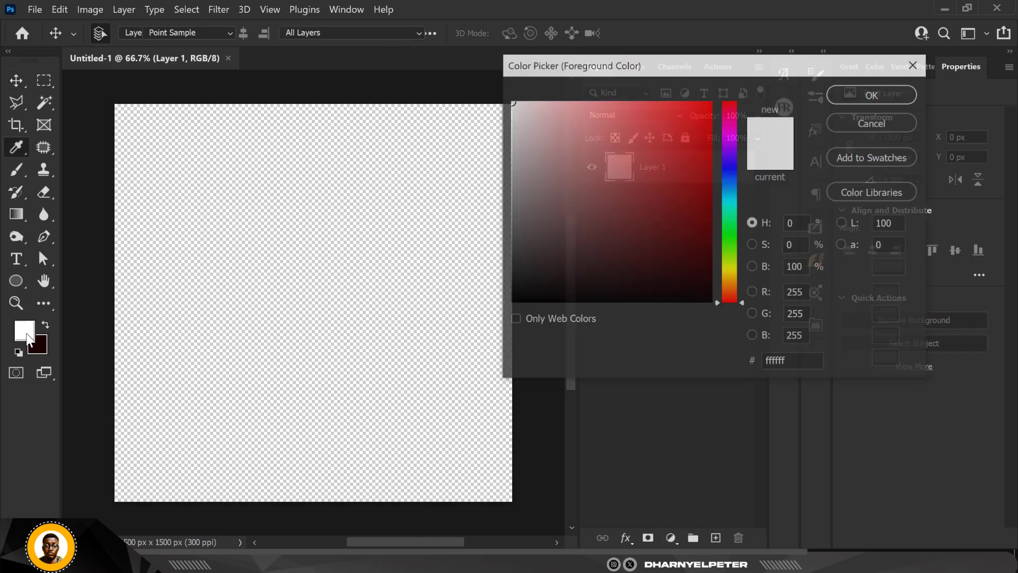
{"action": "left_click_drag", "start_coordinate": [799, 367], "coordinate": [704, 363]}
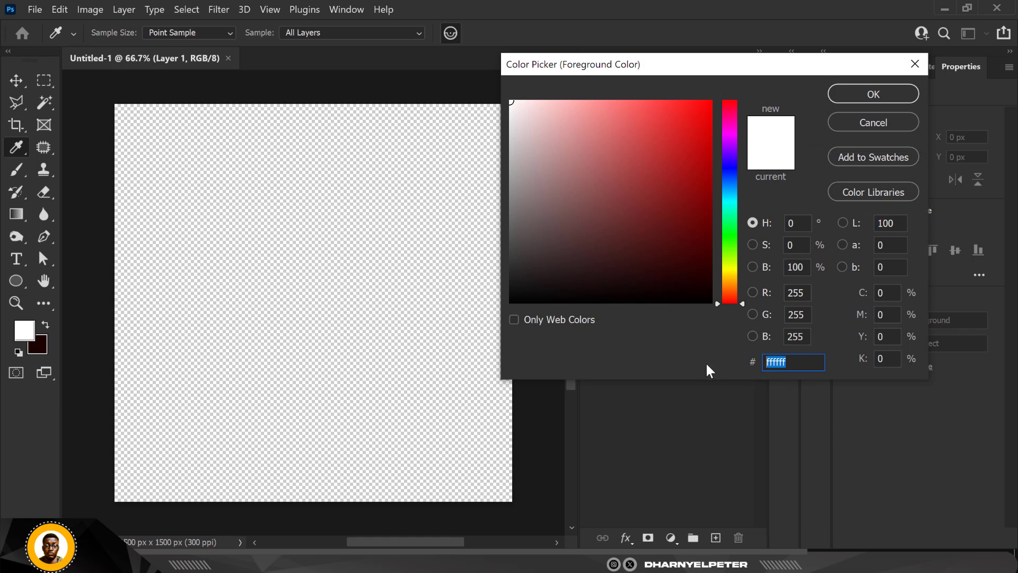
{"action": "type", "text": "0"}
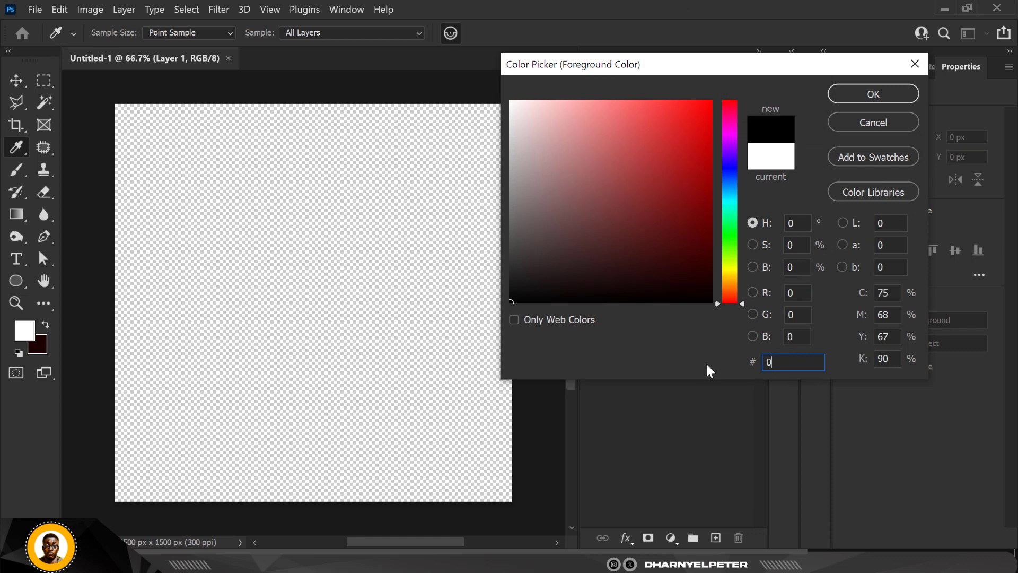
{"action": "type", "text": "11139"}
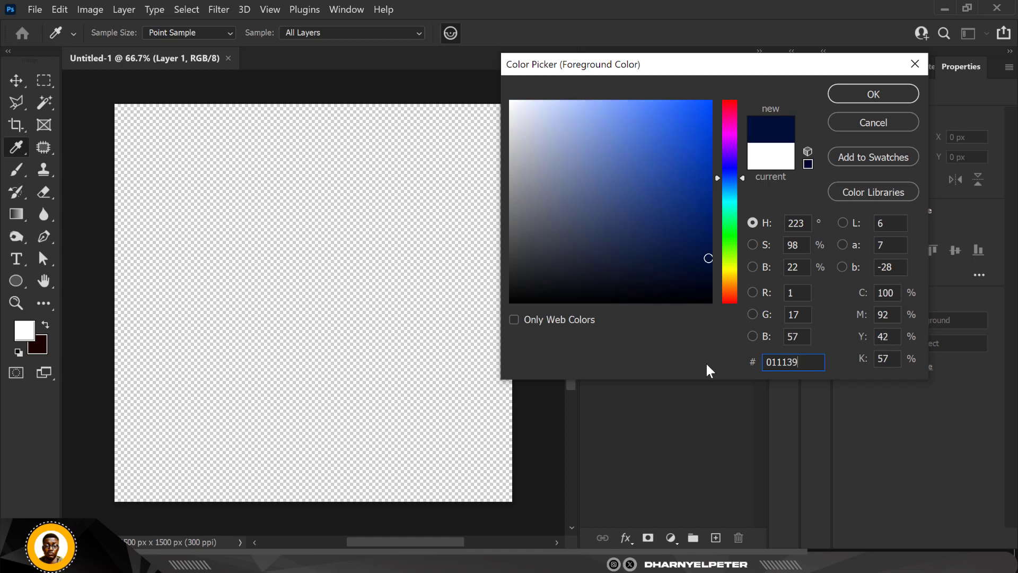
{"action": "left_click", "coordinate": [906, 89]}
{"action": "key", "text": "v"}
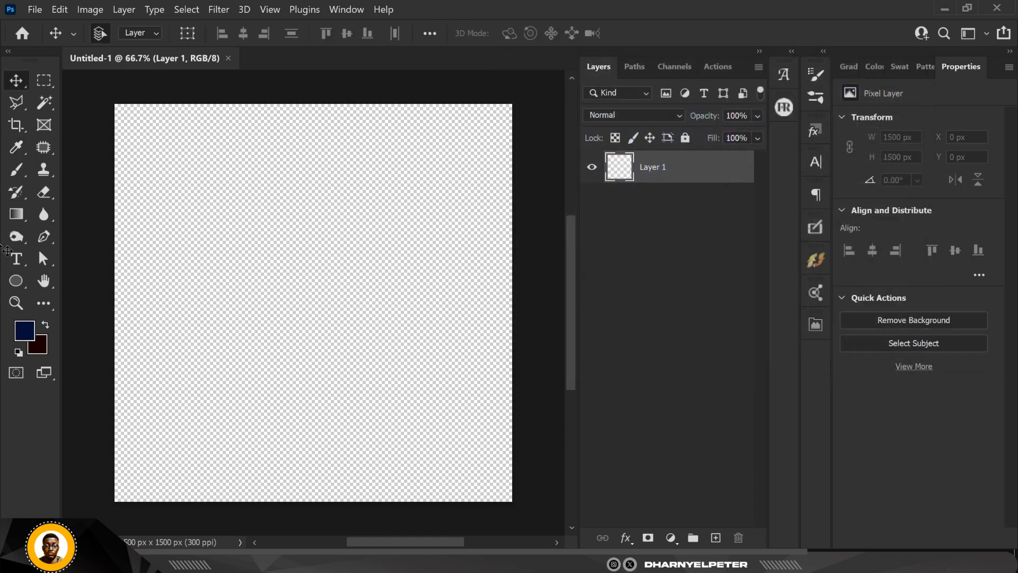
Set the background color to bright cyan-blue 00c8ff
{"action": "left_click", "coordinate": [39, 342]}
{"action": "left_click_drag", "start_coordinate": [815, 366], "coordinate": [735, 370]}
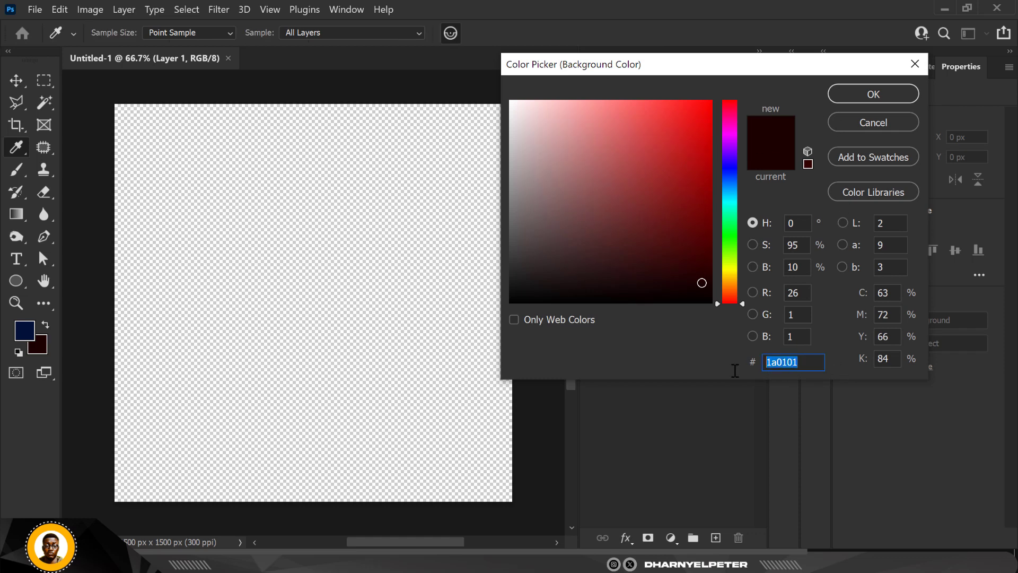
{"action": "type", "text": "00c8"}
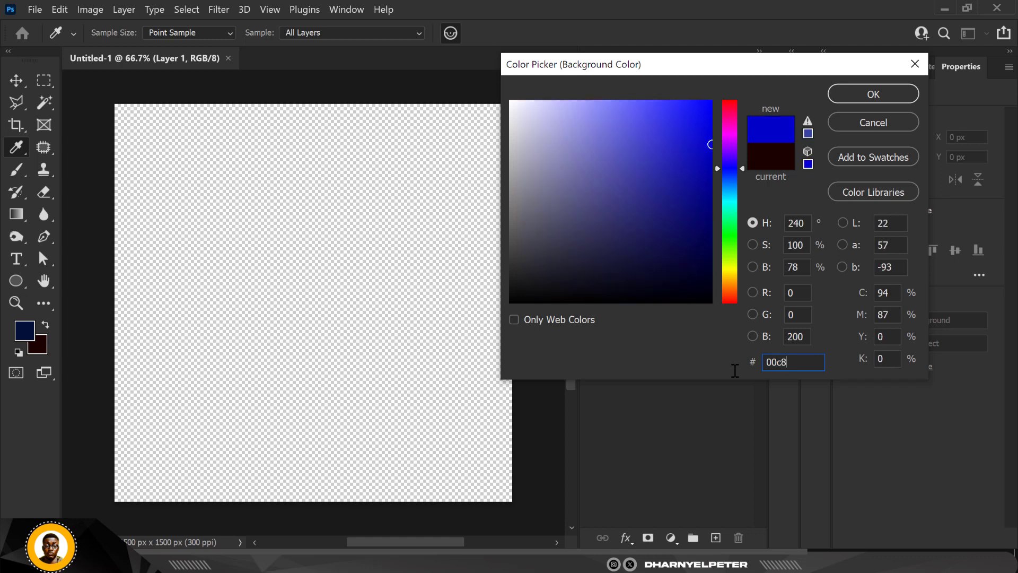
{"action": "type", "text": "ff"}
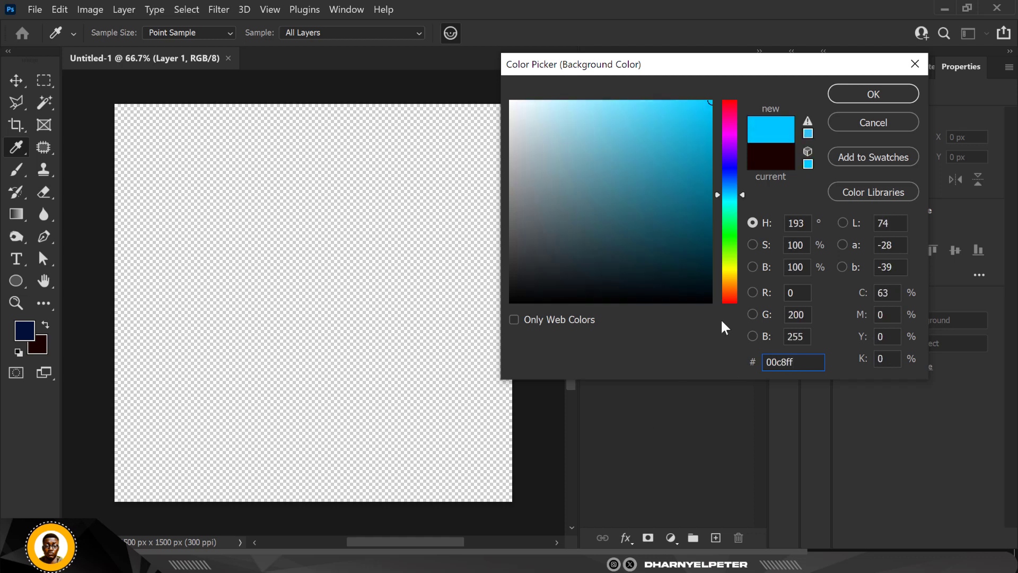
{"action": "left_click", "coordinate": [892, 91]}
{"action": "key", "text": "v"}
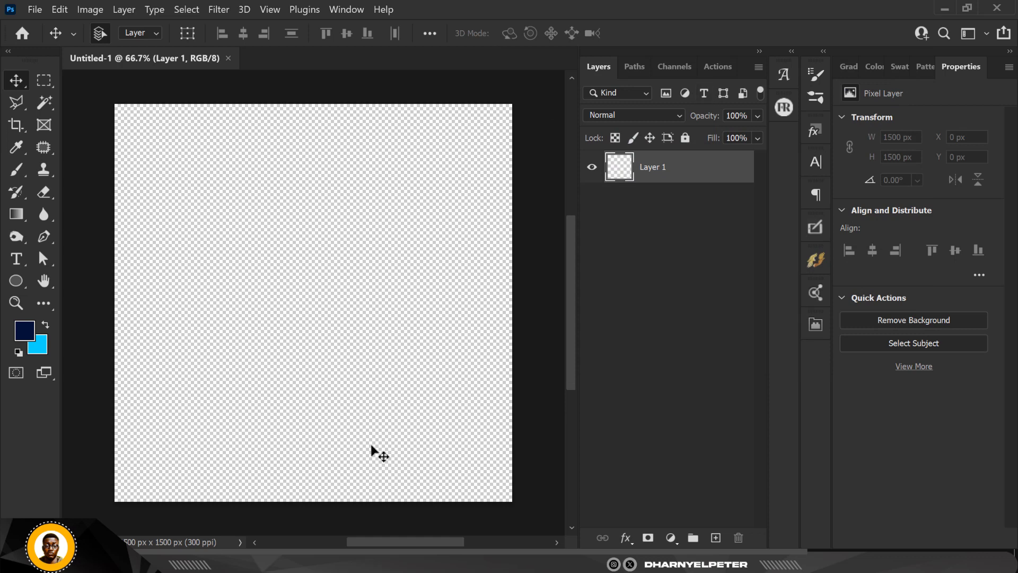
Add a gradient fill layer using the navy-to-cyan foreground-to-background preset from the Basics group
{"action": "left_click", "coordinate": [679, 538]}
{"action": "left_click", "coordinate": [693, 269]}
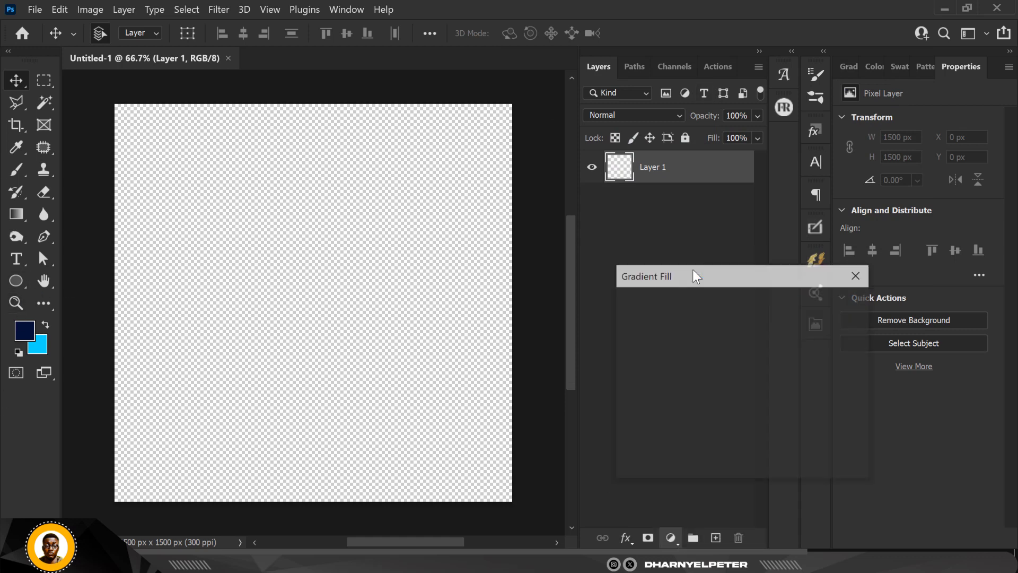
{"action": "left_click", "coordinate": [767, 305]}
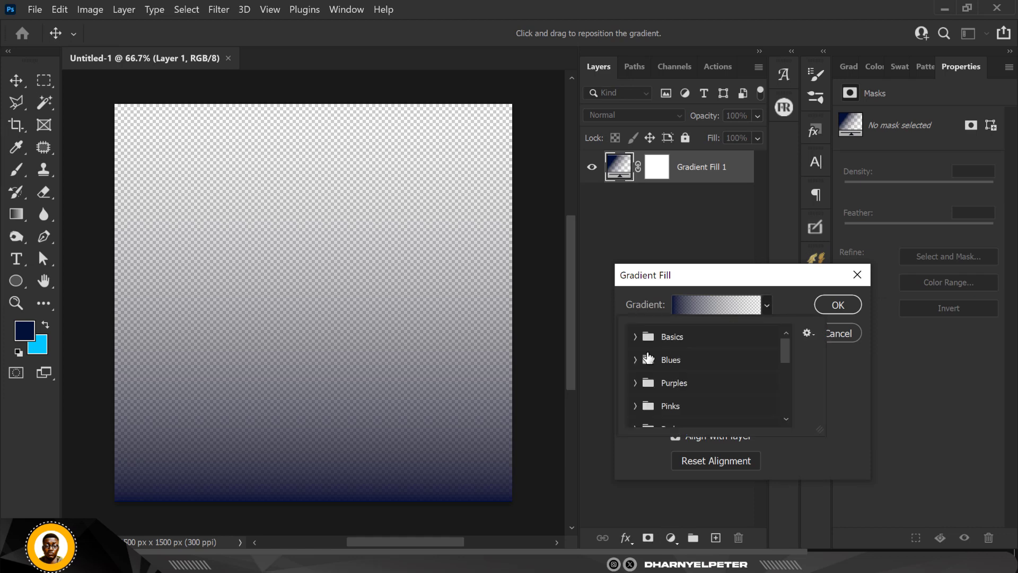
{"action": "left_click", "coordinate": [636, 337]}
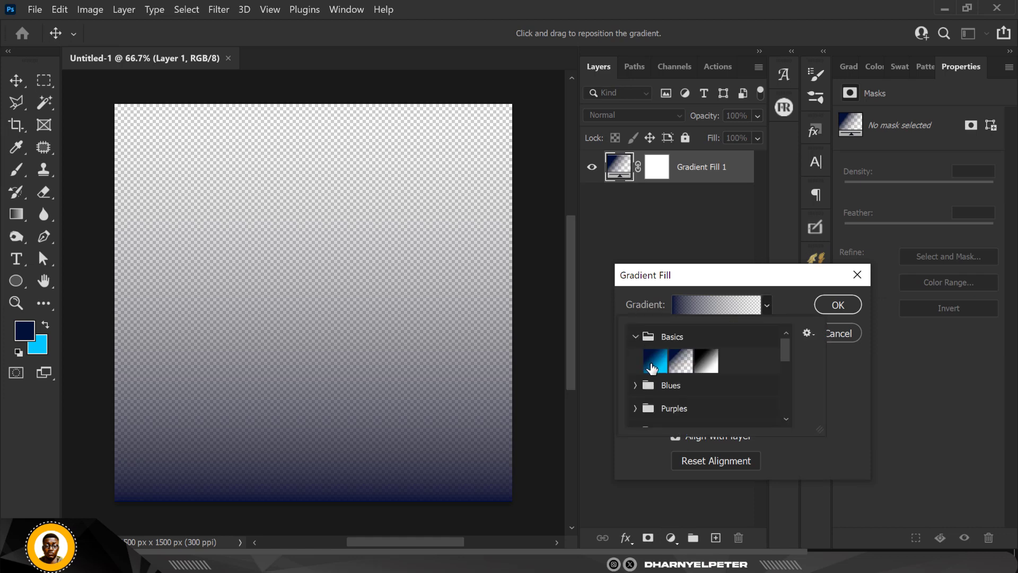
{"action": "left_click", "coordinate": [654, 361]}
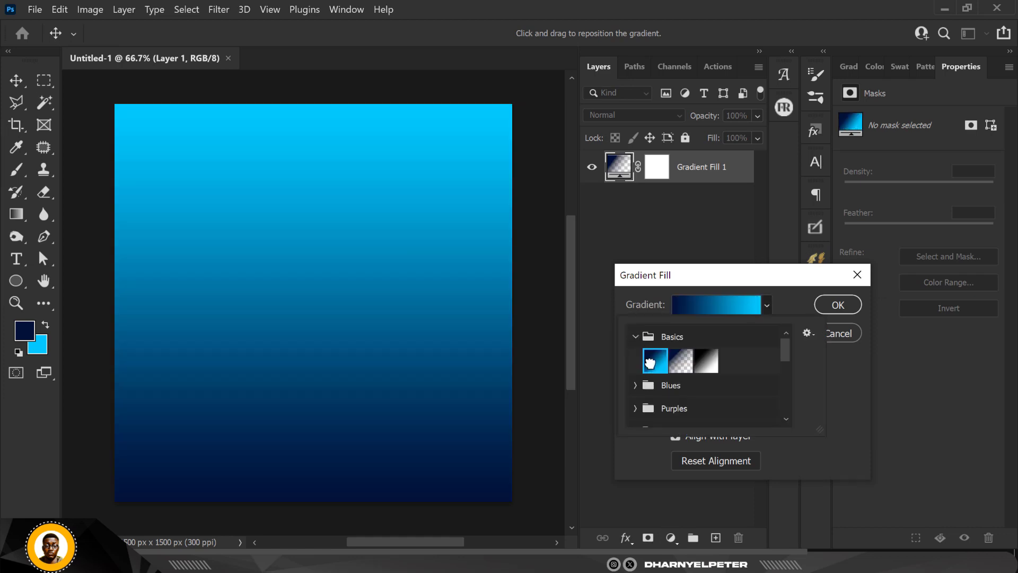
{"action": "left_click", "coordinate": [794, 309]}
Angle the linear gradient to about 56° and shift it so the cyan sits in the canvas's upper-right corner
{"action": "left_click_drag", "start_coordinate": [682, 351], "coordinate": [691, 349]}
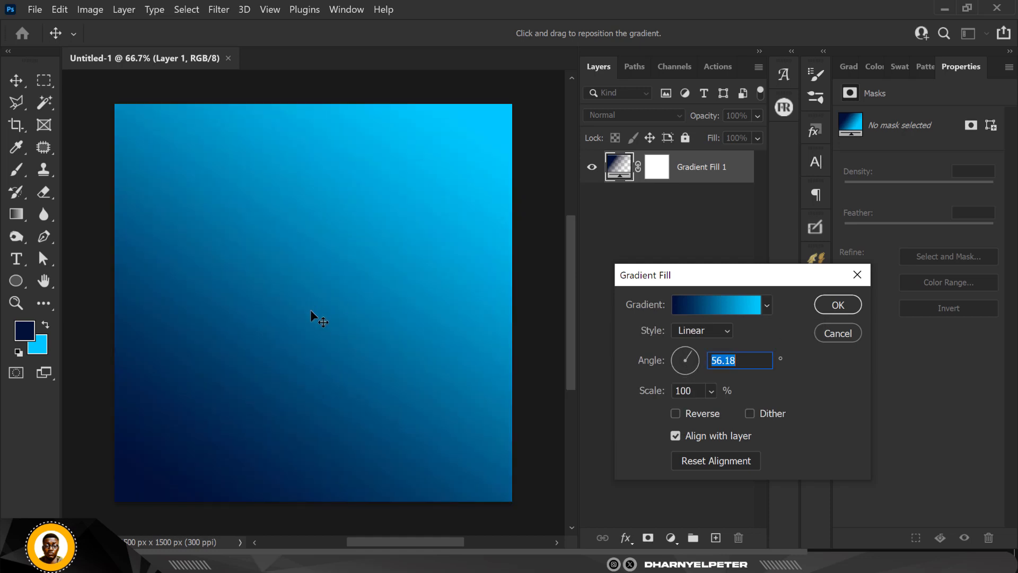
{"action": "left_click_drag", "start_coordinate": [345, 345], "coordinate": [483, 173]}
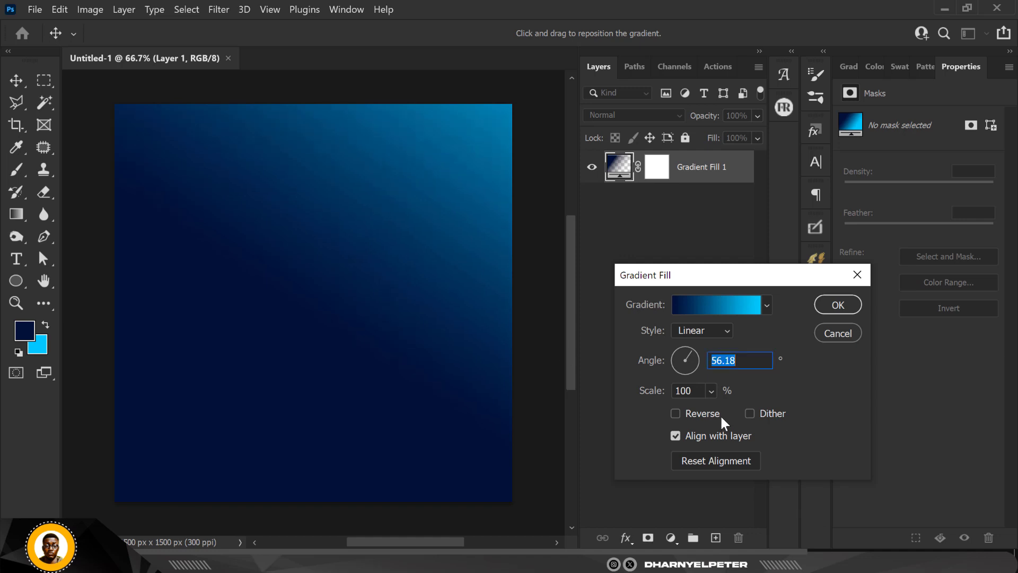
{"action": "left_click", "coordinate": [827, 303]}
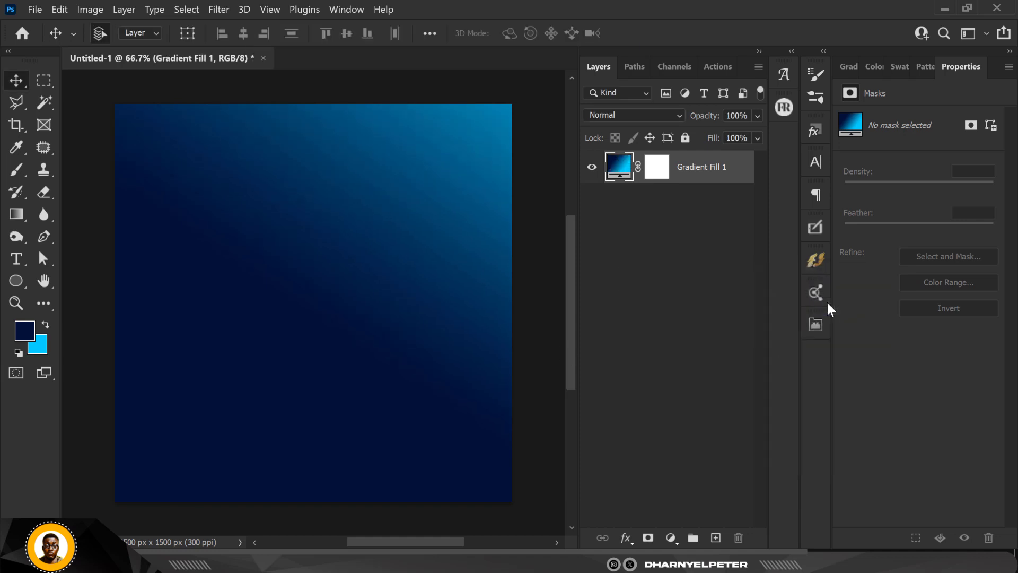
Add a text layer reading "speed" in the Agora font on the upper part of the canvas
{"action": "left_click", "coordinate": [16, 258]}
{"action": "left_click", "coordinate": [245, 225]}
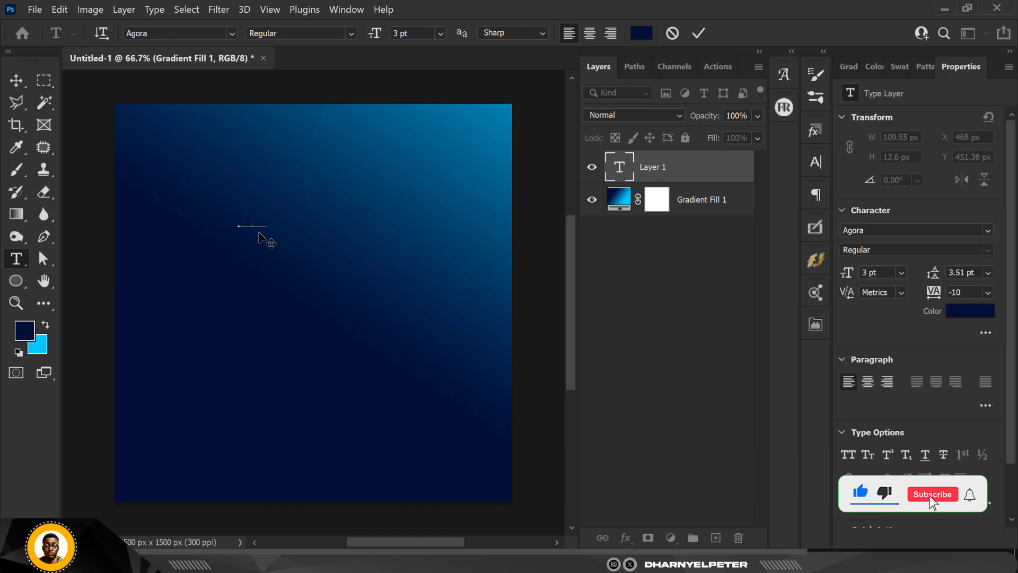
{"action": "left_click", "coordinate": [16, 80]}
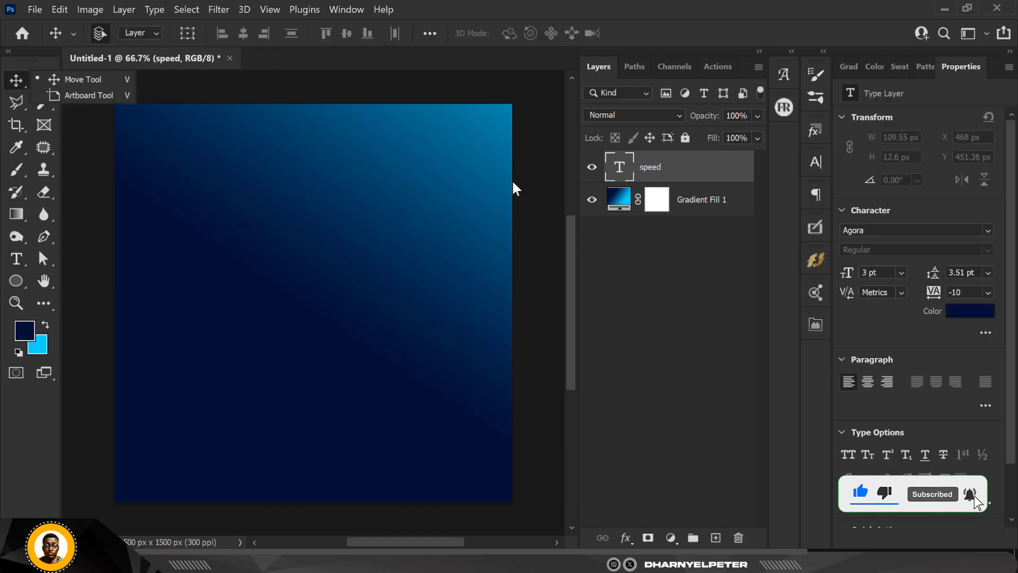
Color the "speed" text white (ffffff) and set its font size to 72 pt
{"action": "left_click", "coordinate": [969, 313]}
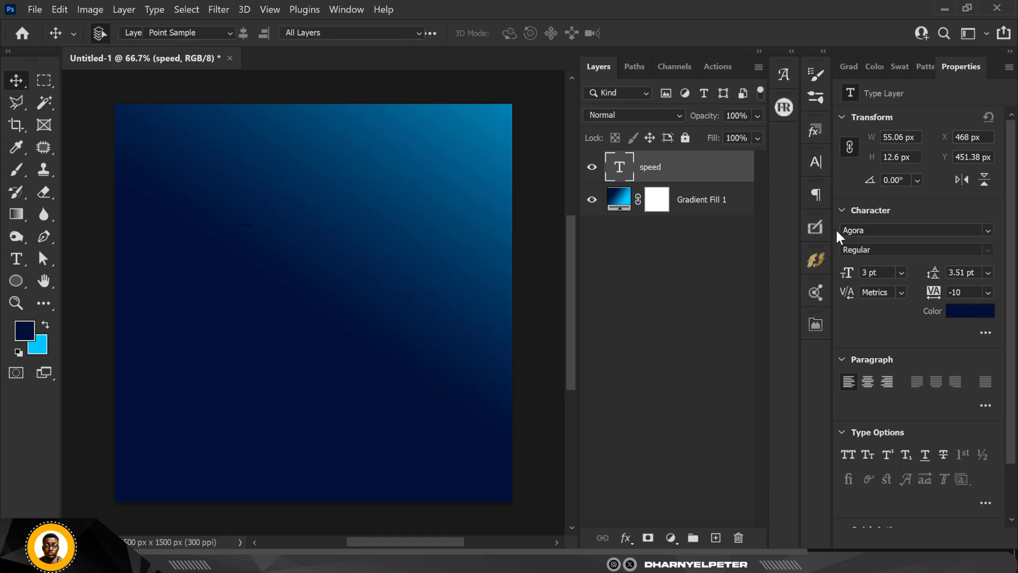
{"action": "type", "text": "ffffff"}
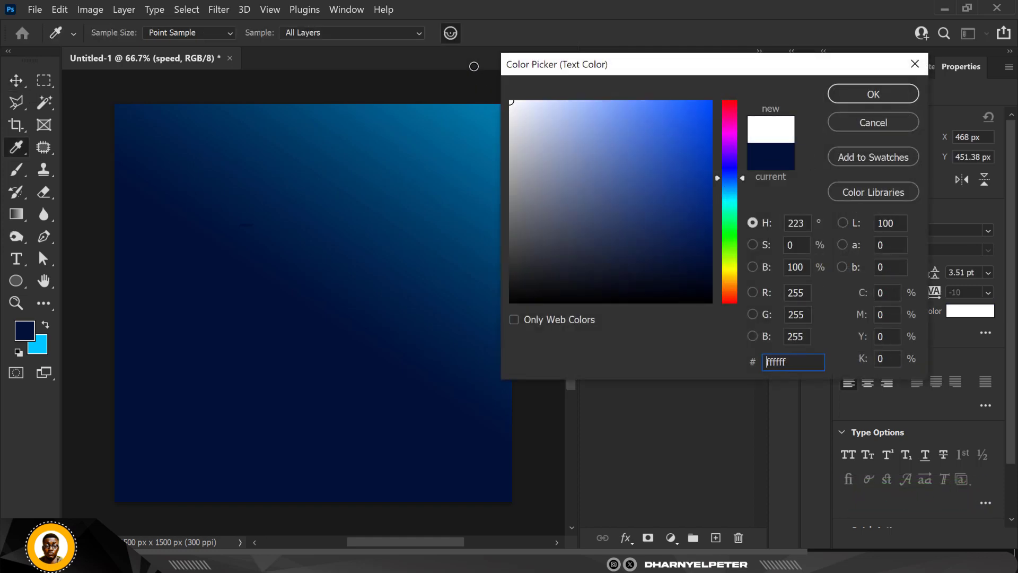
{"action": "left_click", "coordinate": [872, 95]}
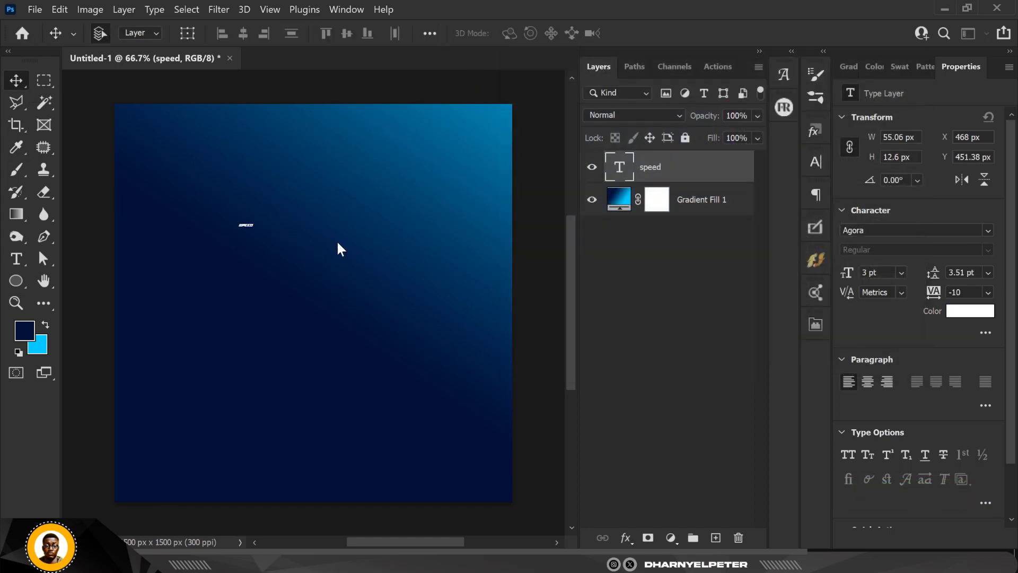
{"action": "left_click", "coordinate": [902, 272]}
{"action": "left_click", "coordinate": [894, 473]}
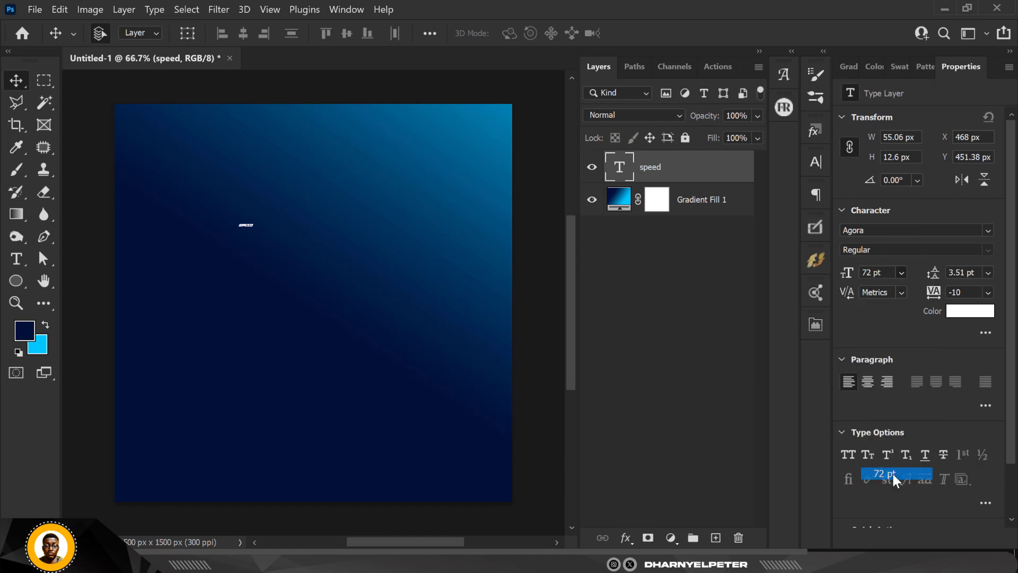
Scale the "speed" text down to about 72% and center it horizontally in the upper part of the canvas
{"action": "left_click_drag", "start_coordinate": [359, 205], "coordinate": [279, 238]}
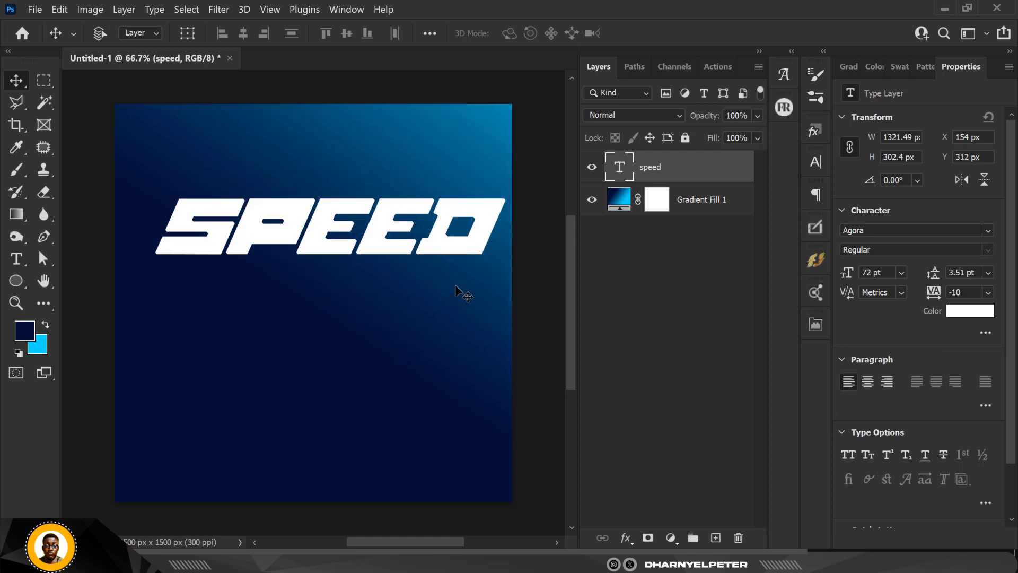
{"action": "key", "text": "ctrl+t"}
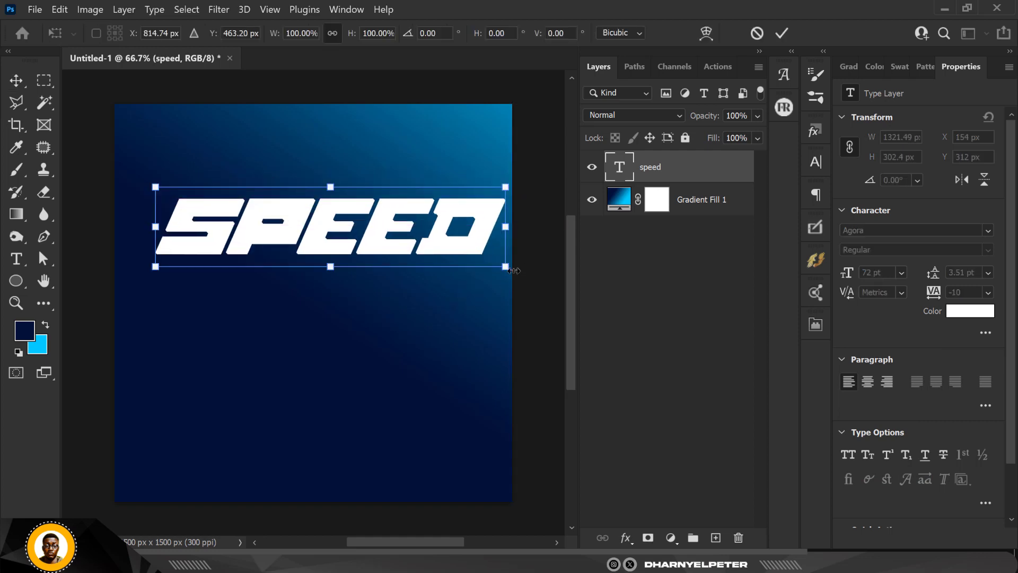
{"action": "left_click_drag", "start_coordinate": [511, 271], "coordinate": [407, 248]}
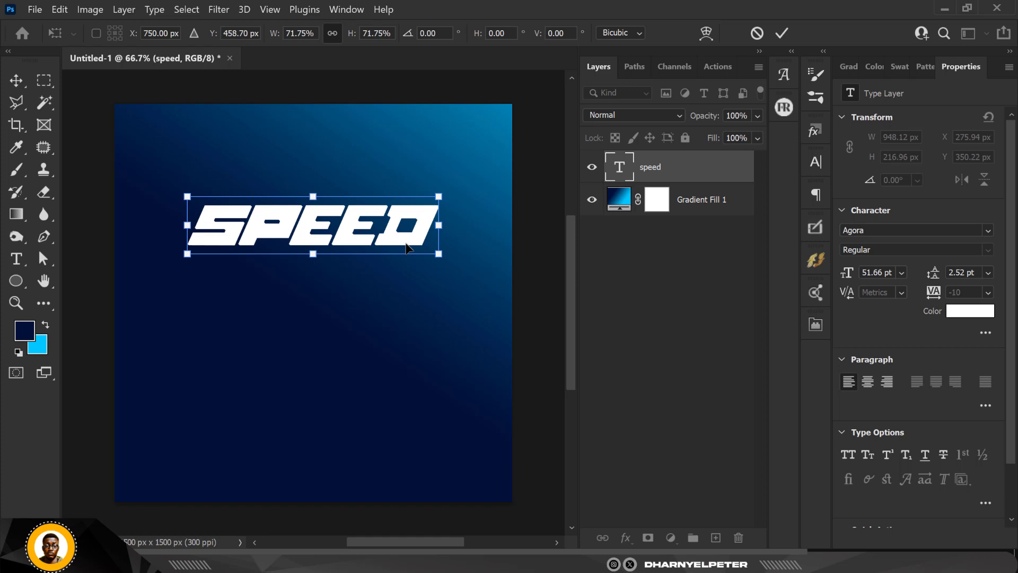
{"action": "key", "text": "Return"}
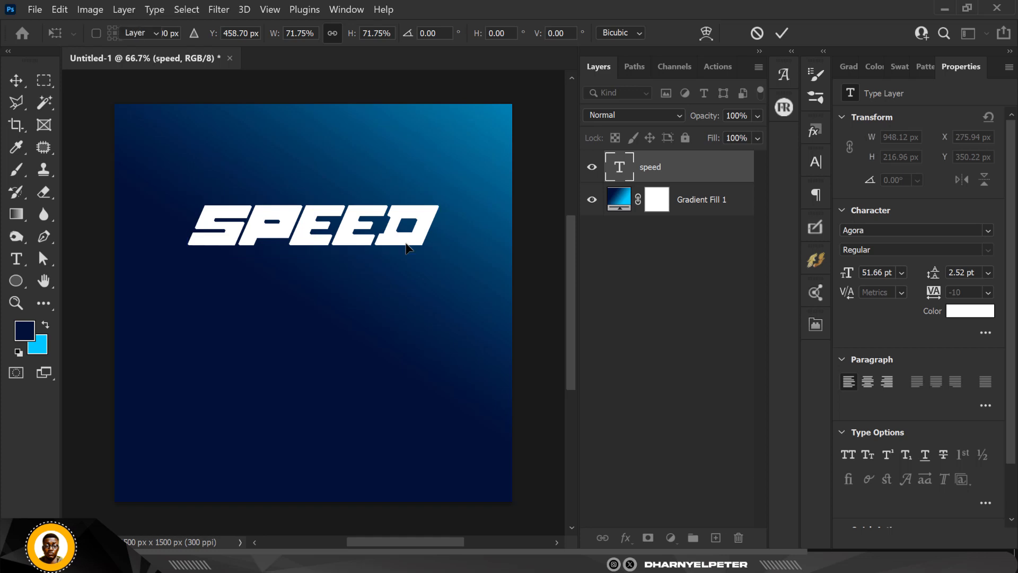
Skew the "speed" text horizontally by about 6.7° and duplicate its layer
{"action": "key", "text": "ctrl+t"}
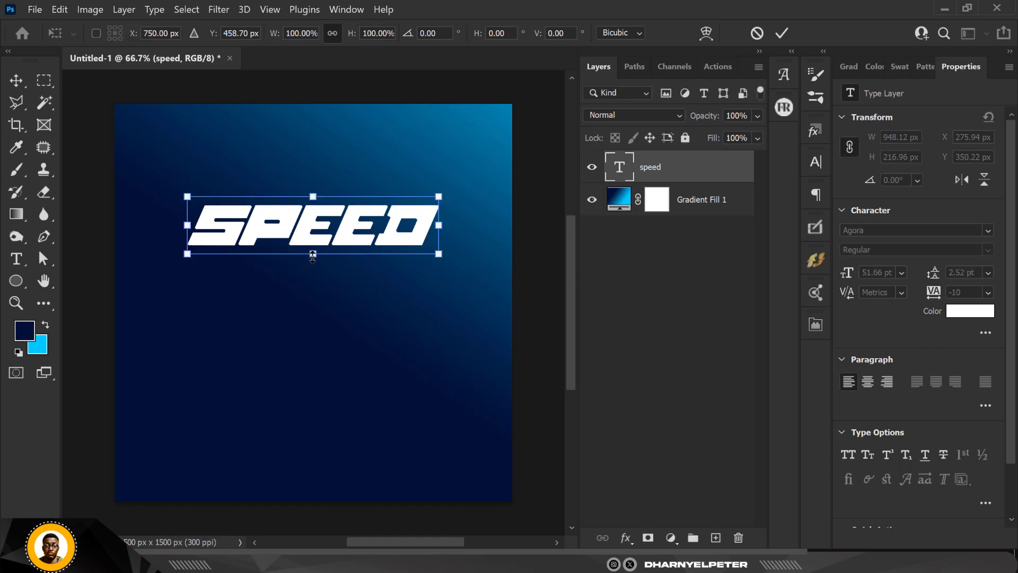
{"action": "left_click_drag", "start_coordinate": [313, 257], "coordinate": [320, 258]}
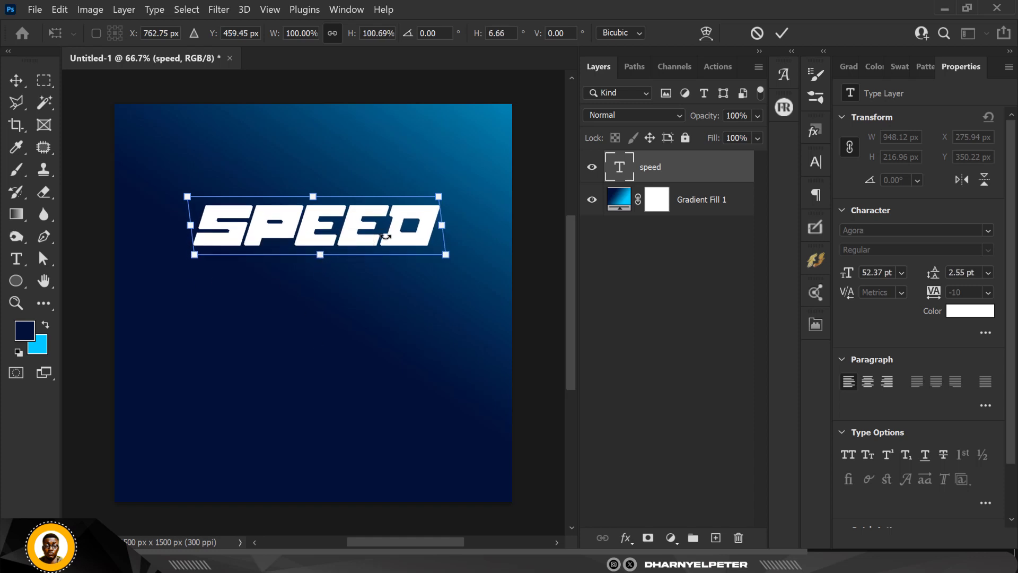
{"action": "key", "text": "Return"}
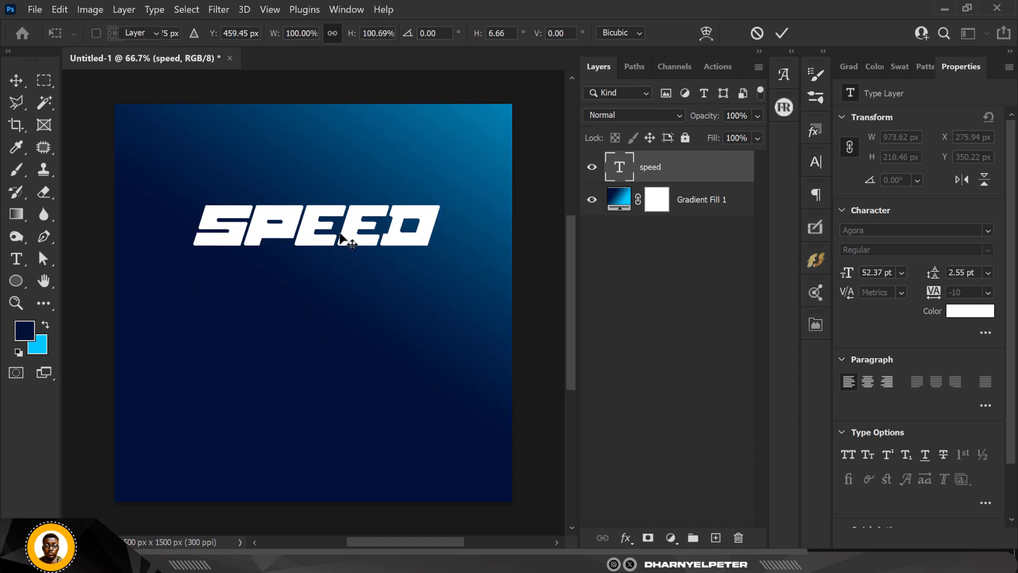
{"action": "key", "text": "ctrl+j"}
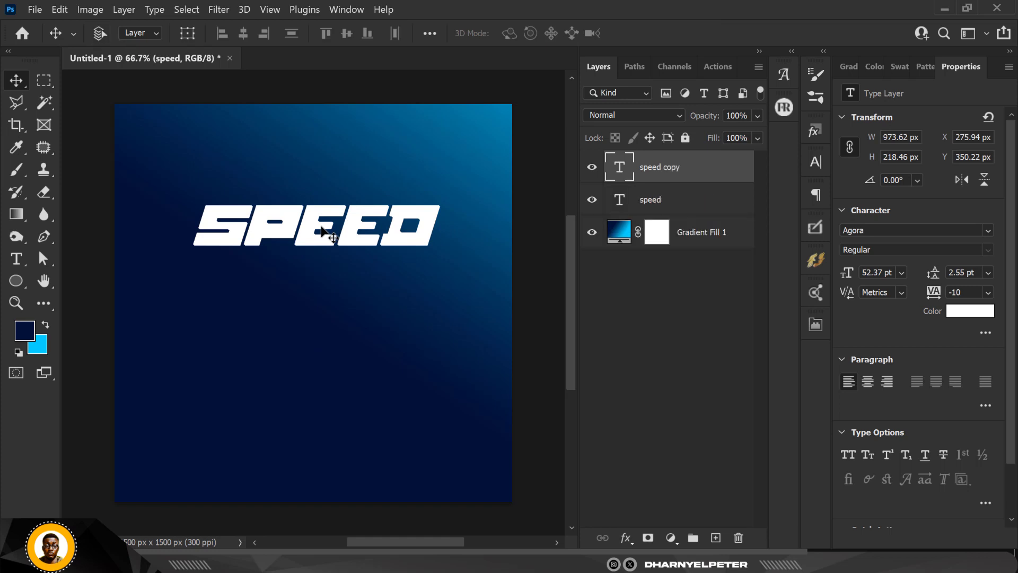
Move the copied "SPEED" text directly beneath the original line, offset slightly left, to about X 256 px, Y 510 px
{"action": "key", "text": "shift+Down"}
{"action": "key", "text": "shift+Down"}
{"action": "key", "text": "shift+Down"}
{"action": "key", "text": "shift+Down"}
{"action": "key", "text": "shift+Down"}
{"action": "key", "text": "shift+Down"}
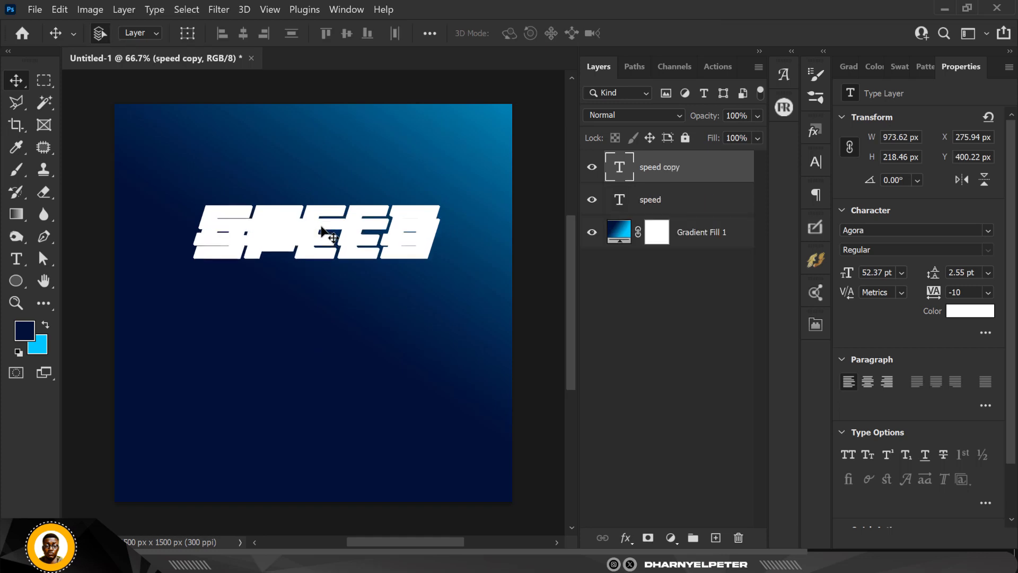
{"action": "key", "text": "shift+Down"}
{"action": "key", "text": "shift+Down"}
{"action": "key", "text": "shift+Down"}
{"action": "key", "text": "shift+Down"}
{"action": "key", "text": "shift+Down"}
{"action": "key", "text": "shift+Down"}
{"action": "key", "text": "shift+Down"}
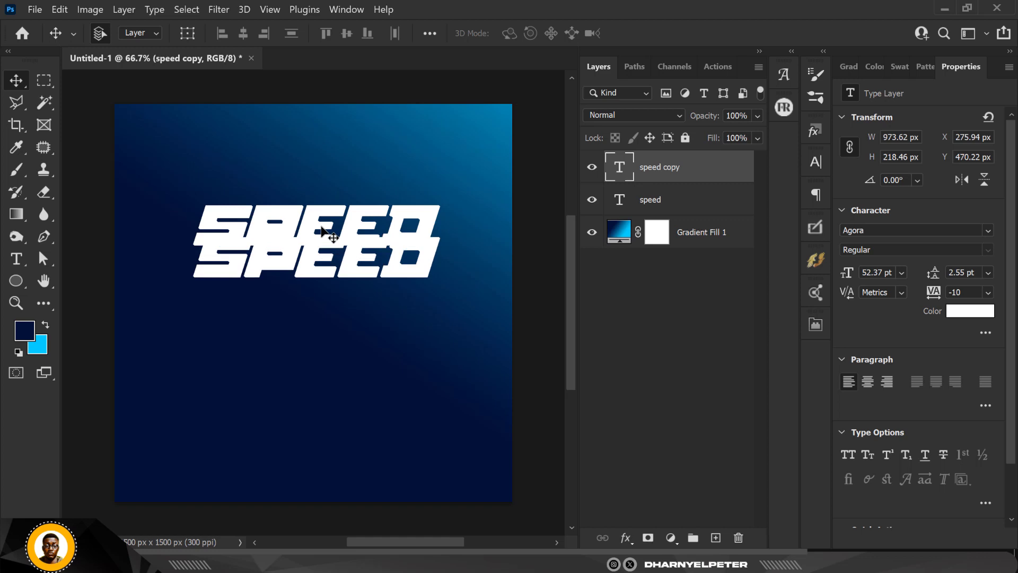
{"action": "key", "text": "shift+Down"}
{"action": "key", "text": "shift+Down"}
{"action": "key", "text": "shift+Down"}
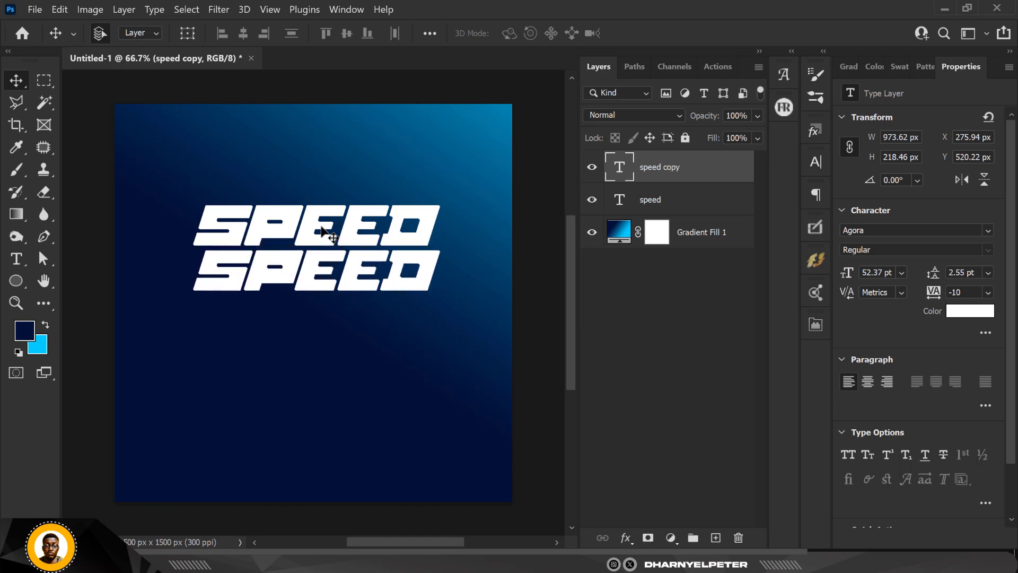
{"action": "key", "text": "shift+Left"}
{"action": "key", "text": "shift+Left"}
{"action": "key", "text": "shift+Up"}
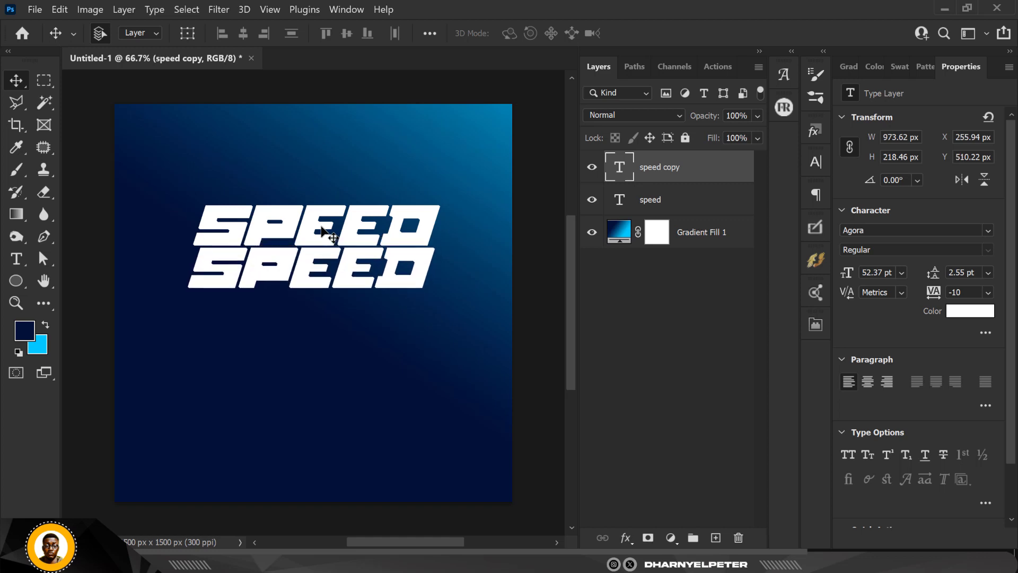
Duplicate the second "SPEED" line and move the copy beneath it, offset left, to about X 226 px, Y 670 px
{"action": "key", "text": "ctrl+j"}
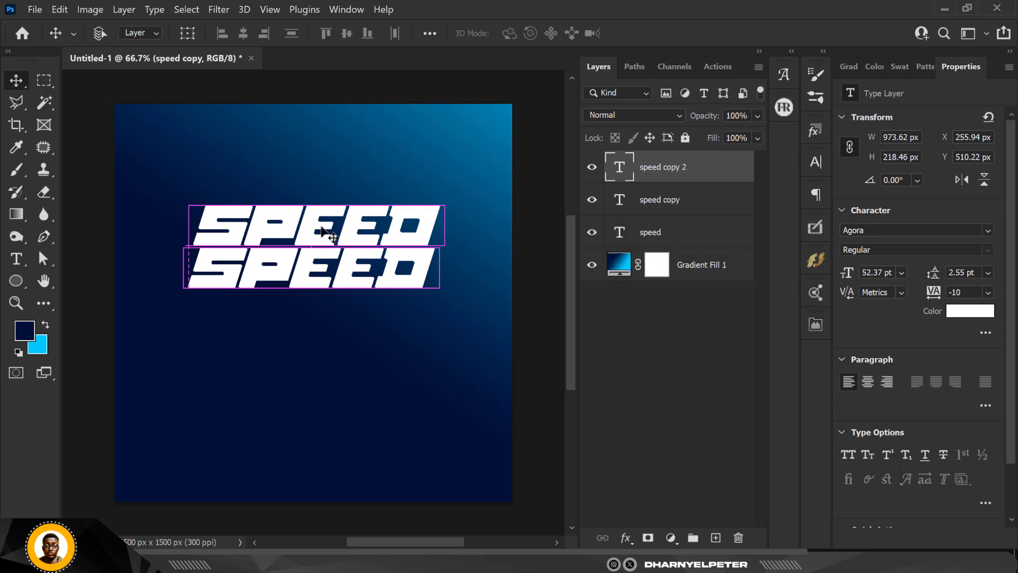
{"action": "key", "text": "shift+Down"}
{"action": "key", "text": "shift+Down"}
{"action": "key", "text": "shift+Down"}
{"action": "key", "text": "shift+Down"}
{"action": "key", "text": "shift+Down"}
{"action": "key", "text": "shift+Down"}
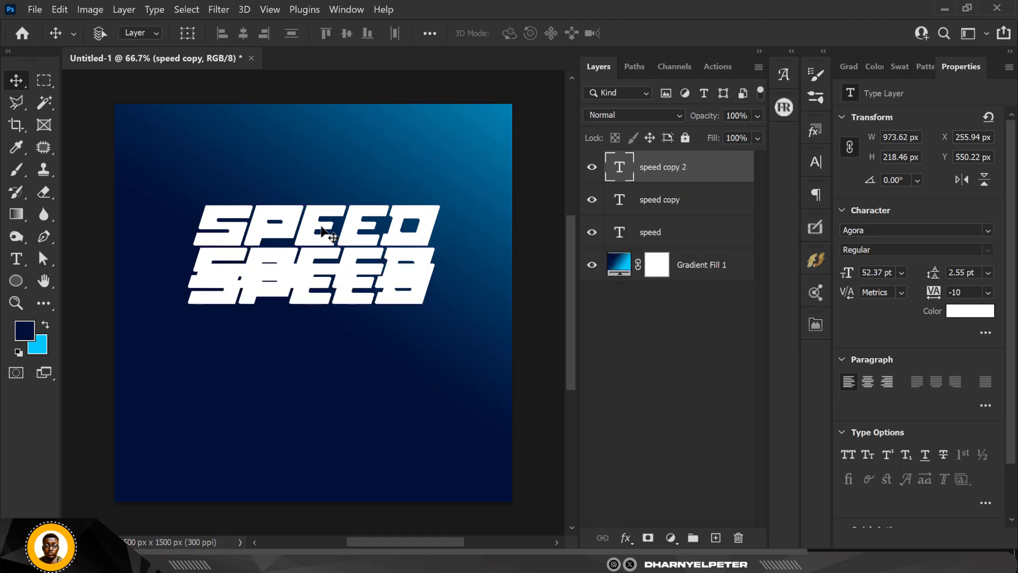
{"action": "key", "text": "shift+Down"}
{"action": "key", "text": "shift+Down"}
{"action": "key", "text": "shift+Down"}
{"action": "key", "text": "shift+Down"}
{"action": "key", "text": "shift+Down"}
{"action": "key", "text": "shift+Down"}
{"action": "key", "text": "shift+Down"}
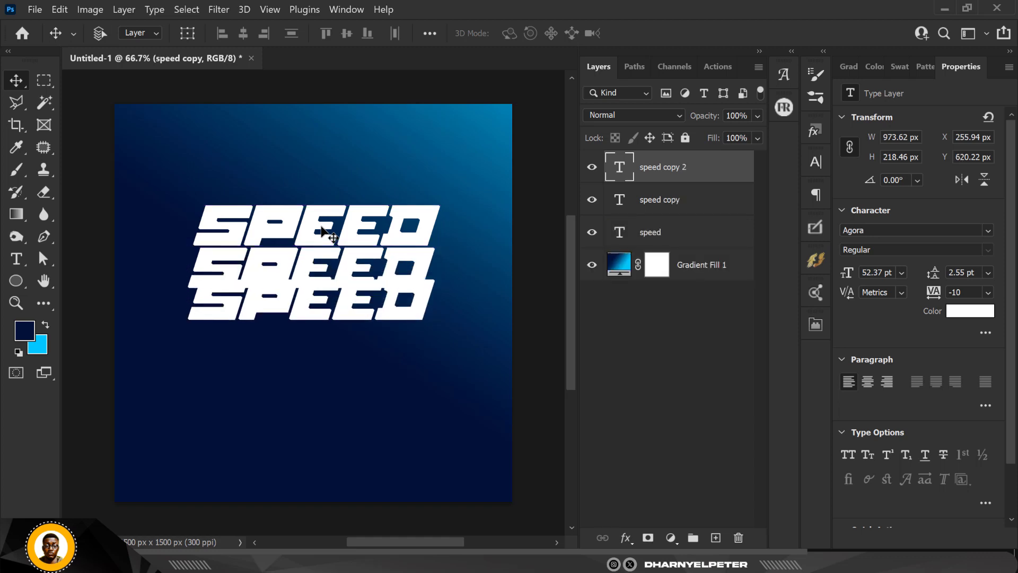
{"action": "key", "text": "shift+Down"}
{"action": "key", "text": "shift+Down"}
{"action": "key", "text": "shift+Down"}
{"action": "key", "text": "shift+Left"}
{"action": "key", "text": "shift+Left"}
{"action": "key", "text": "shift+Left"}
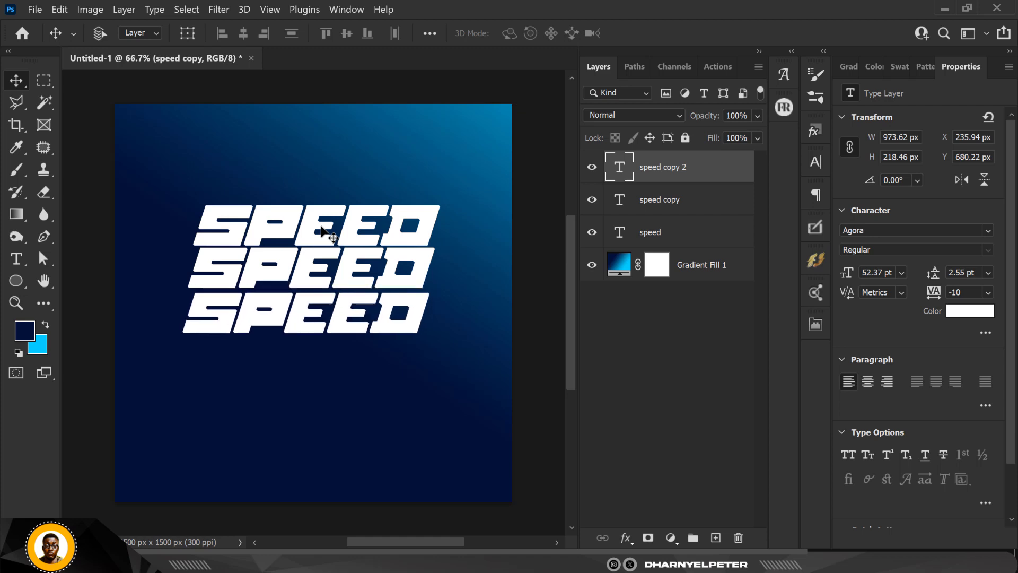
{"action": "key", "text": "shift+Up"}
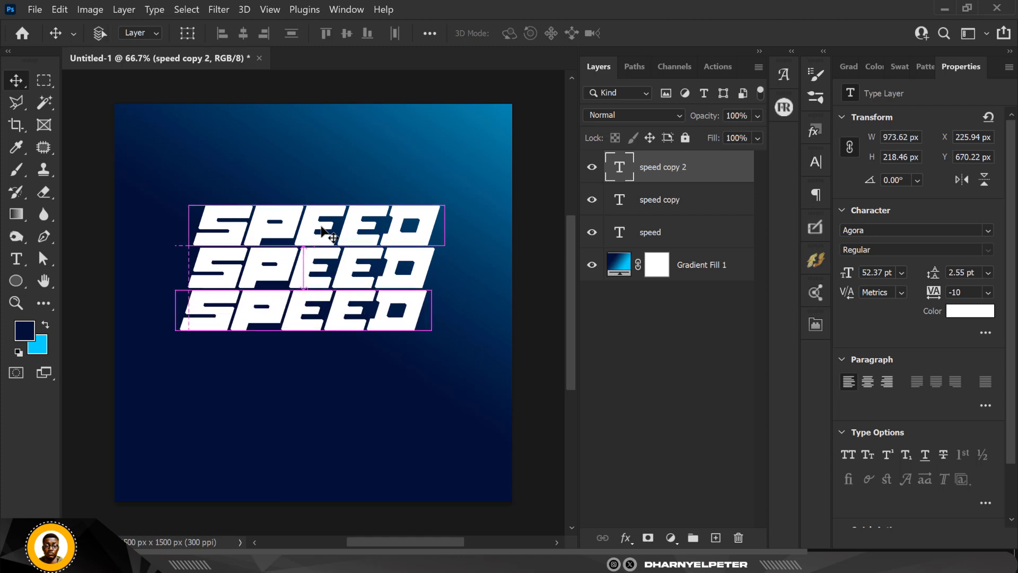
{"action": "key", "text": "ctrl+j"}
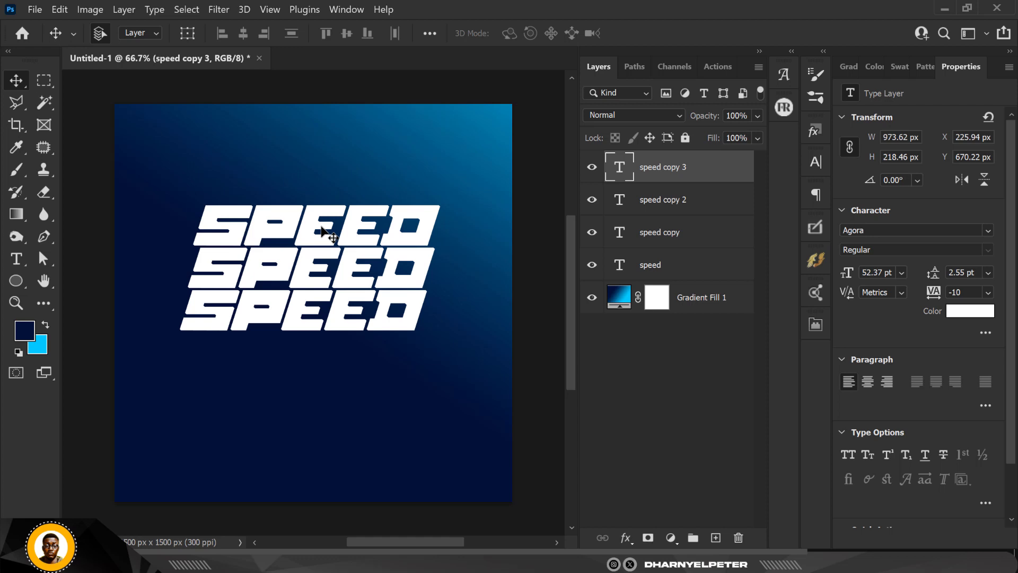
{"action": "key", "text": "shift+Down"}
{"action": "key", "text": "shift+Down"}
{"action": "key", "text": "shift+Down"}
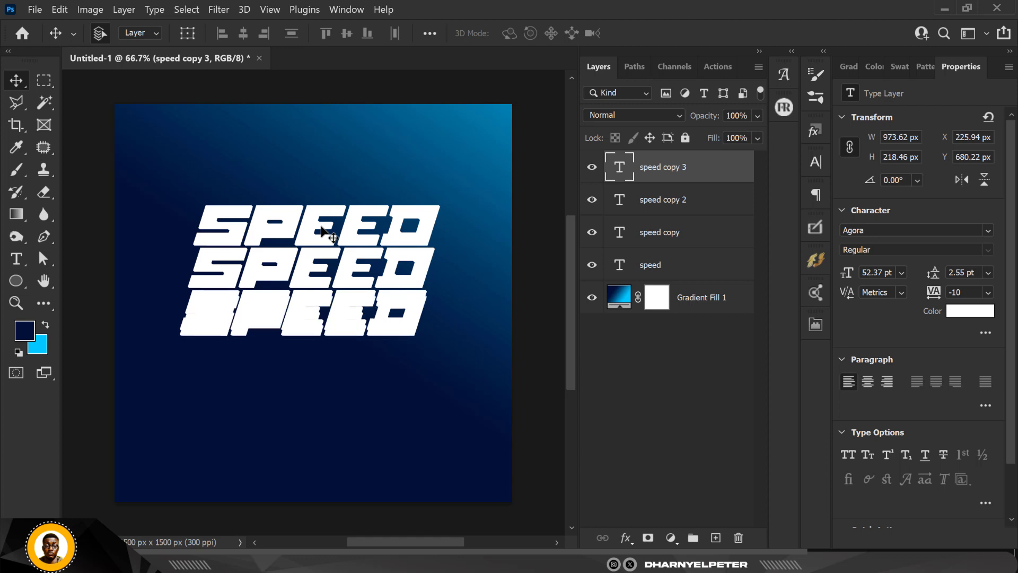
{"action": "key", "text": "Delete"}
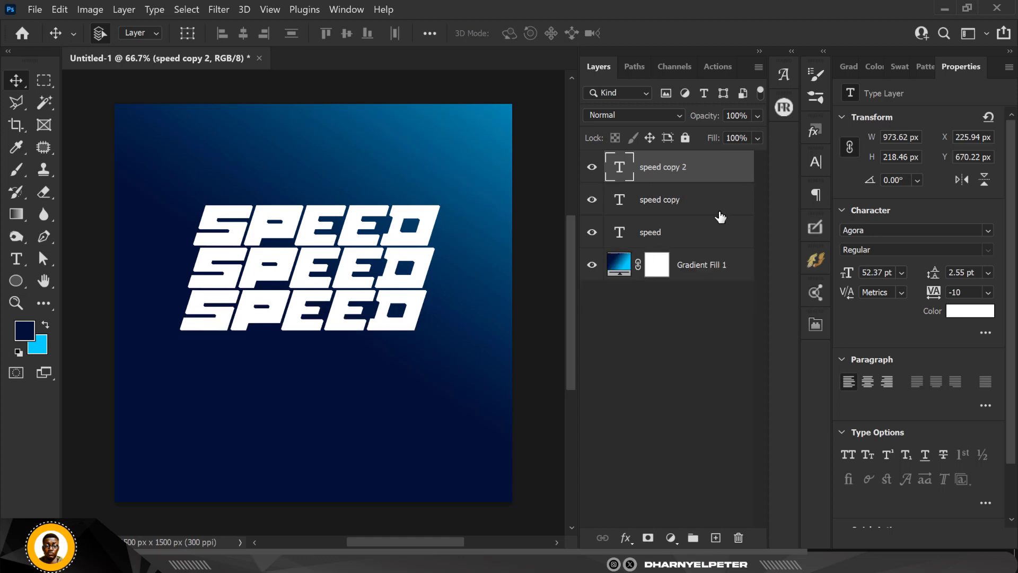
Duplicate all three "SPEED" text layers together
{"action": "key", "text": "alt+bracketleft"}
{"action": "key", "text": "alt+bracketleft"}
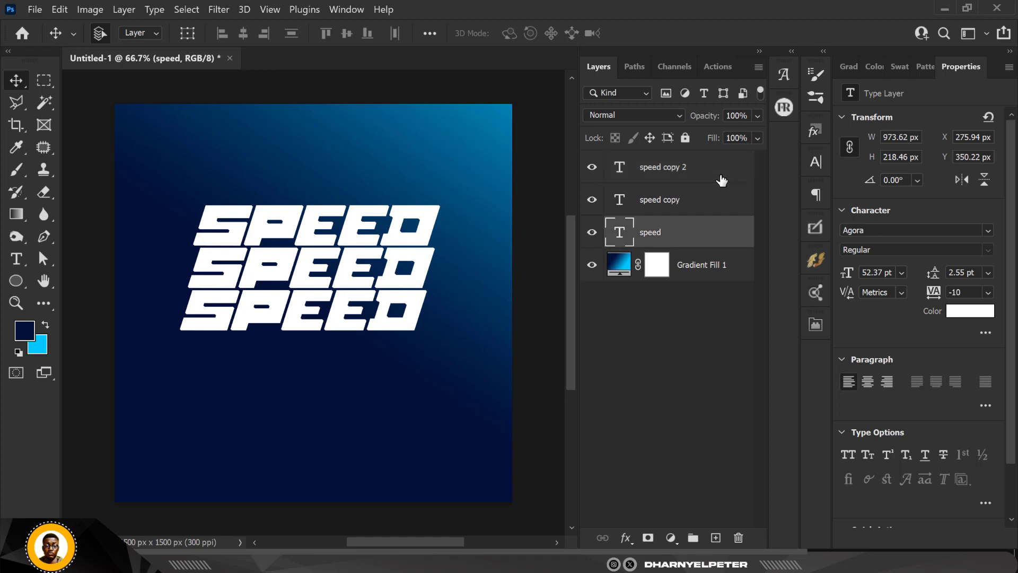
{"action": "left_click", "coordinate": [721, 174], "text": "shift"}
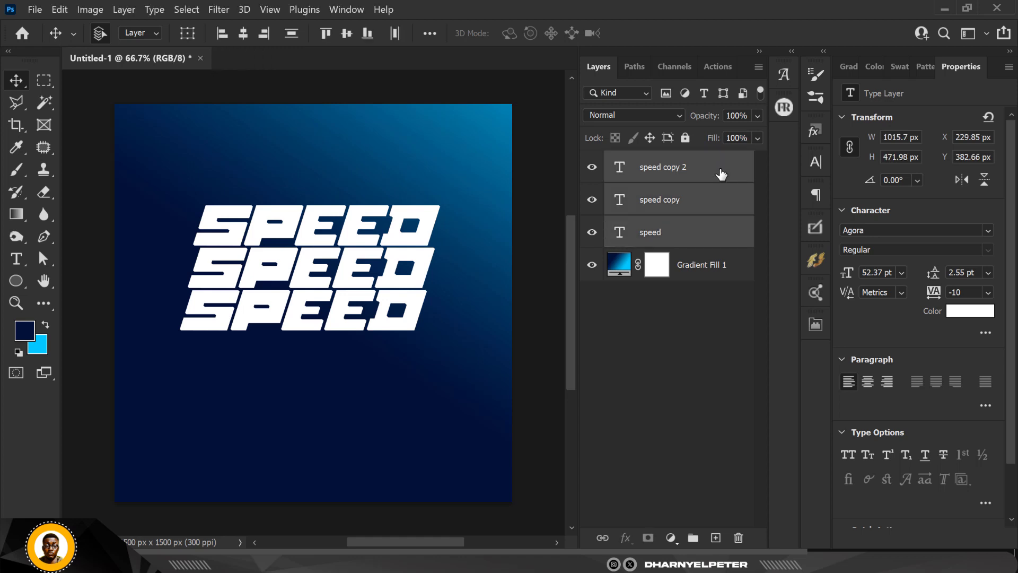
{"action": "key", "text": "ctrl+j"}
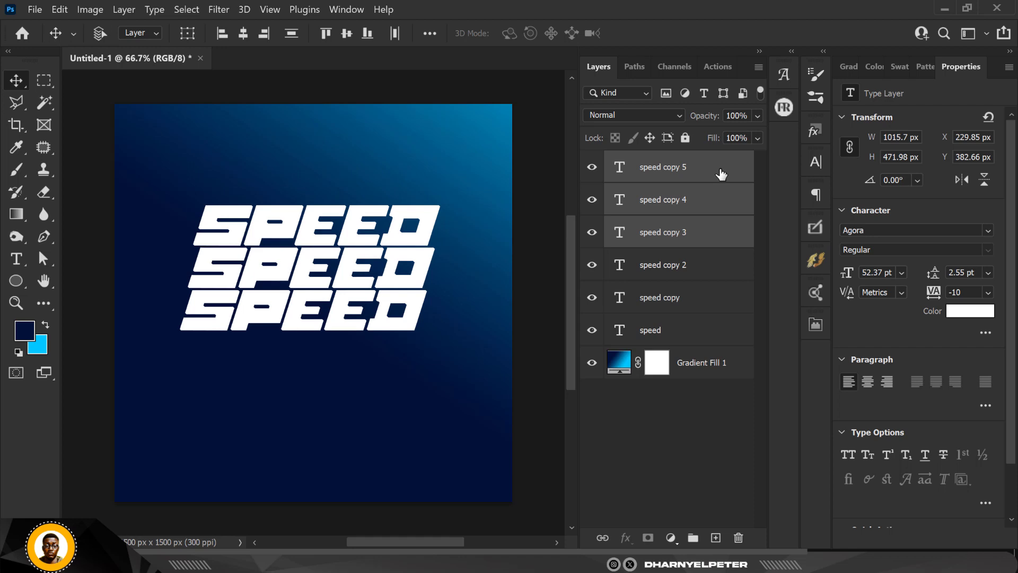
Move the three duplicated lines beneath the original three, shifted left along the slant, to about X 148 px, Y 862 px
{"action": "key", "text": "ctrl+t"}
{"action": "left_click_drag", "start_coordinate": [363, 274], "coordinate": [354, 404]}
{"action": "left_click_drag", "start_coordinate": [403, 370], "coordinate": [385, 370]}
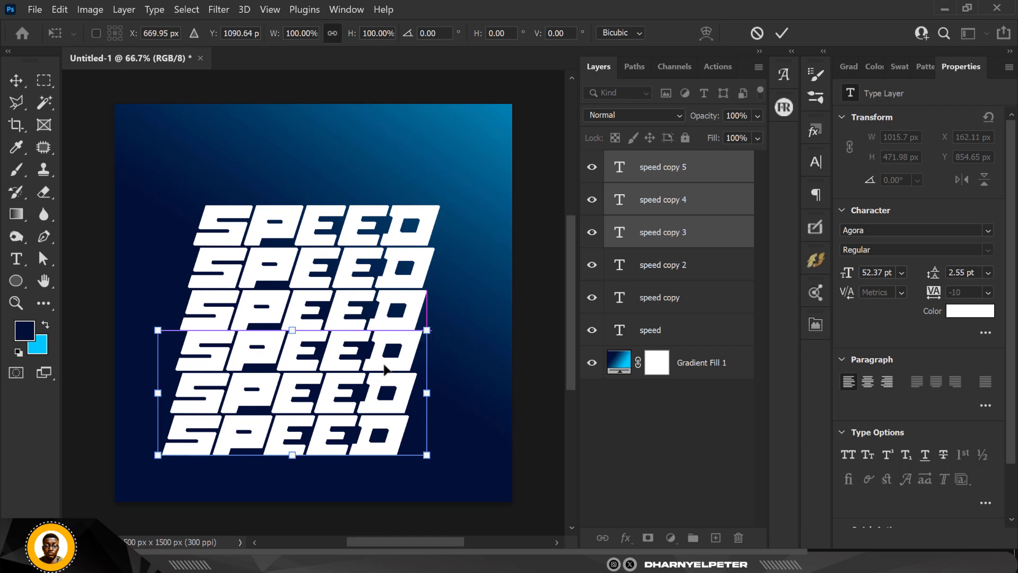
{"action": "key", "text": "Left"}
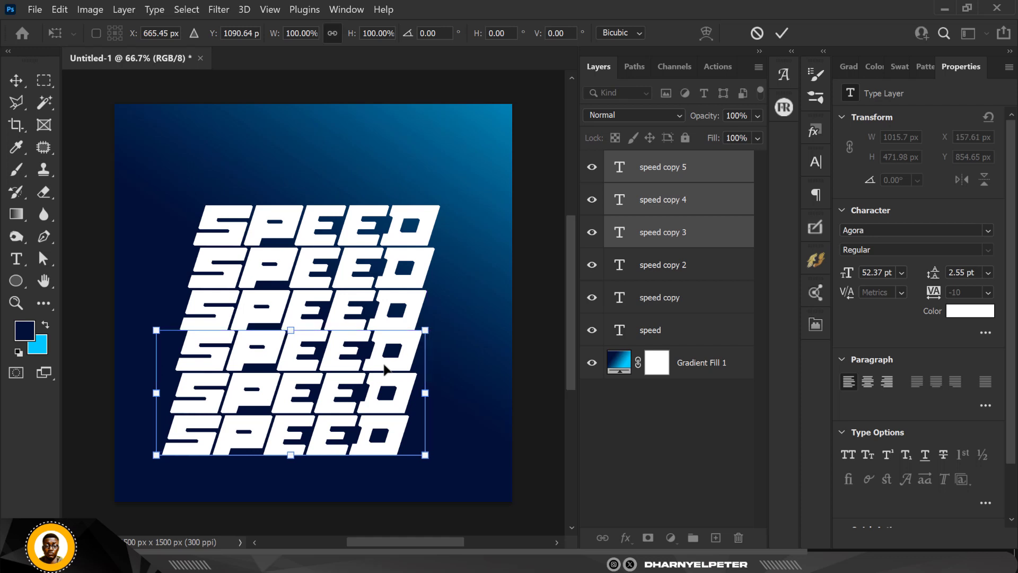
{"action": "key", "text": "Left"}
{"action": "key", "text": "Left"}
{"action": "key", "text": "Down"}
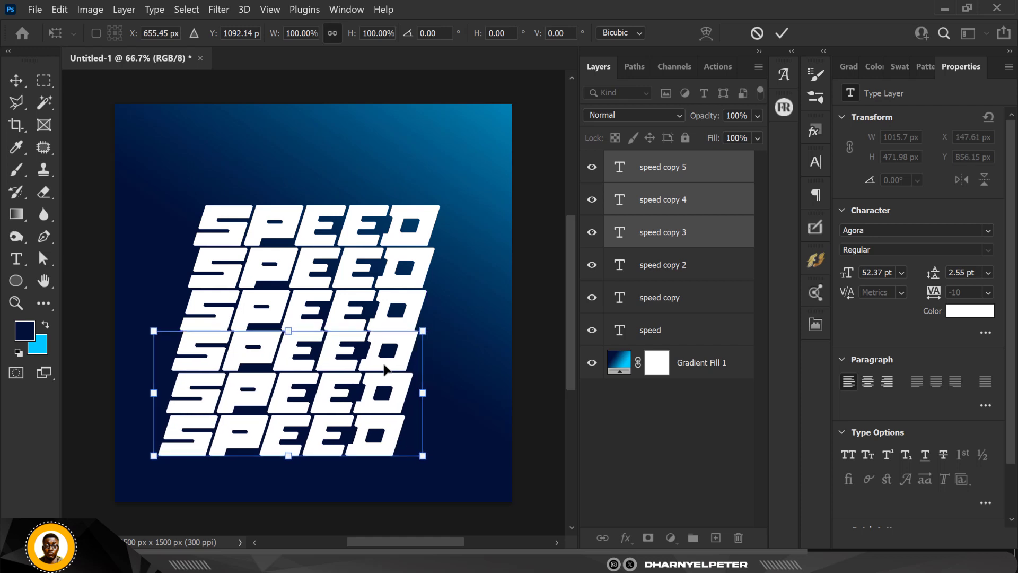
{"action": "key", "text": "Down"}
{"action": "key", "text": "Return"}
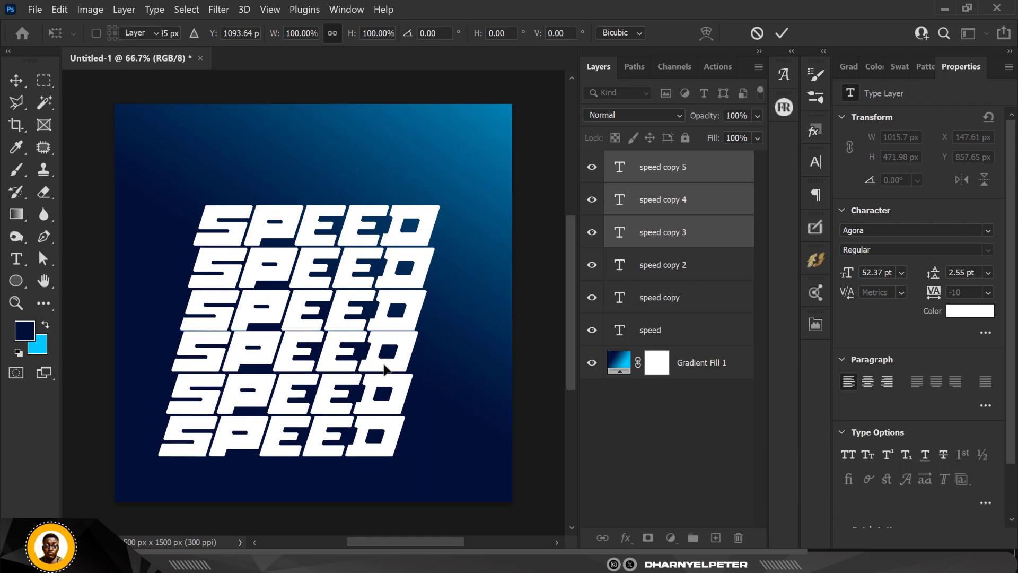
{"action": "key", "text": "Down"}
{"action": "key", "text": "Down"}
{"action": "key", "text": "Down"}
{"action": "key", "text": "Down"}
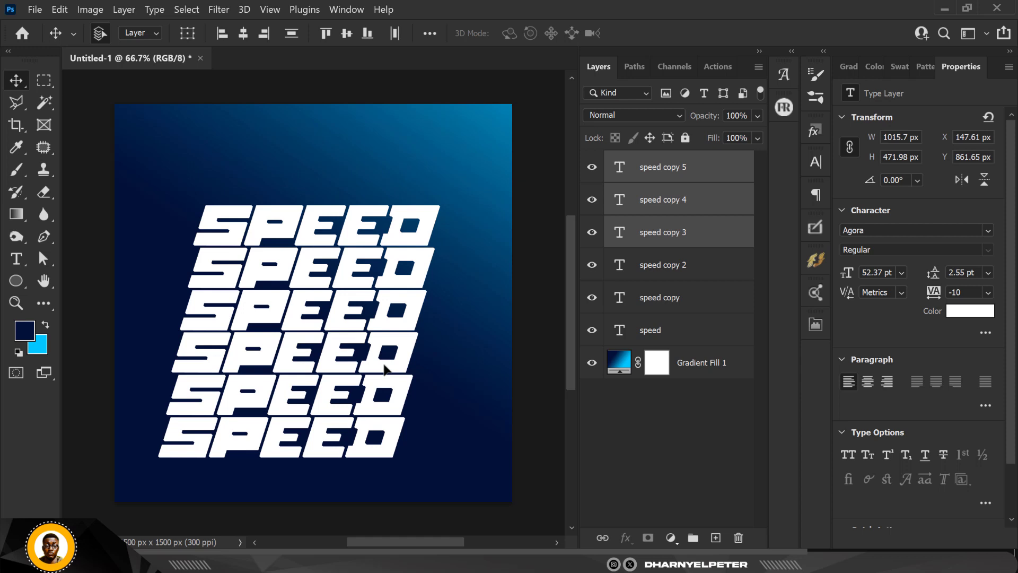
Group all six "SPEED" text layers
{"action": "left_click", "coordinate": [674, 334]}
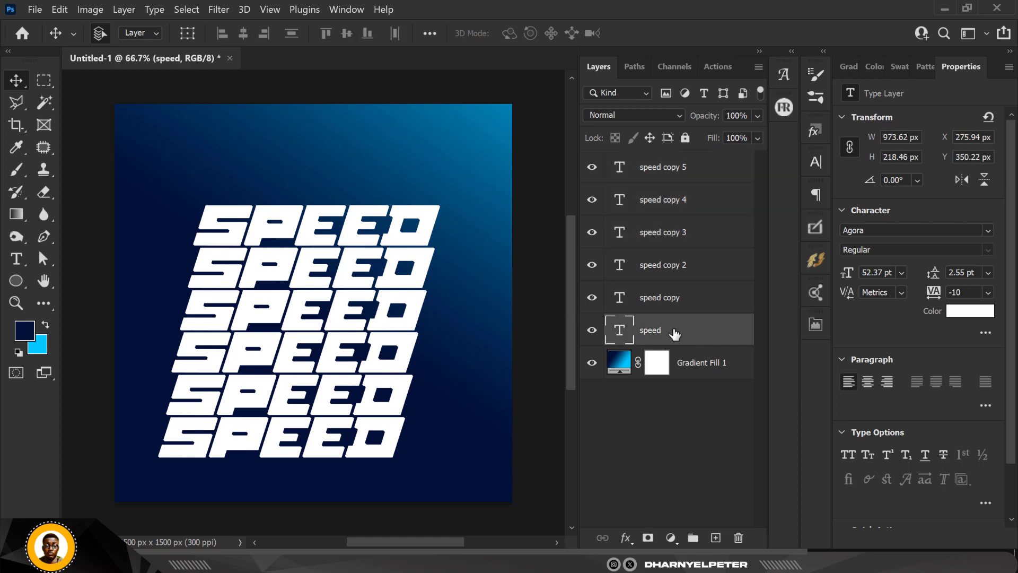
{"action": "left_click", "coordinate": [722, 168], "text": "shift"}
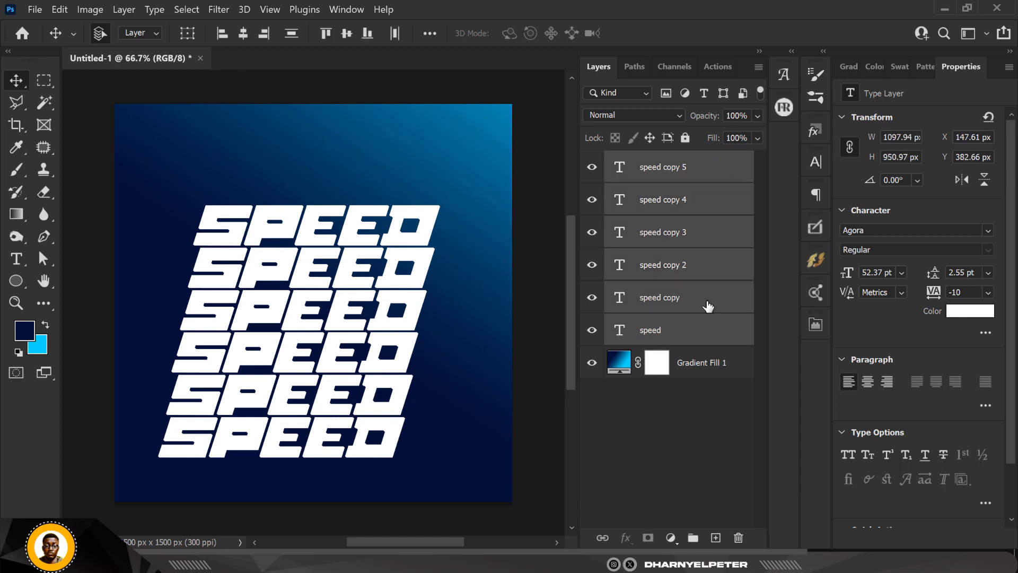
{"action": "left_click", "coordinate": [693, 538]}
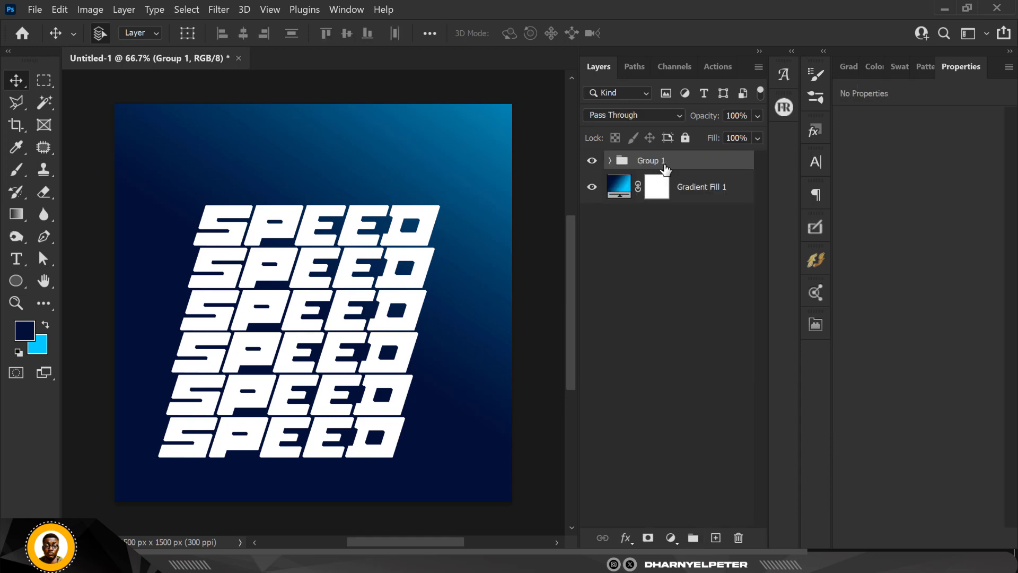
Center the text group on the canvas at X 750 px, Y 750 px and skew it horizontally by about 2.44°
{"action": "key", "text": "ctrl+t"}
{"action": "left_click_drag", "start_coordinate": [338, 320], "coordinate": [353, 291]}
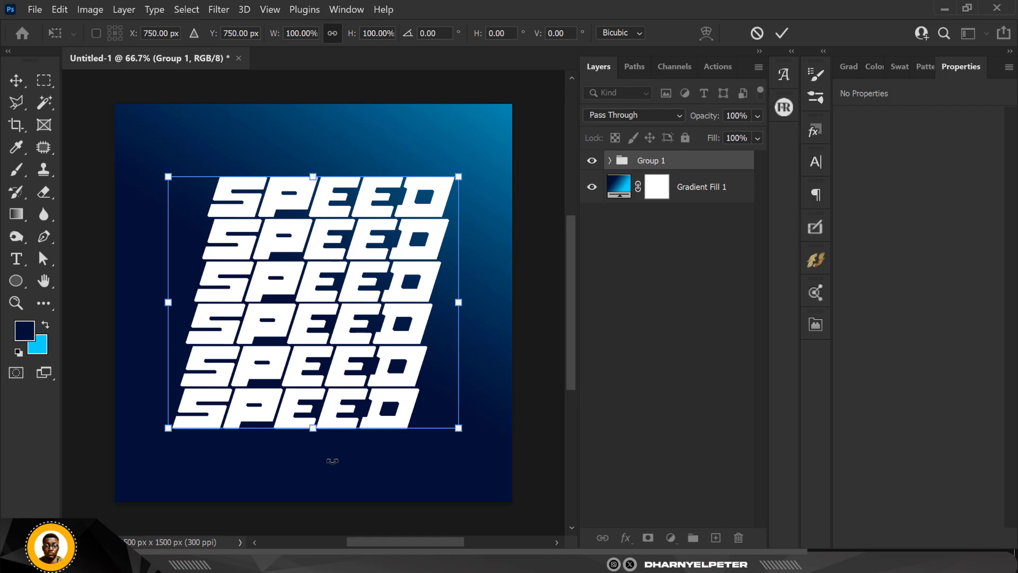
{"action": "left_click_drag", "start_coordinate": [315, 431], "coordinate": [326, 432]}
{"action": "key", "text": "Return"}
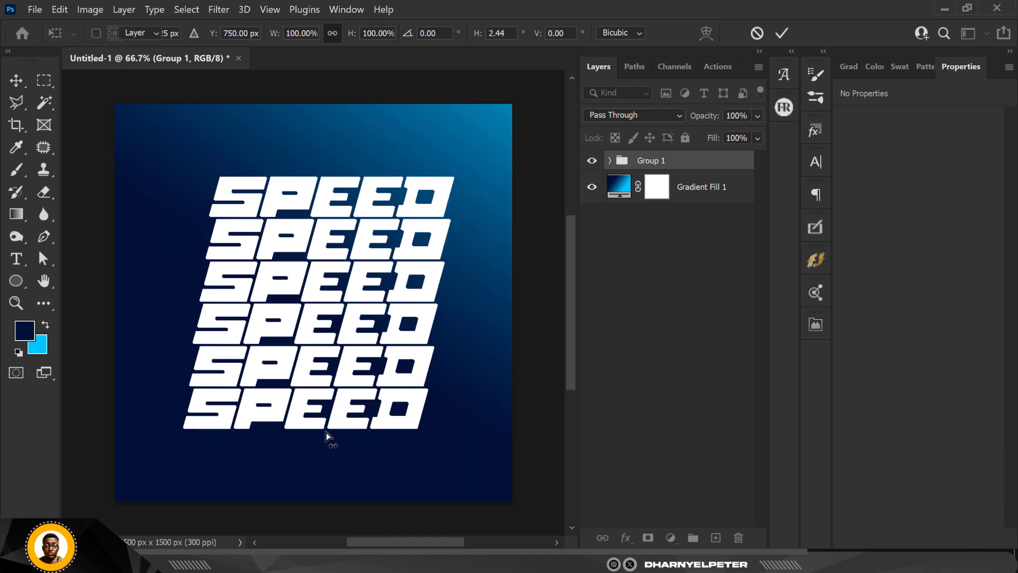
{"action": "key", "text": "v"}
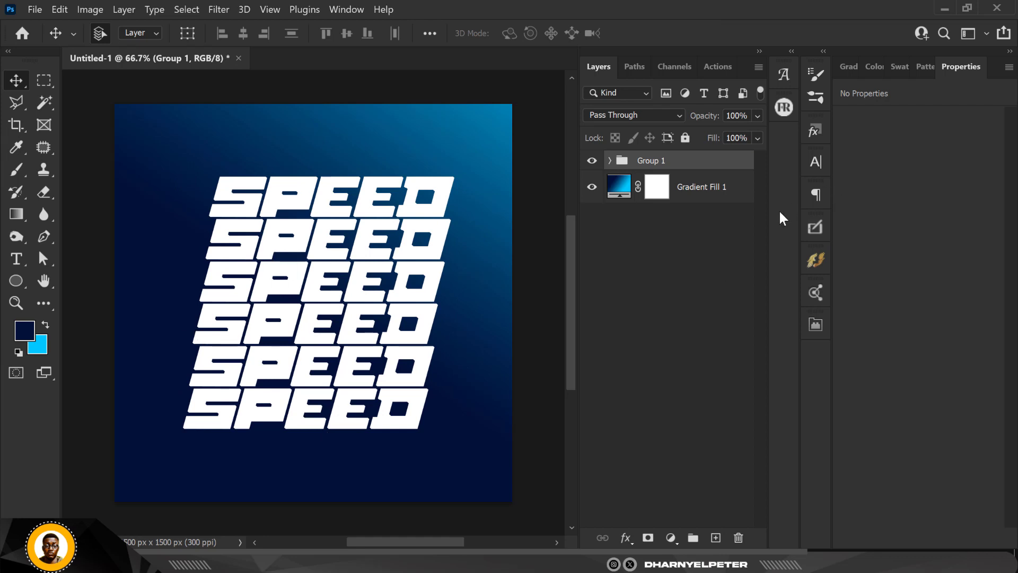
Place the B97-125 starry texture from the TRADE WITH EASE folder above the gradient fill, covering the canvas at 24.96% scale
{"action": "left_click", "coordinate": [729, 186]}
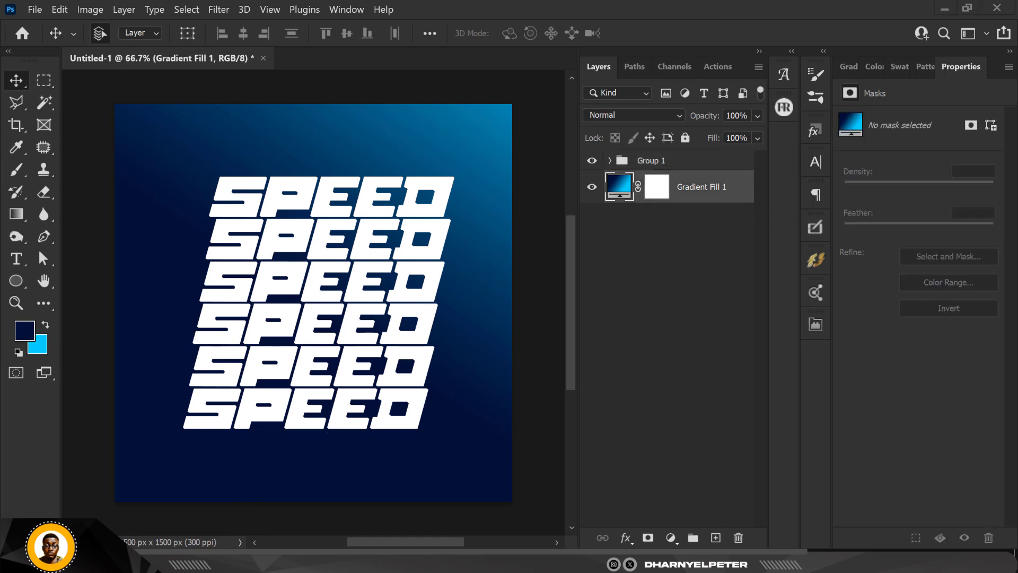
{"action": "mouse_move", "coordinate": [279, 562]}
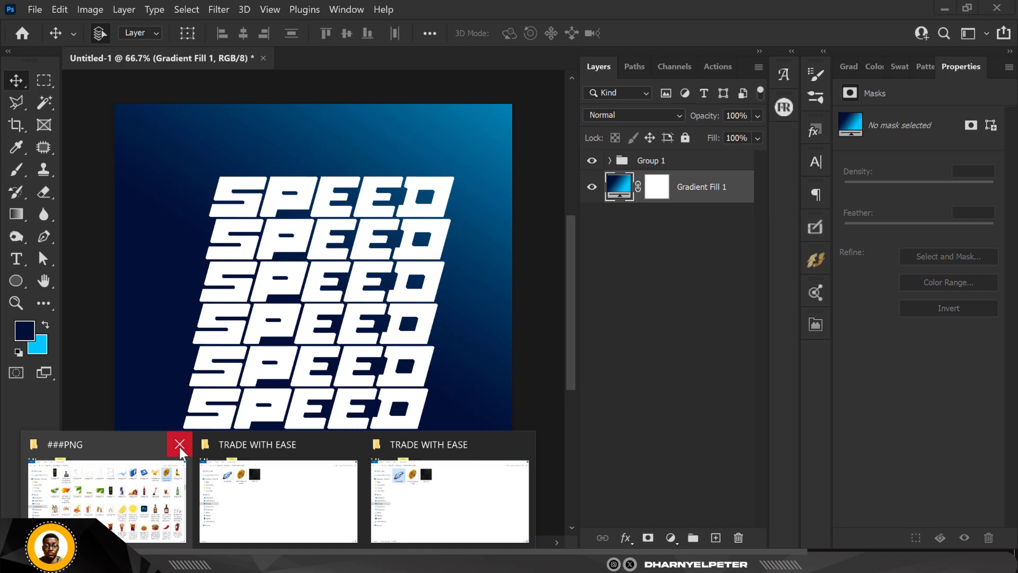
{"action": "left_click", "coordinate": [179, 445]}
{"action": "left_click", "coordinate": [427, 443]}
{"action": "left_click", "coordinate": [248, 499]}
{"action": "left_click", "coordinate": [356, 110]}
{"action": "left_click_drag", "start_coordinate": [359, 107], "coordinate": [340, 335]}
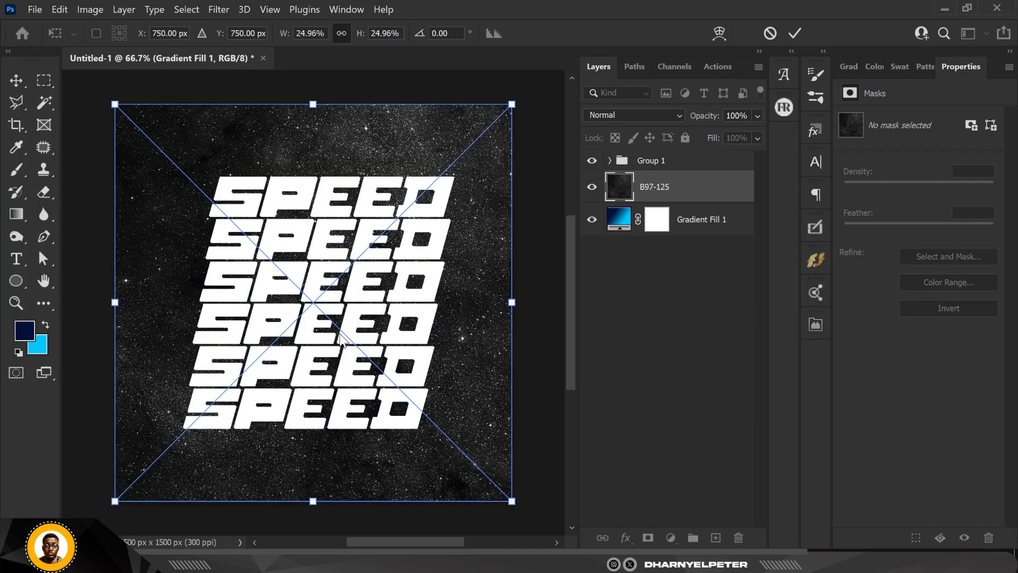
{"action": "key", "text": "Return"}
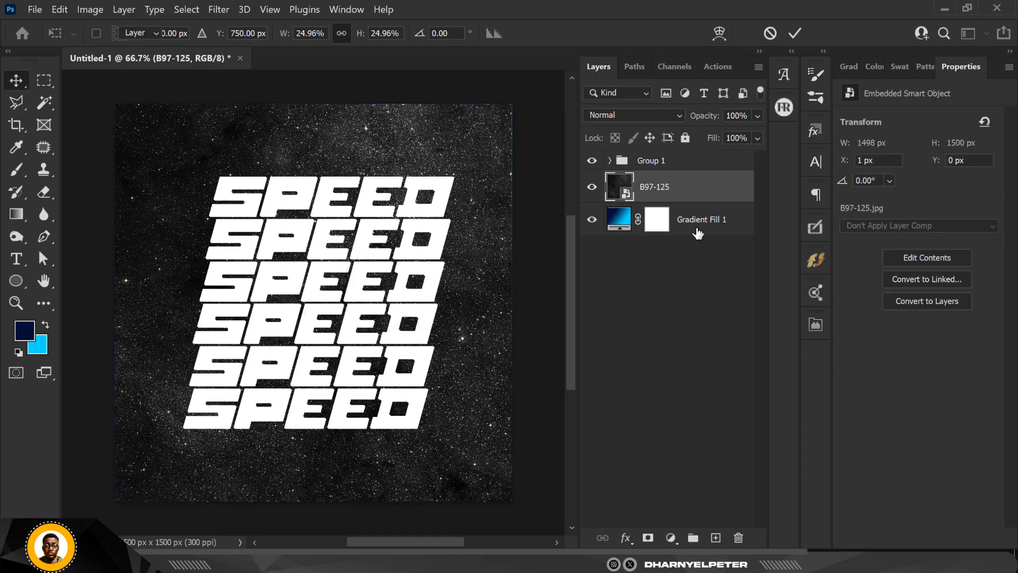
Set the B97-125 texture layer to Screen blend mode at 53% opacity, and select the text group
{"action": "left_click", "coordinate": [704, 211]}
{"action": "left_click", "coordinate": [698, 192]}
{"action": "left_click", "coordinate": [657, 114]}
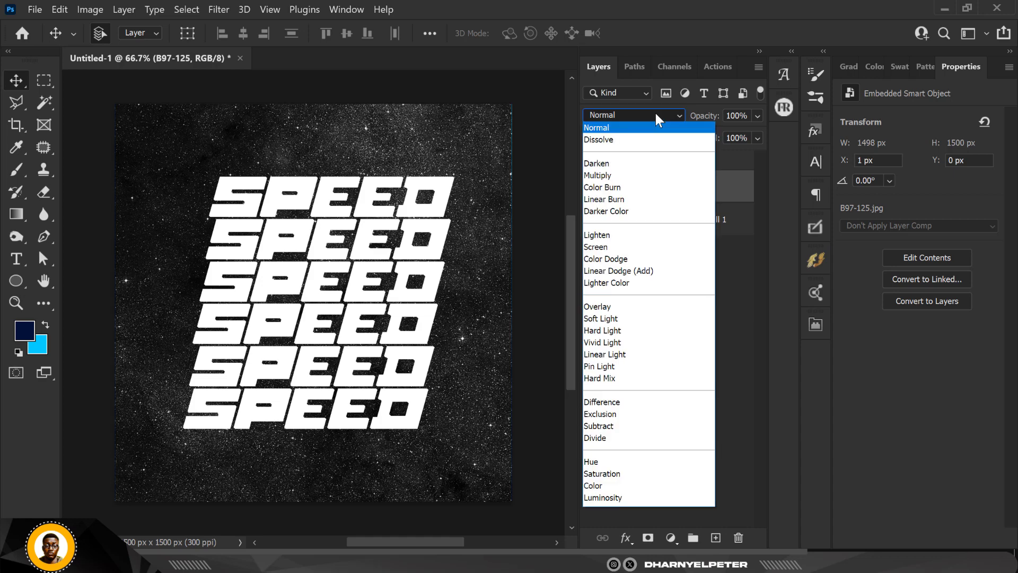
{"action": "left_click", "coordinate": [633, 247]}
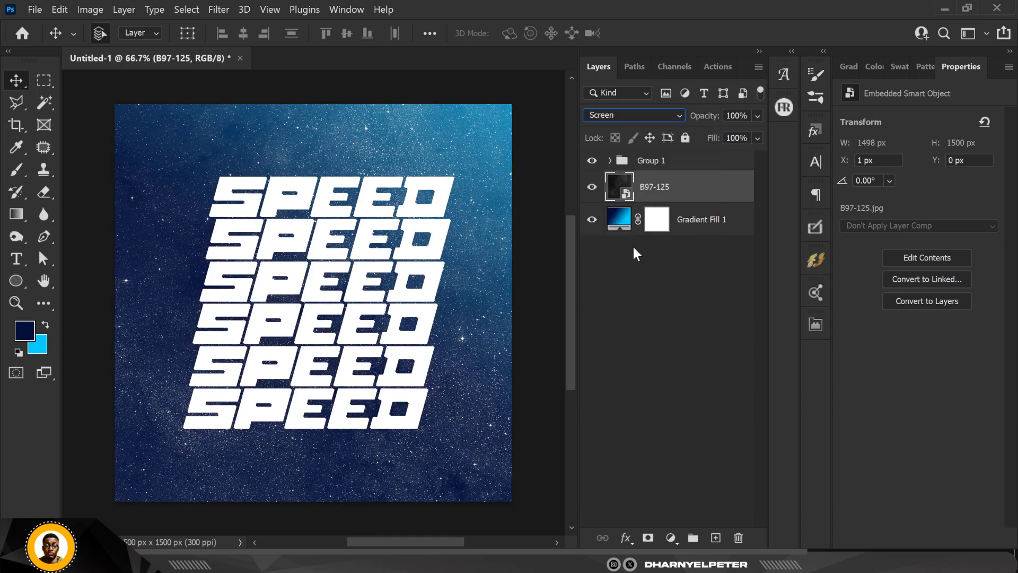
{"action": "left_click", "coordinate": [758, 115]}
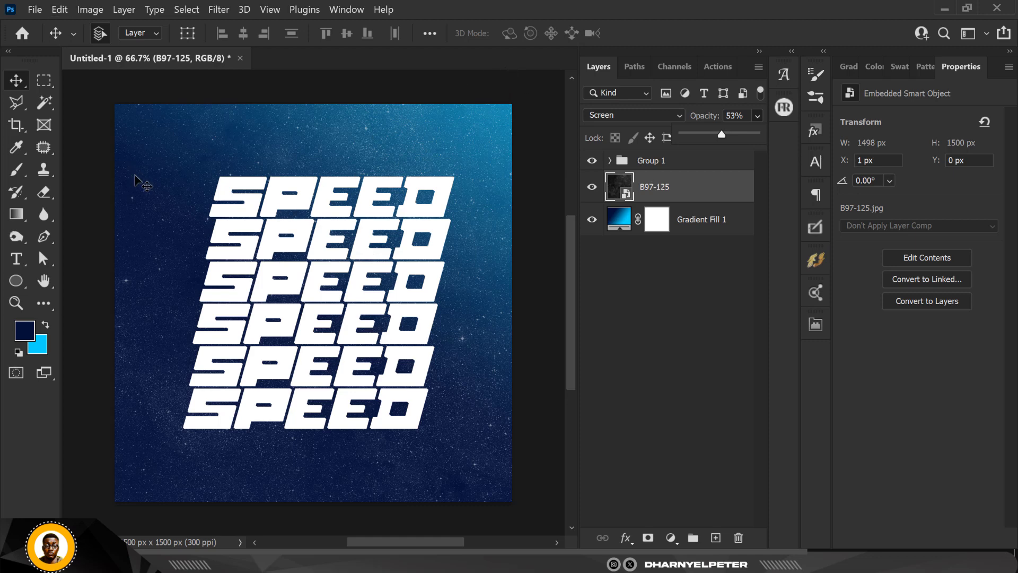
{"action": "left_click", "coordinate": [241, 91]}
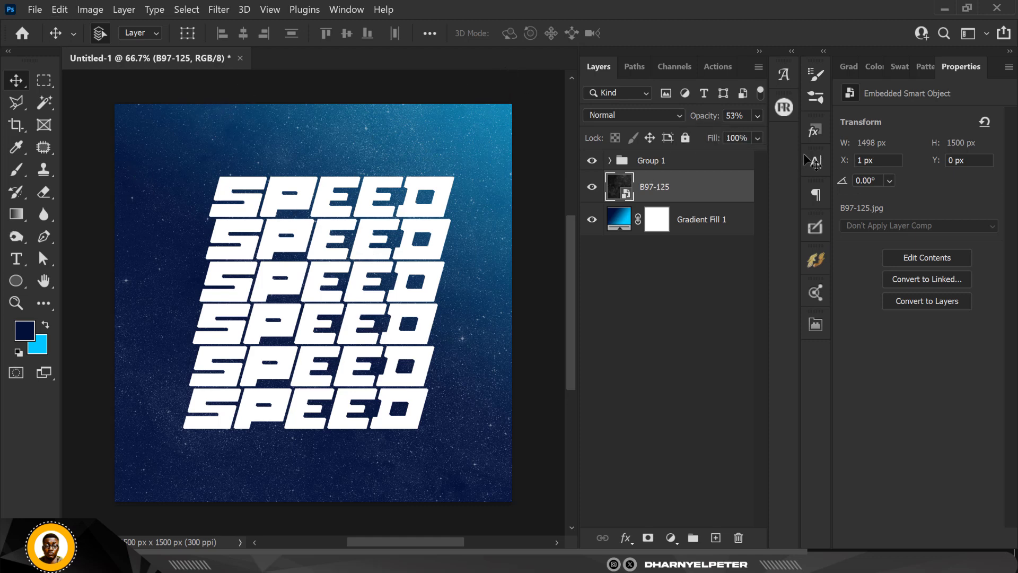
{"action": "left_click", "coordinate": [697, 162]}
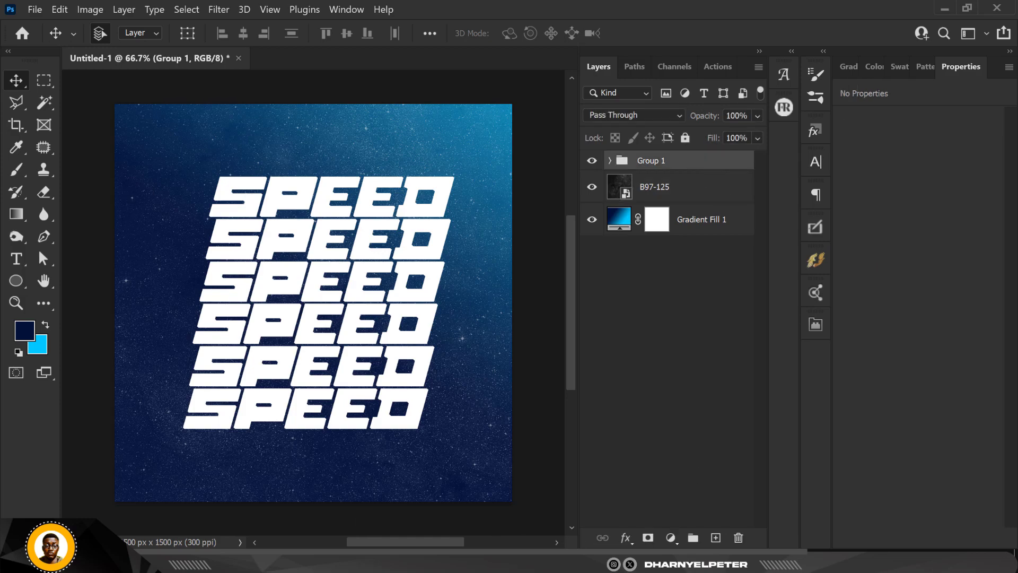
Open 3D ROCKET from the TRADE WITH EASE folder and bring its ROCKET 3D RENDER group into the Untitled-1 design above the text
{"action": "key", "text": "alt+Tab"}
{"action": "left_click", "coordinate": [385, 192]}
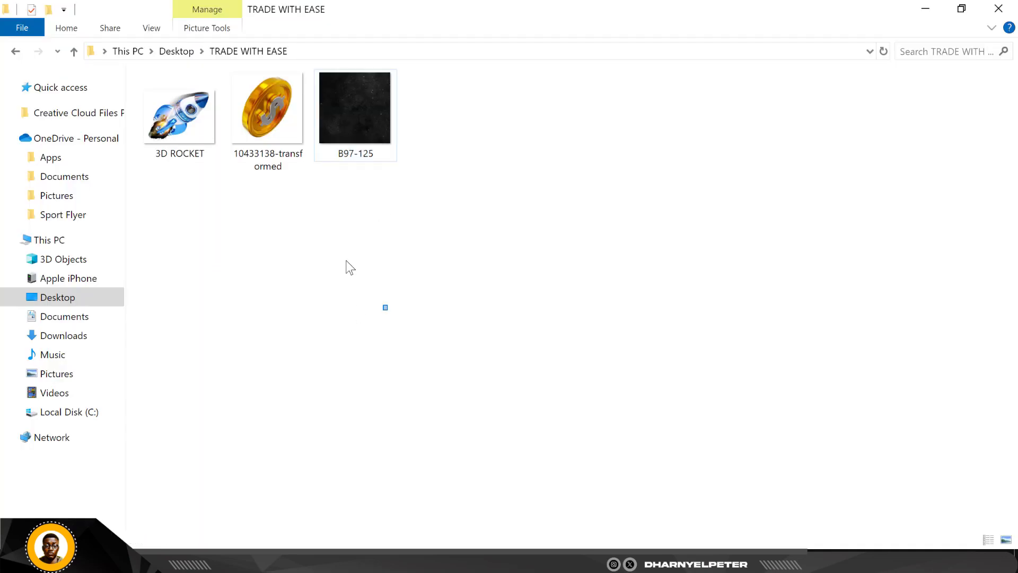
{"action": "double_click", "coordinate": [152, 98]}
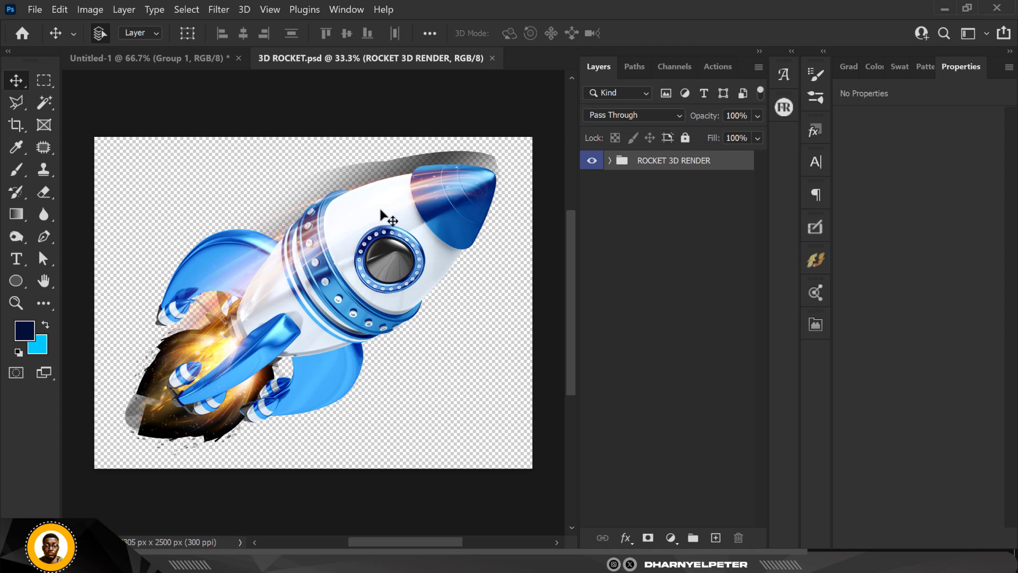
{"action": "left_click_drag", "start_coordinate": [739, 173], "coordinate": [358, 318]}
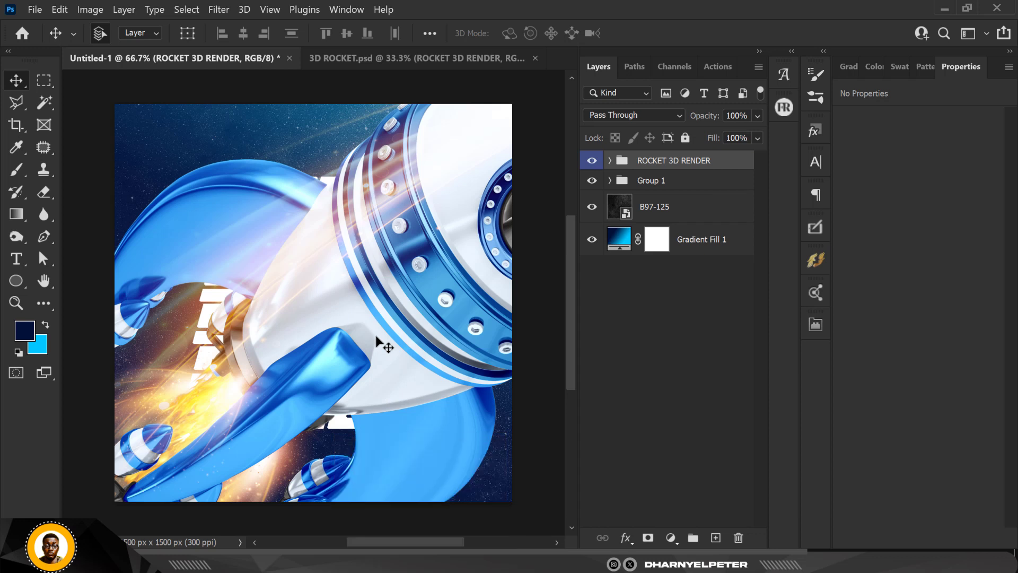
Scale the rocket group to about 35.78% and position it over the SPEED text at about X 689 px, Y 829 px
{"action": "scroll", "coordinate": [375, 333], "scroll_direction": "down", "scroll_amount": 5}
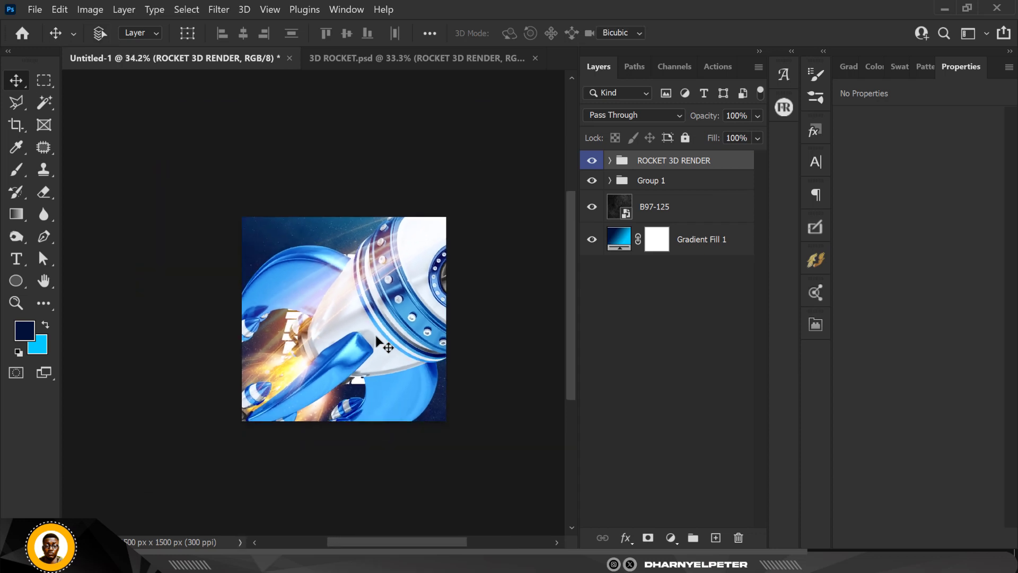
{"action": "key", "text": "ctrl+t"}
{"action": "scroll", "coordinate": [401, 259], "scroll_direction": "down", "scroll_amount": 3}
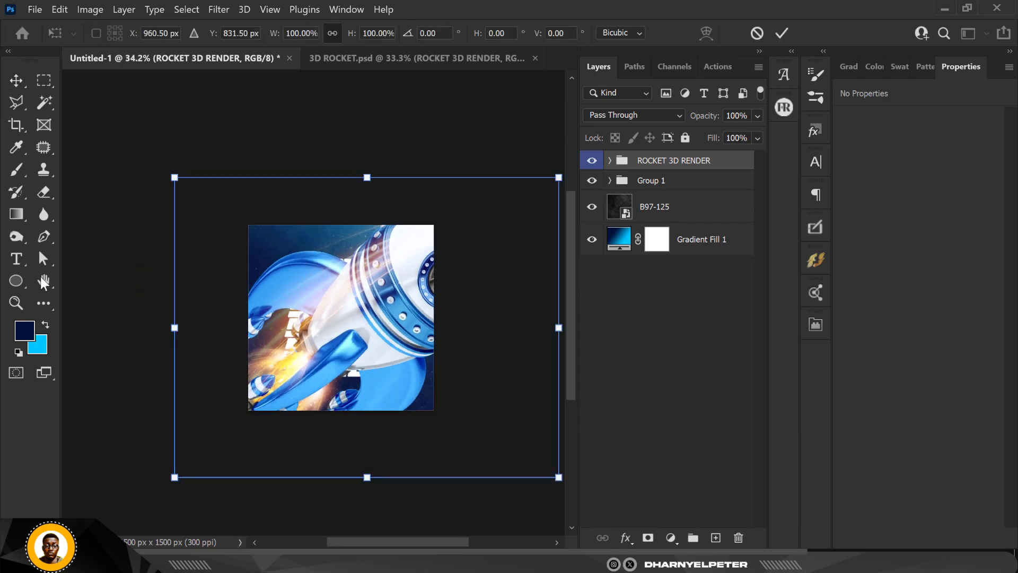
{"action": "left_click_drag", "start_coordinate": [508, 446], "coordinate": [383, 406]}
{"action": "left_click_drag", "start_coordinate": [384, 326], "coordinate": [357, 325]}
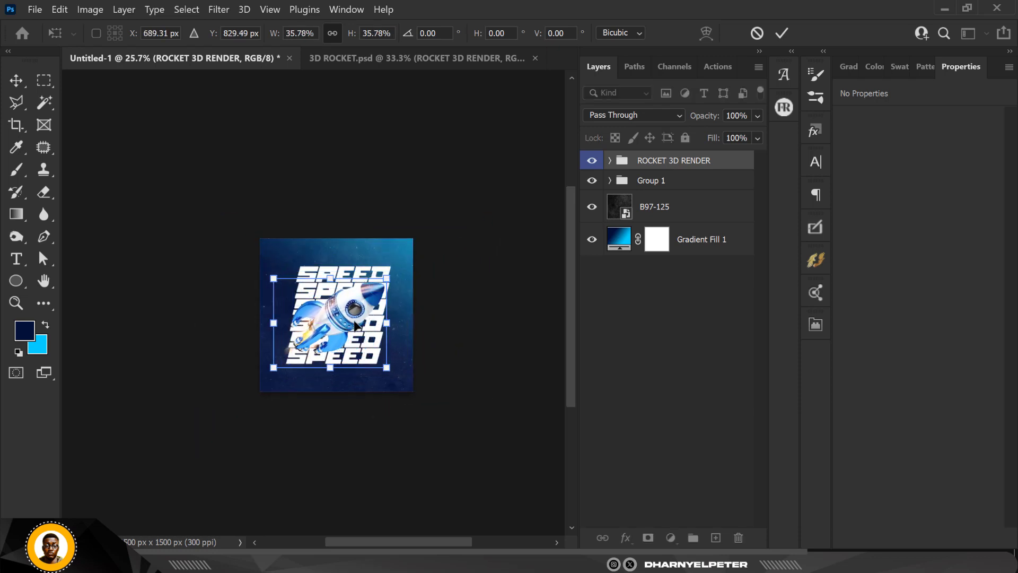
Rotate the rocket group counterclockwise to about -10.23° and apply the transform
{"action": "scroll", "coordinate": [354, 320], "scroll_direction": "up", "scroll_amount": 5}
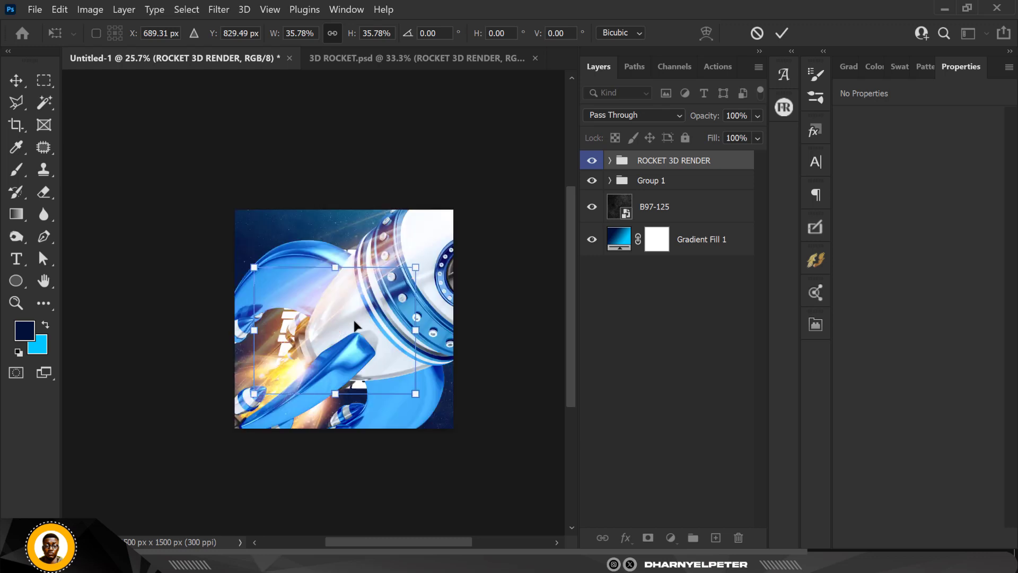
{"action": "scroll", "coordinate": [340, 208], "scroll_direction": "down", "scroll_amount": 2}
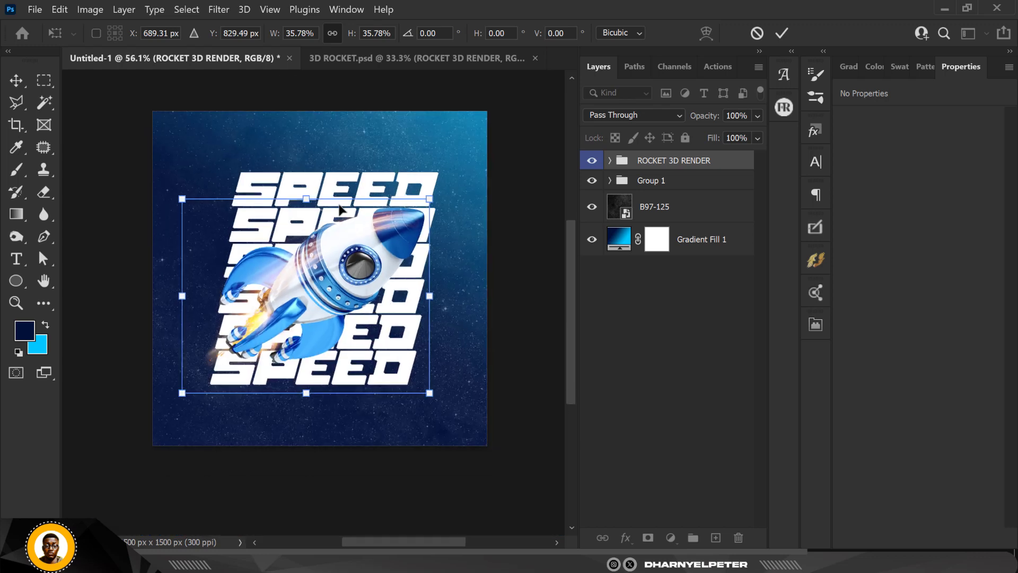
{"action": "scroll", "coordinate": [351, 218], "scroll_direction": "up", "scroll_amount": 1}
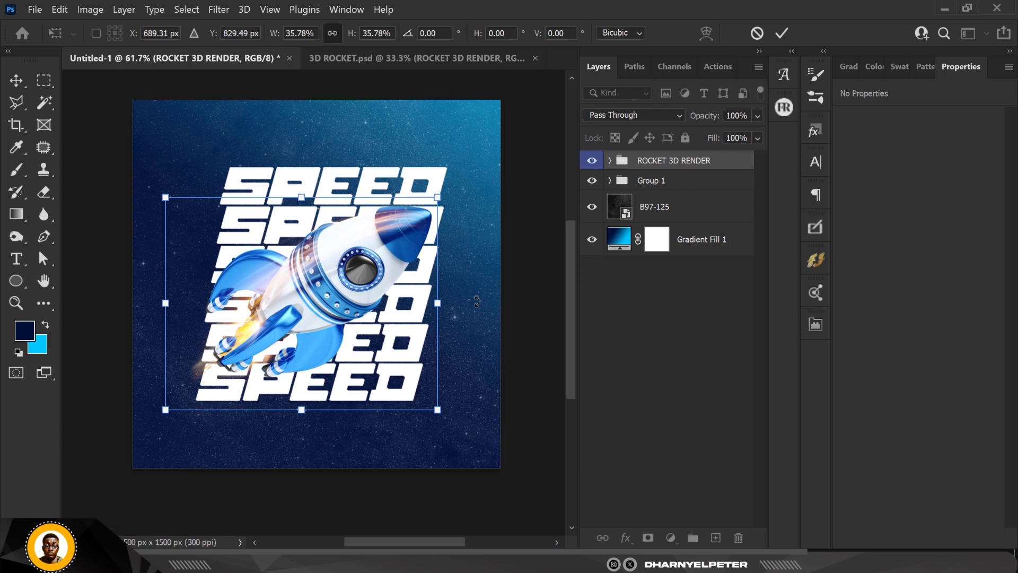
{"action": "left_click_drag", "start_coordinate": [477, 298], "coordinate": [476, 270]}
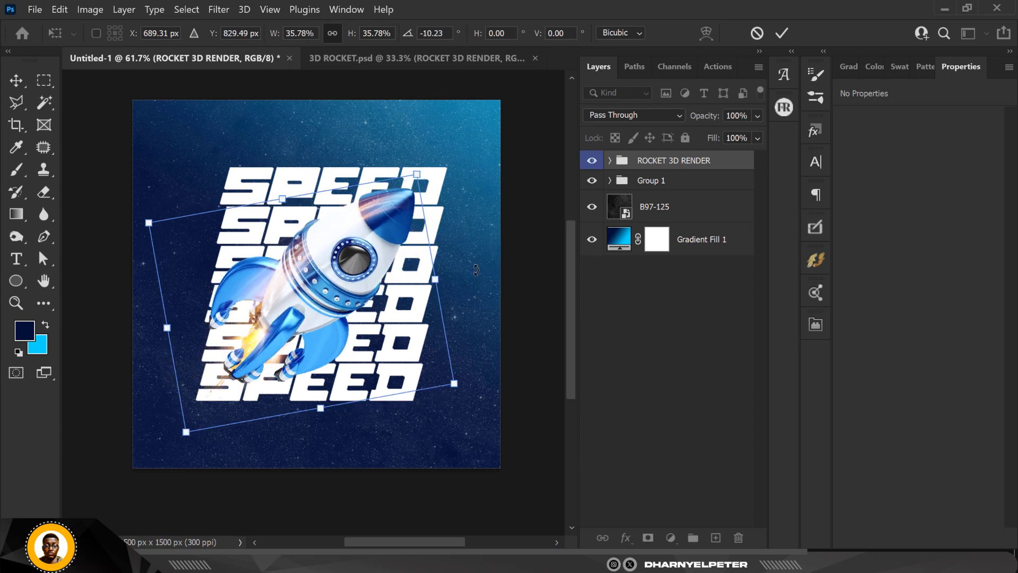
{"action": "key", "text": "Return"}
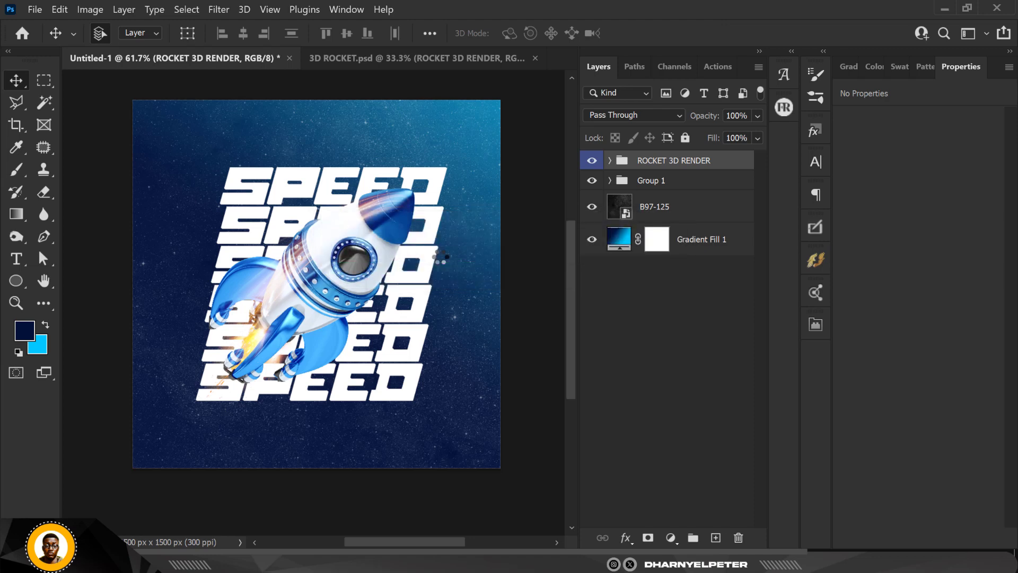
Expand the ROCKET 3D RENDER group and convert the two FIRE layers above the rocket into one smart object
{"action": "scroll", "coordinate": [448, 189], "scroll_direction": "up", "scroll_amount": 1}
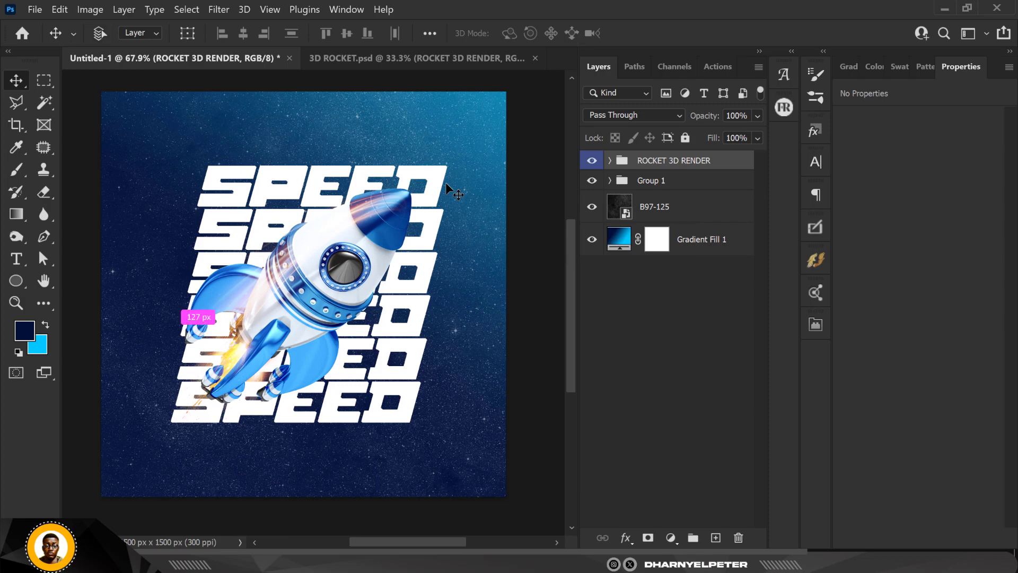
{"action": "scroll", "coordinate": [448, 189], "scroll_direction": "up", "scroll_amount": 1}
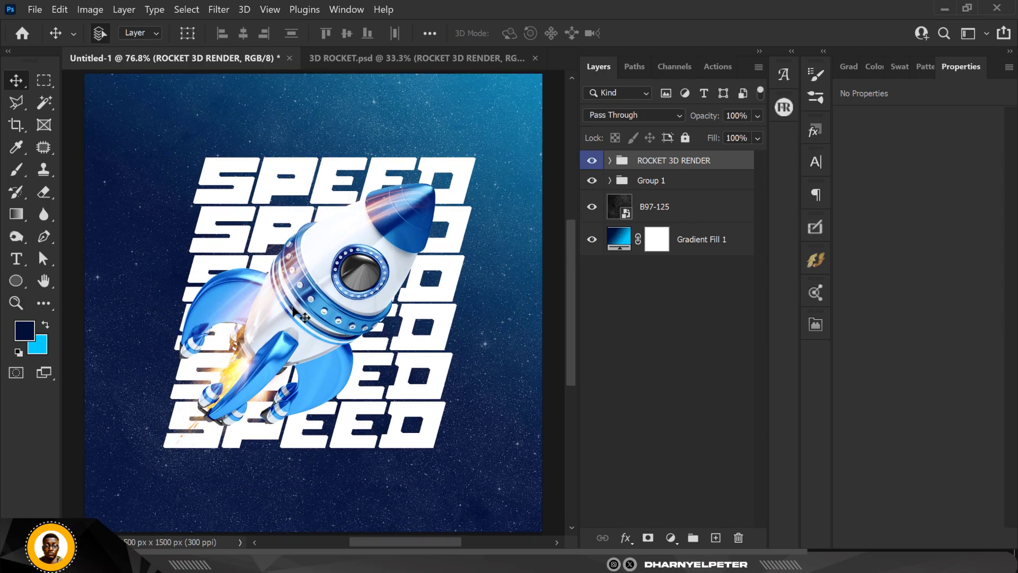
{"action": "scroll", "coordinate": [231, 379], "scroll_direction": "up", "scroll_amount": 10}
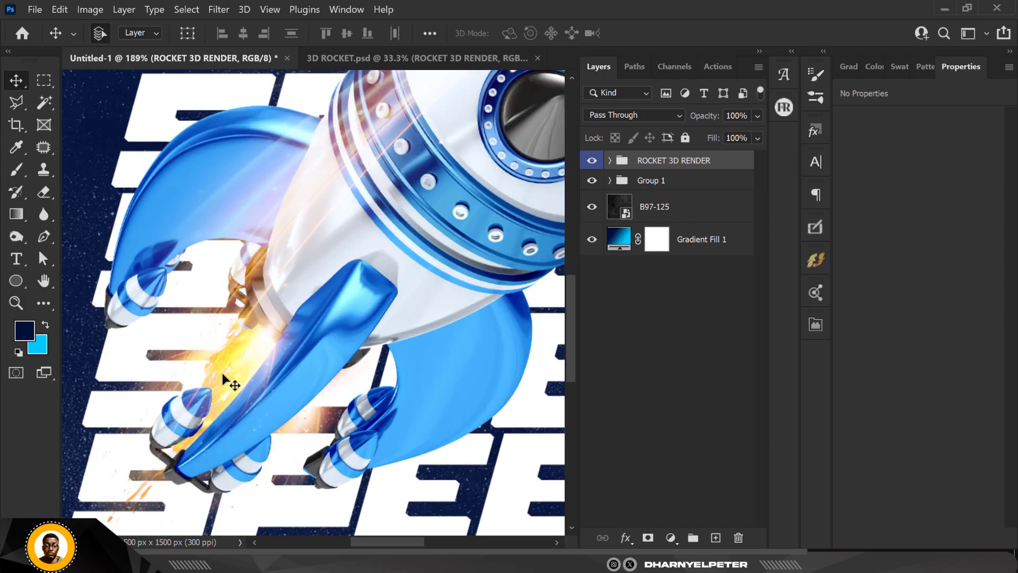
{"action": "scroll", "coordinate": [234, 376], "scroll_direction": "down", "scroll_amount": 5}
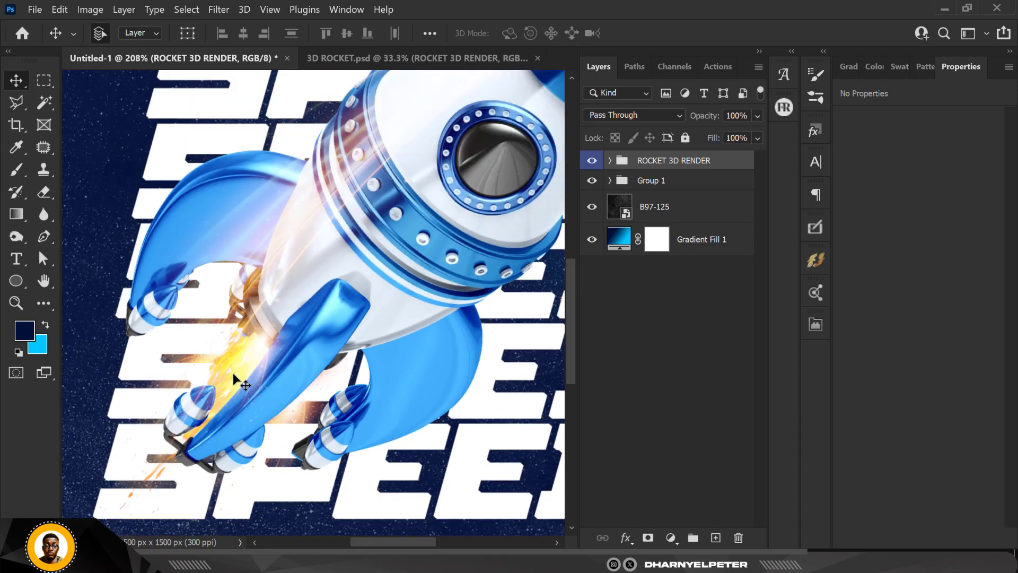
{"action": "key", "text": "ctrl+0"}
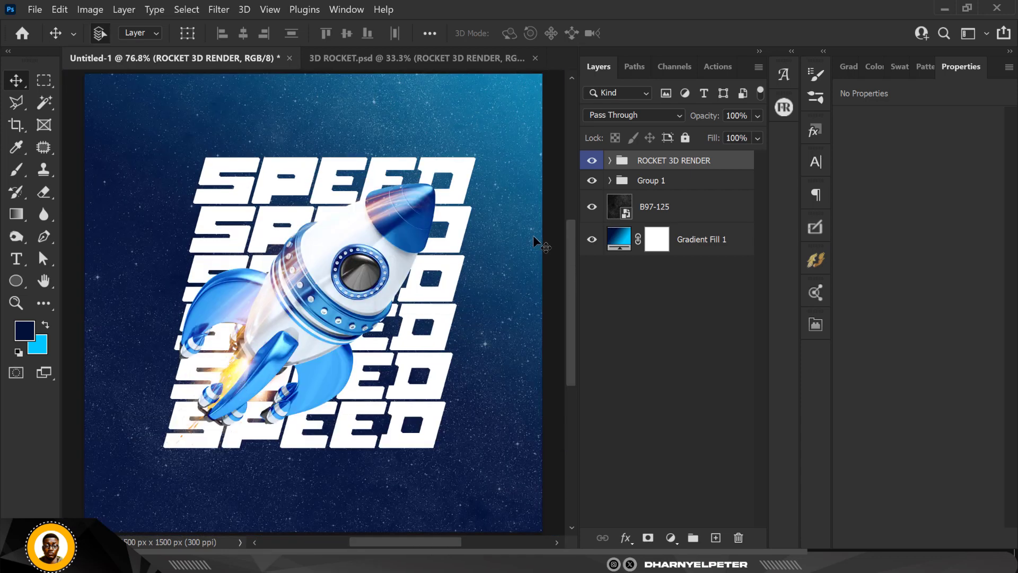
{"action": "left_click", "coordinate": [610, 161]}
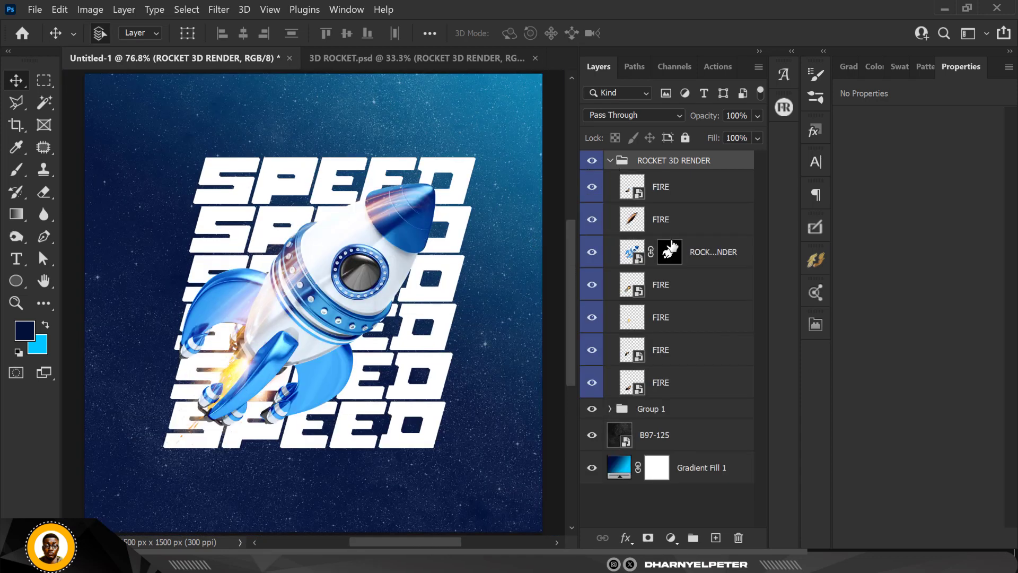
{"action": "left_click", "coordinate": [592, 188]}
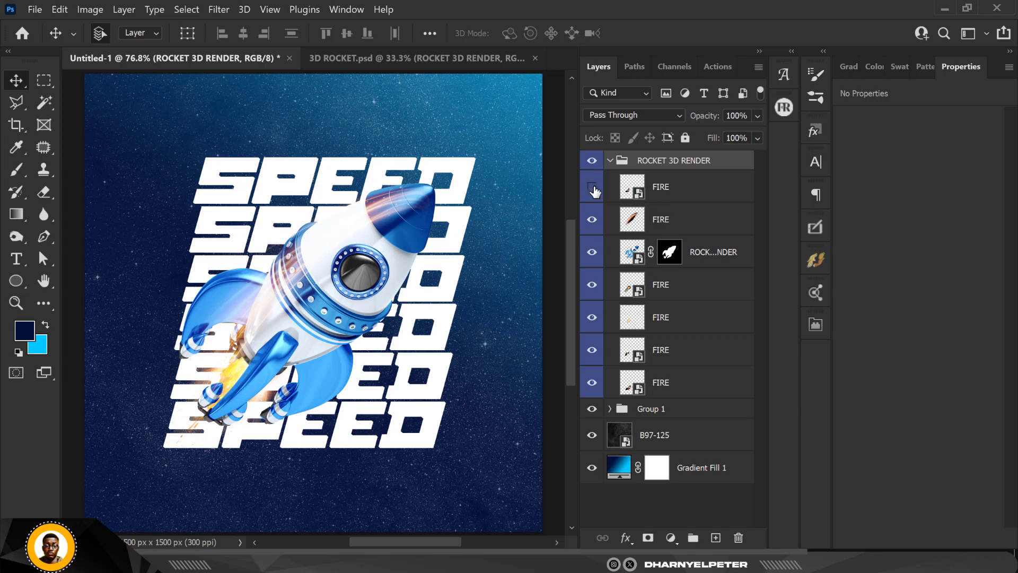
{"action": "left_click", "coordinate": [688, 192]}
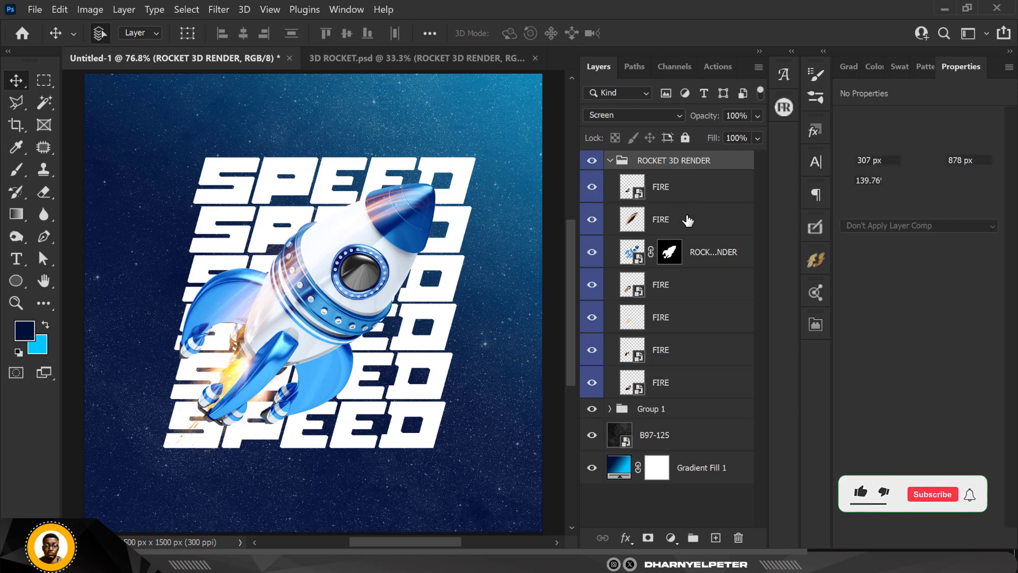
{"action": "left_click", "coordinate": [687, 225], "text": "shift"}
{"action": "right_click", "coordinate": [688, 225]}
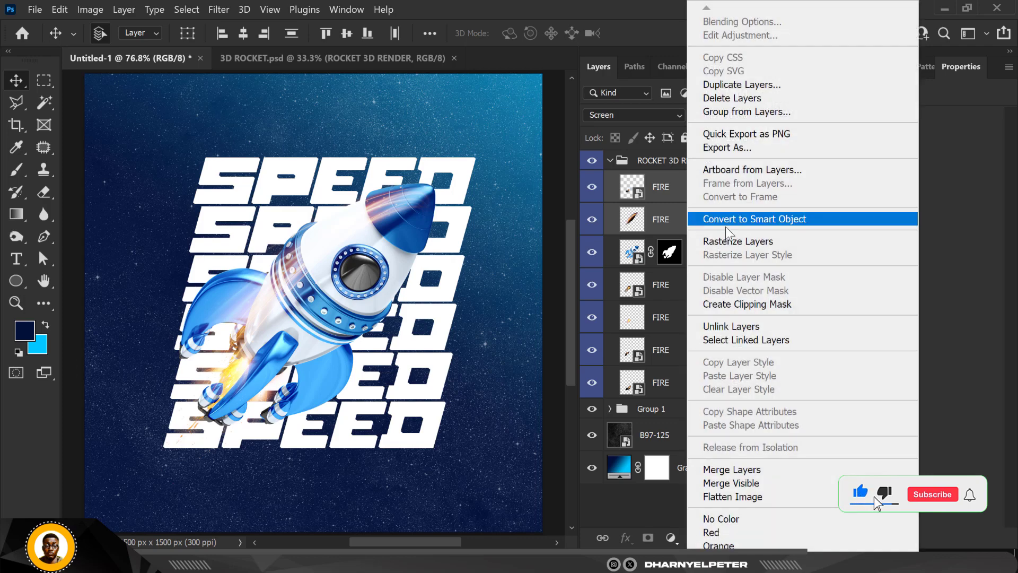
{"action": "left_click", "coordinate": [777, 223]}
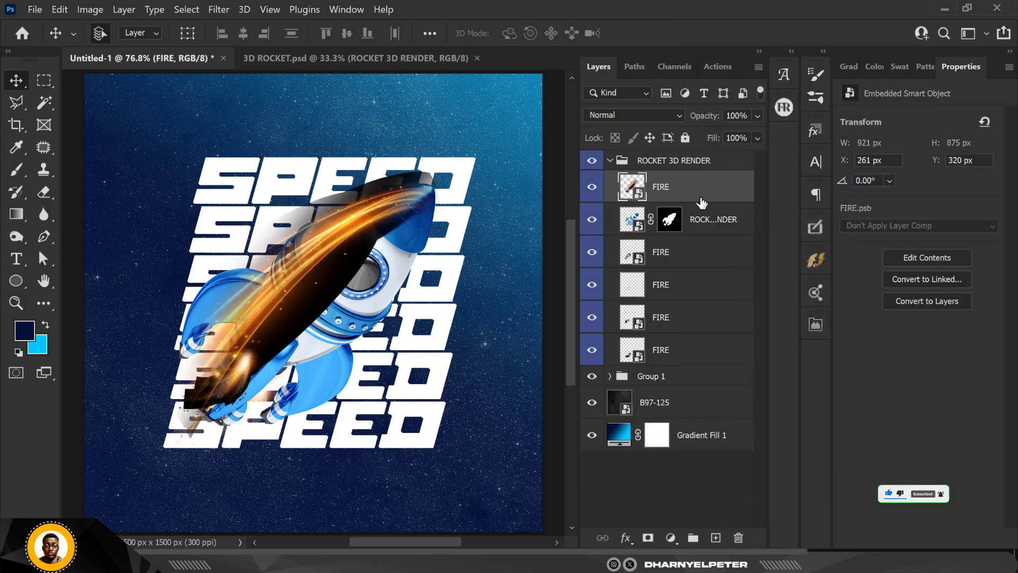
Colorize the upper FIRE smart object with hue 193 and saturation 100, and set its blend mode to Screen
{"action": "key", "text": "ctrl+u"}
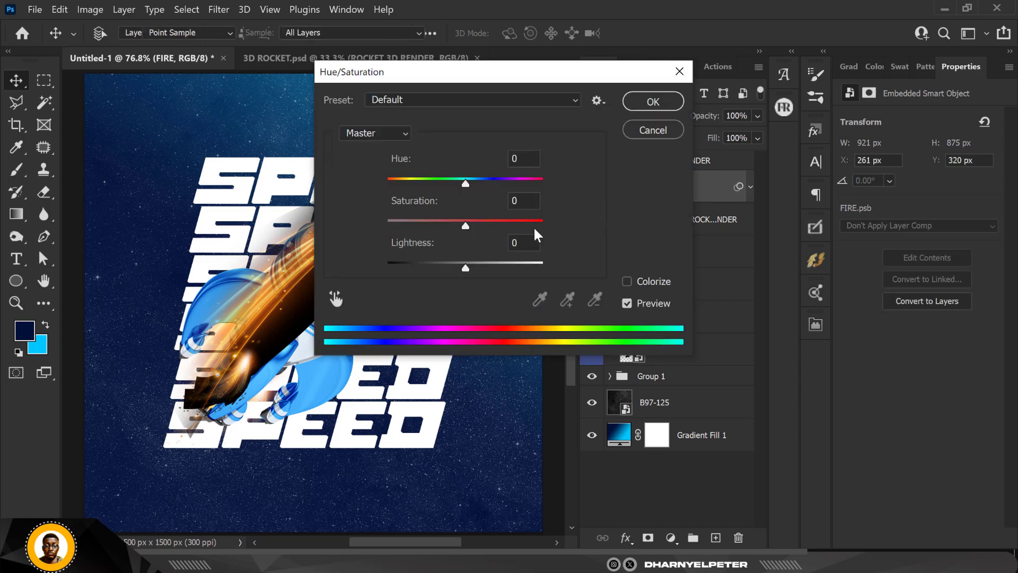
{"action": "left_click", "coordinate": [626, 281]}
{"action": "left_click_drag", "start_coordinate": [497, 81], "coordinate": [802, 76]}
{"action": "mouse_move", "coordinate": [788, 178]}
{"action": "left_mouse_down"}
{"action": "mouse_move", "coordinate": [769, 180]}
{"action": "mouse_move", "coordinate": [777, 178]}
{"action": "left_mouse_up"}
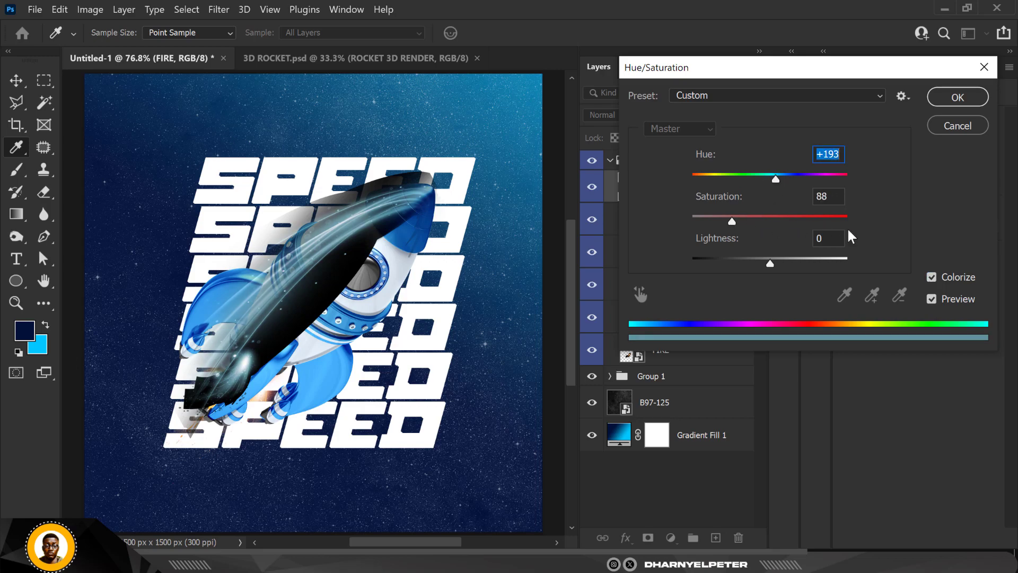
{"action": "key", "text": "Tab"}
{"action": "left_click", "coordinate": [959, 97]}
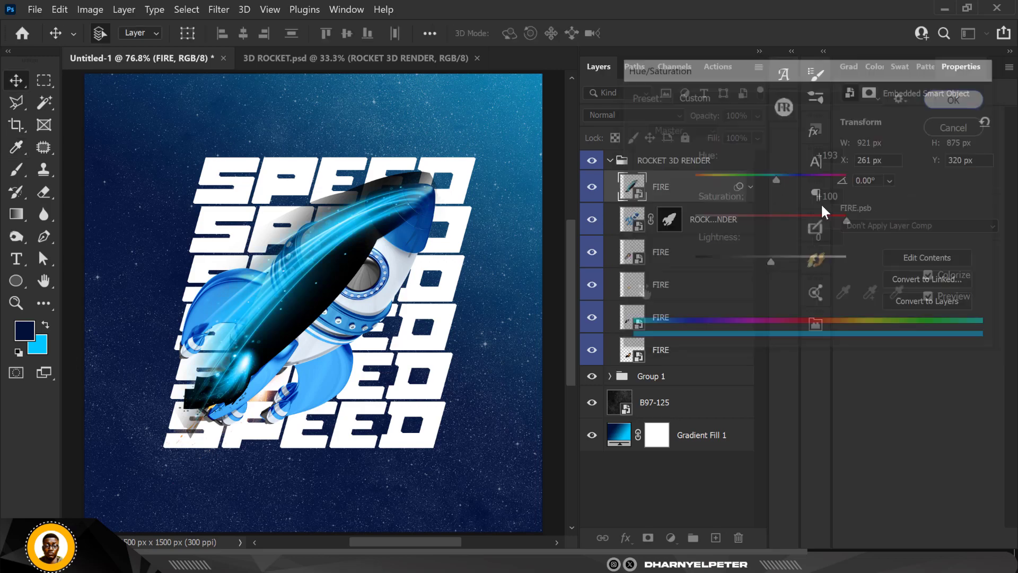
{"action": "left_click", "coordinate": [642, 114]}
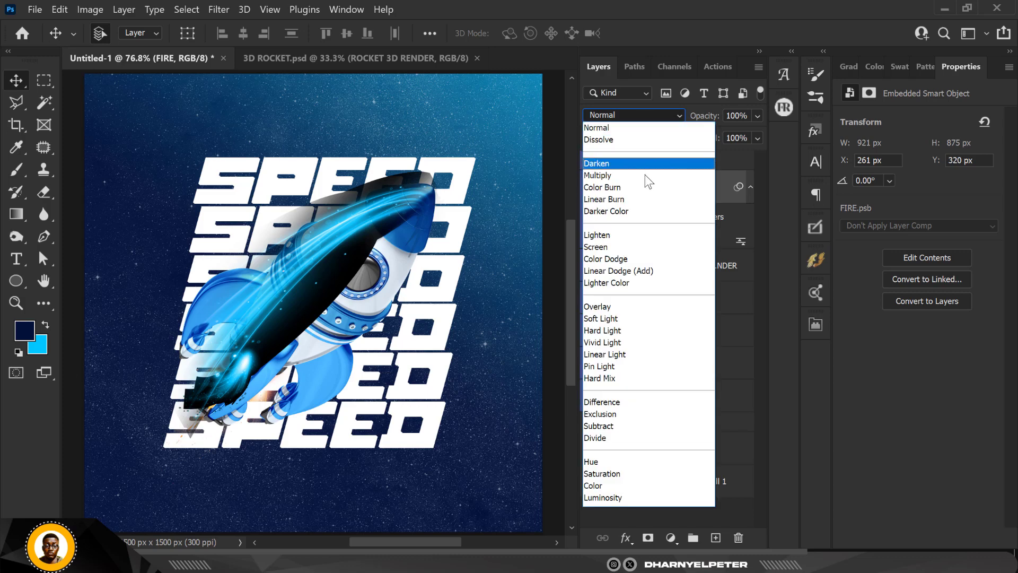
{"action": "left_click", "coordinate": [619, 251]}
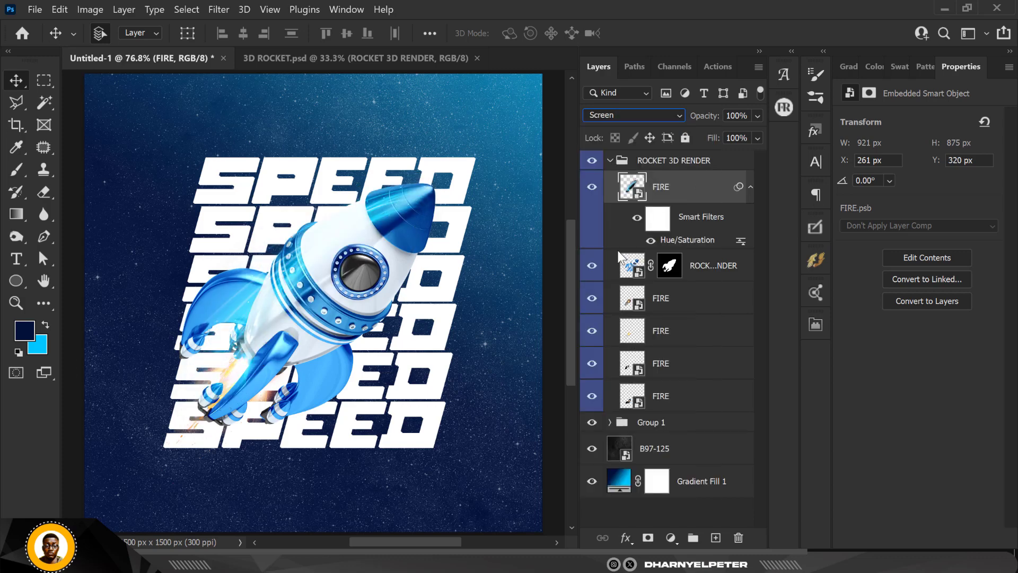
Convert the four FIRE layers below the rocket into one smart object and set its blend mode to Screen
{"action": "left_click", "coordinate": [671, 306]}
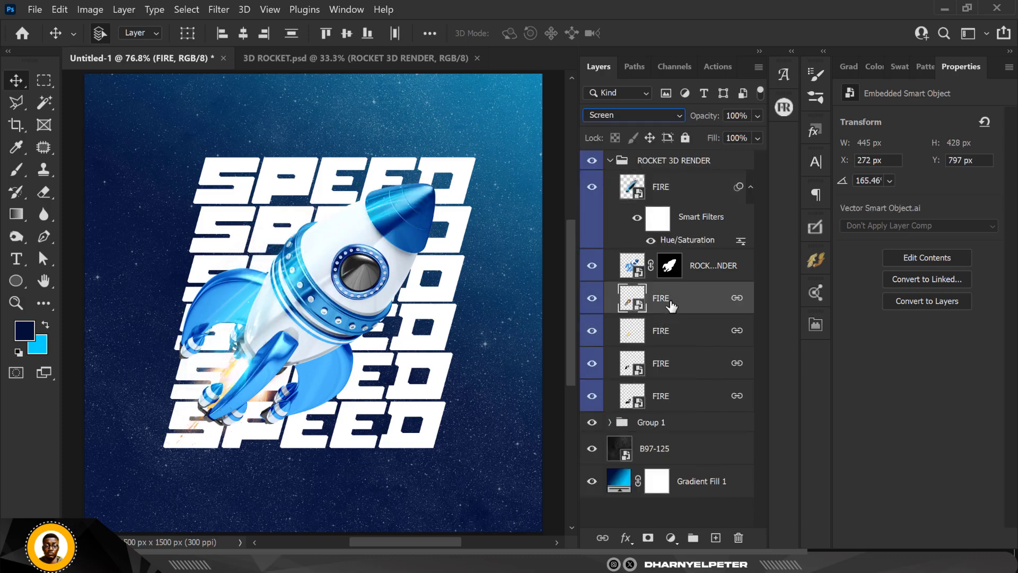
{"action": "left_click", "coordinate": [687, 404], "text": "shift"}
{"action": "right_click", "coordinate": [688, 404]}
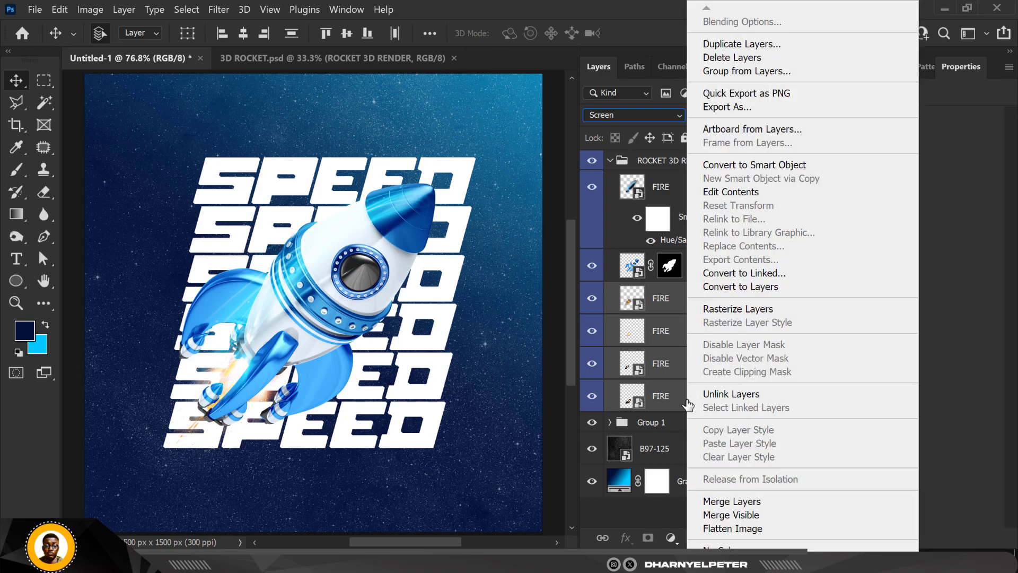
{"action": "left_click", "coordinate": [749, 166]}
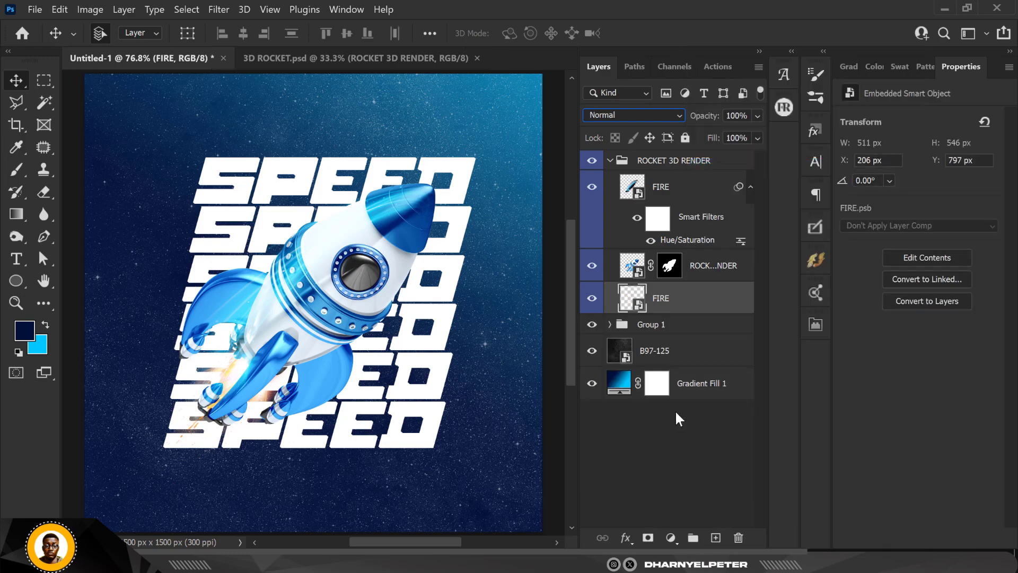
{"action": "left_click", "coordinate": [636, 114]}
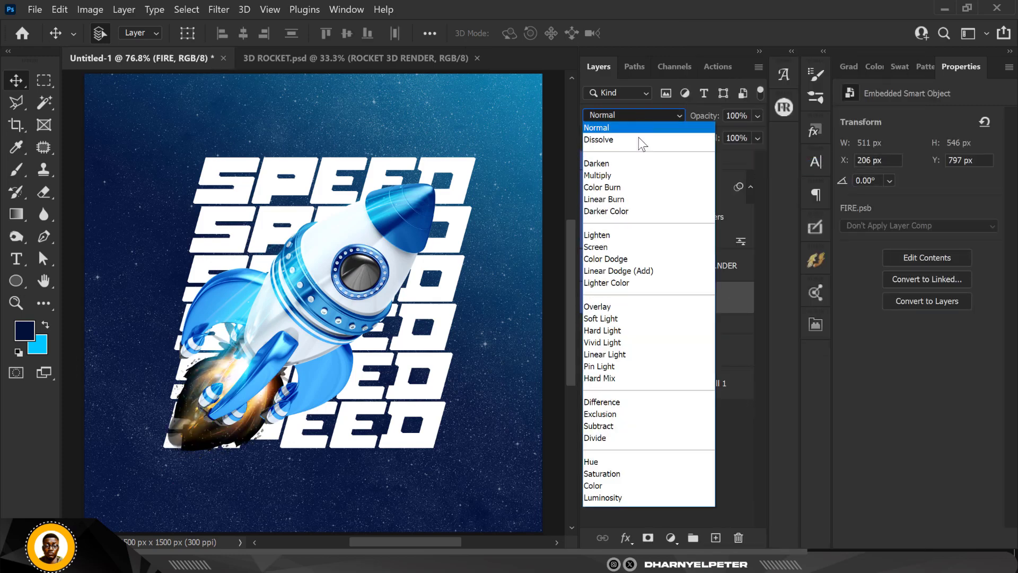
{"action": "left_click", "coordinate": [626, 250]}
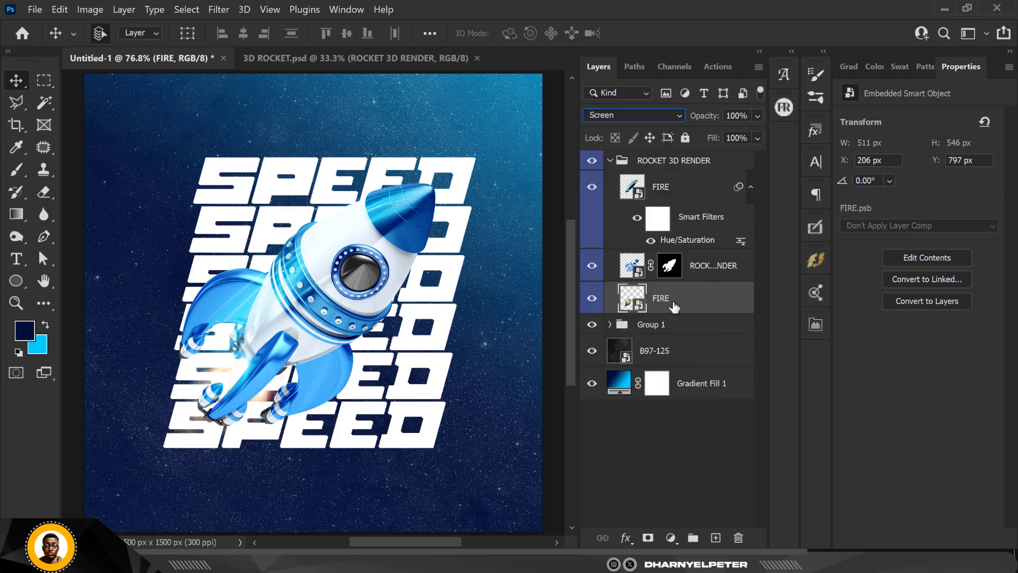
Colorize the lower FIRE smart object with hue 191 and saturation 100
{"action": "key", "text": "ctrl+u"}
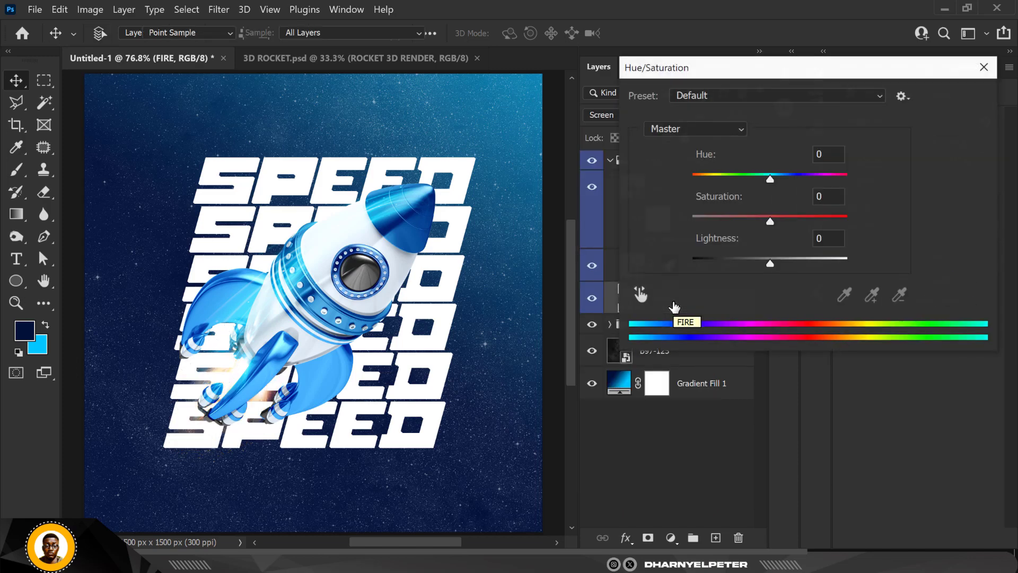
{"action": "left_click", "coordinate": [936, 276]}
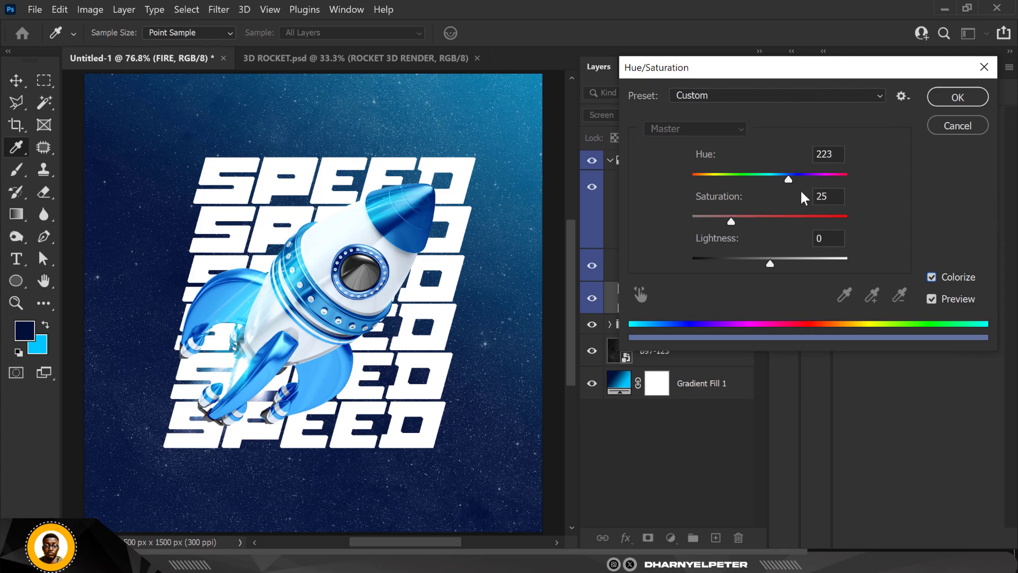
{"action": "left_click_drag", "start_coordinate": [780, 178], "coordinate": [776, 178]}
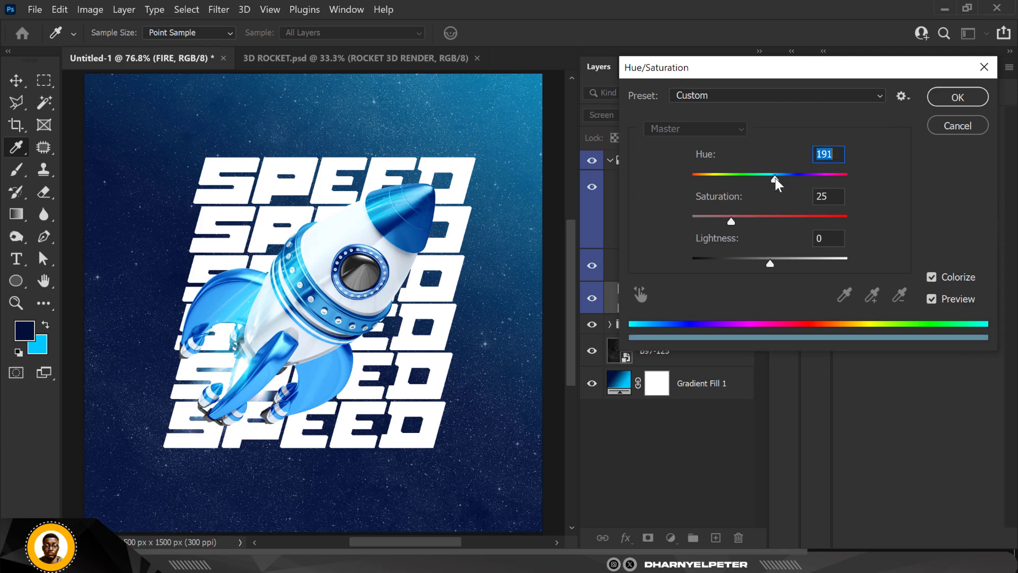
{"action": "left_click_drag", "start_coordinate": [733, 218], "coordinate": [860, 228]}
{"action": "key", "text": "Tab"}
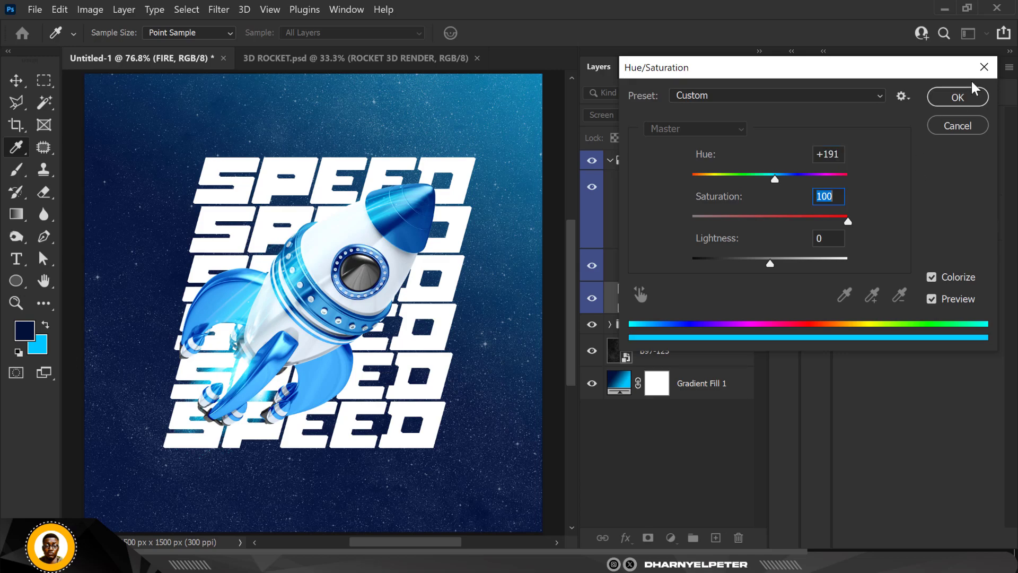
{"action": "left_click", "coordinate": [963, 95]}
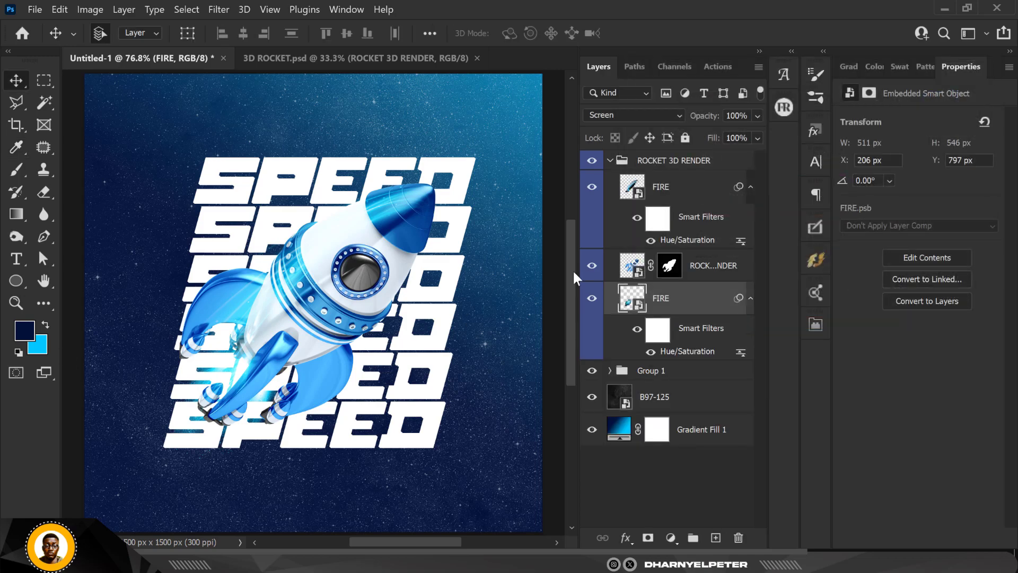
Collapse the ROCKET 3D RENDER group and rename Group 1 as TEXT
{"action": "left_click", "coordinate": [611, 161]}
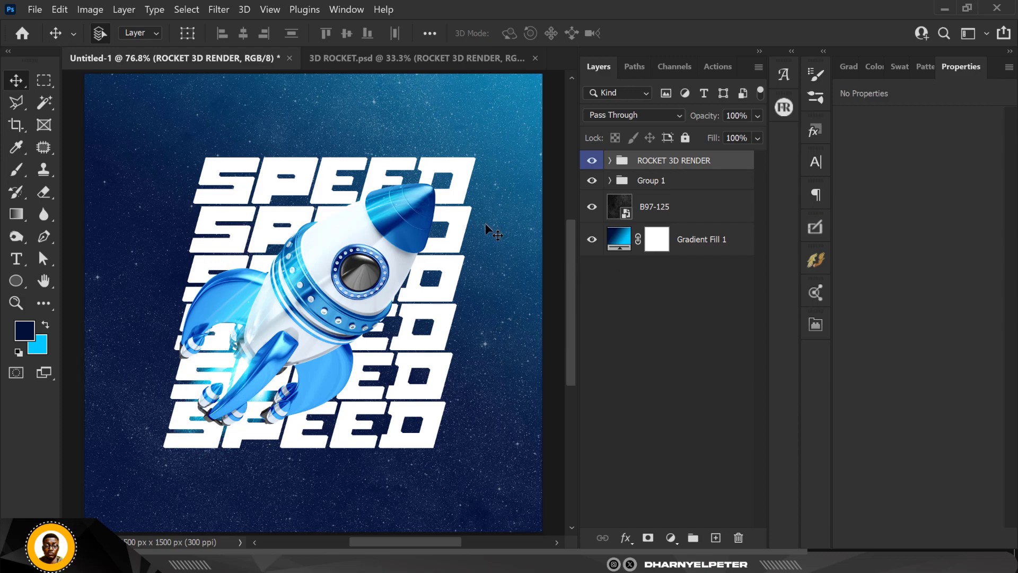
{"action": "scroll", "coordinate": [485, 224], "scroll_direction": "down", "scroll_amount": 3}
{"action": "scroll", "coordinate": [457, 259], "scroll_direction": "up", "scroll_amount": 2}
{"action": "left_click", "coordinate": [699, 183]}
{"action": "double_click", "coordinate": [649, 181]}
{"action": "type", "text": "TEXT"}
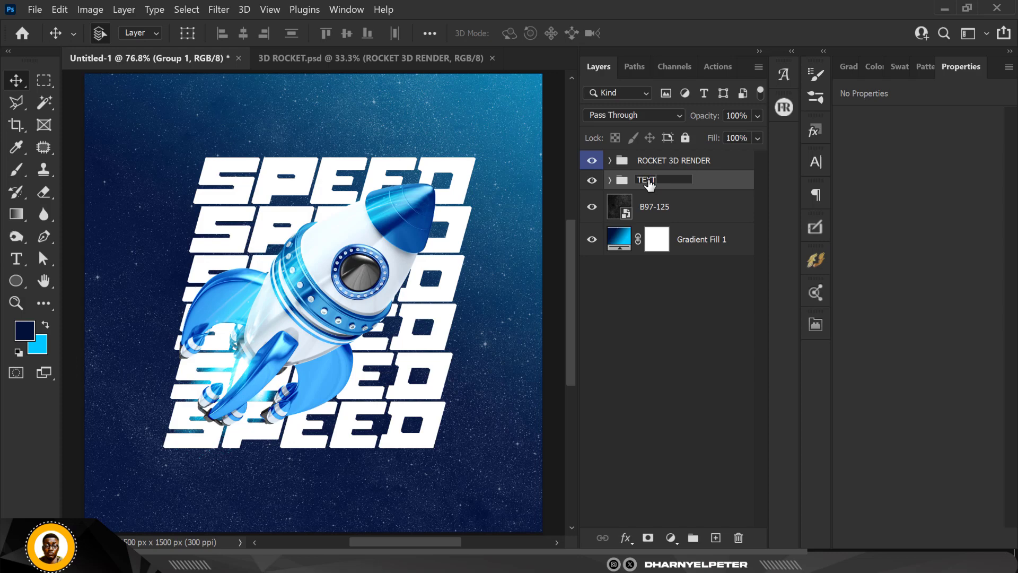
{"action": "key", "text": "Return"}
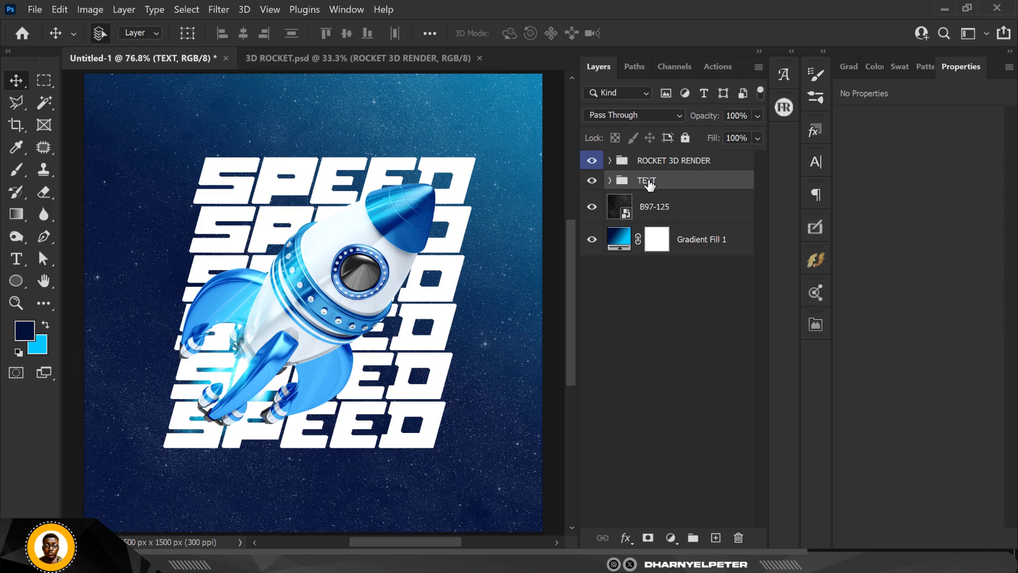
Add a new empty layer above the TEXT group and swap the colors so cyan is the foreground
{"action": "left_click", "coordinate": [716, 537]}
{"action": "scroll", "coordinate": [504, 212], "scroll_direction": "down", "scroll_amount": 1}
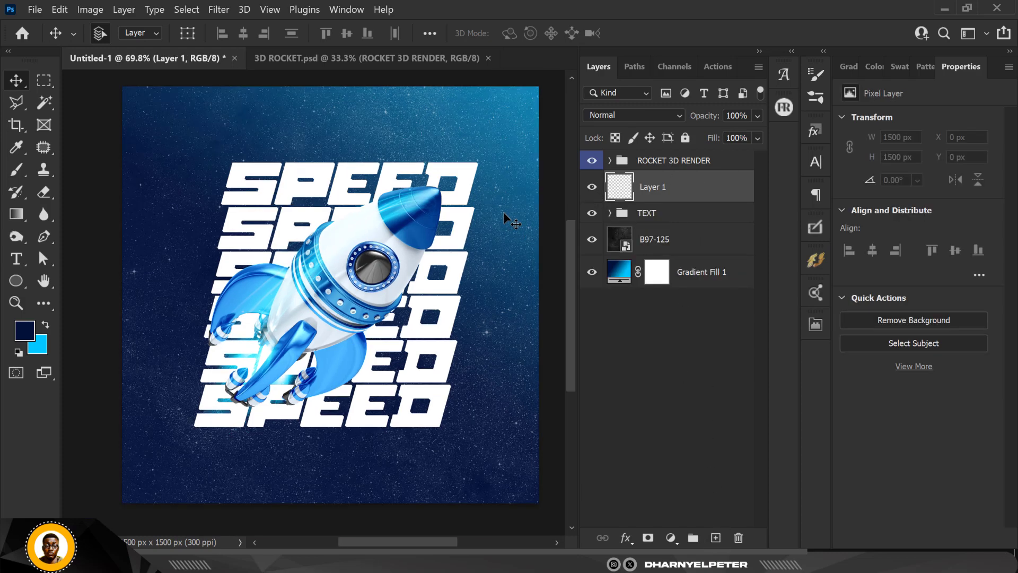
{"action": "scroll", "coordinate": [504, 211], "scroll_direction": "down", "scroll_amount": 1}
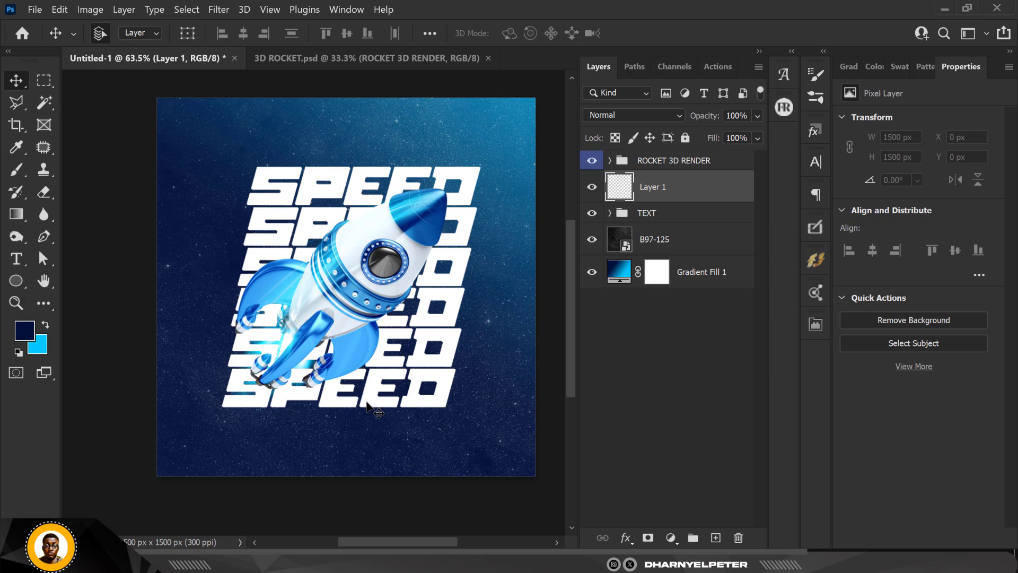
{"action": "left_click", "coordinate": [47, 323]}
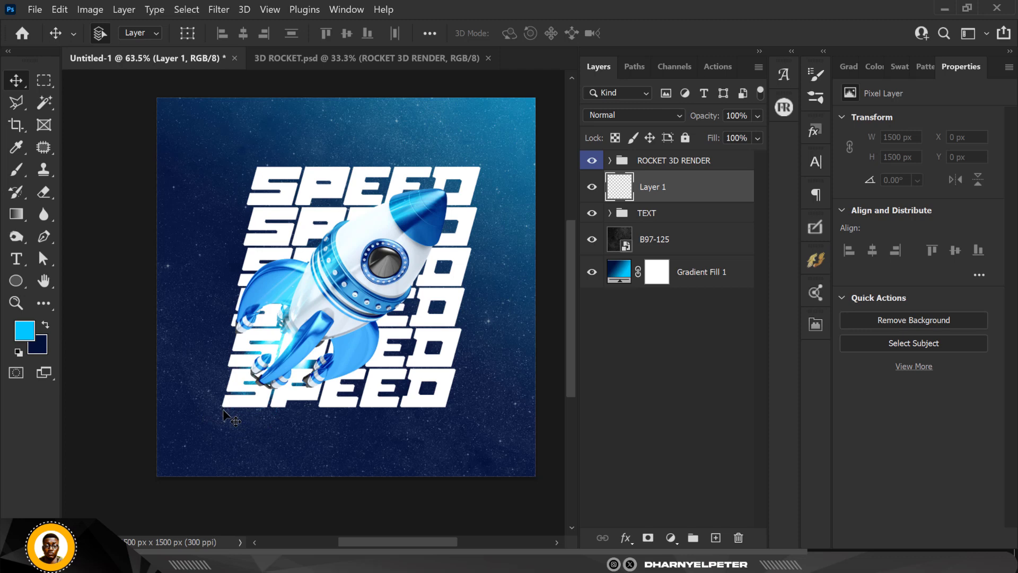
Paint a cyan glow on Layer 1 with a soft 900 px brush, from the canvas's lower-left corner up to the rocket's tail
{"action": "left_click", "coordinate": [15, 171]}
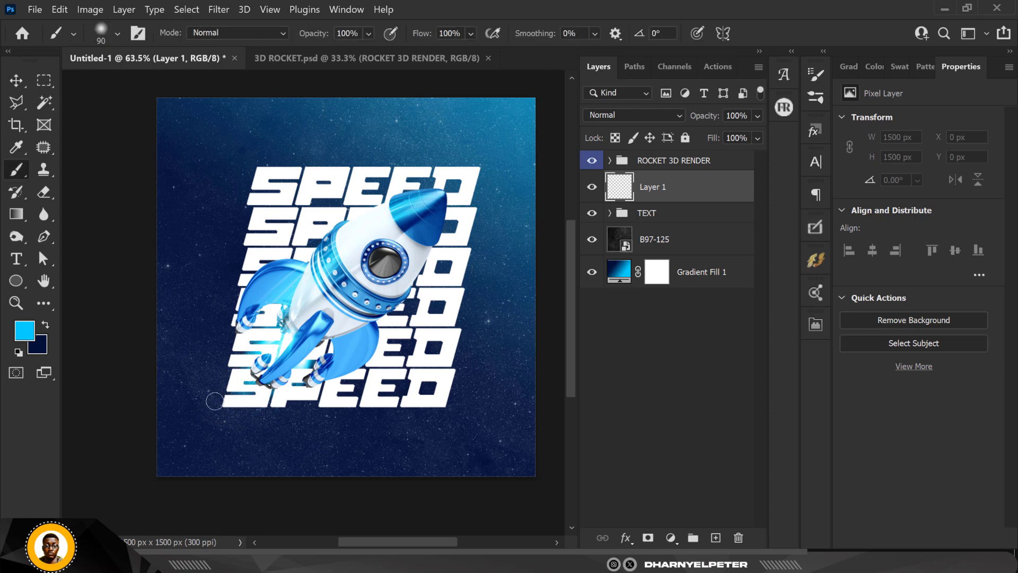
{"action": "key", "text": "bracketright"}
{"action": "key", "text": "bracketright"}
{"action": "key", "text": "bracketright"}
{"action": "key", "text": "bracketright"}
{"action": "key", "text": "bracketright"}
{"action": "key", "text": "bracketright"}
{"action": "key", "text": "bracketright"}
{"action": "key", "text": "bracketright"}
{"action": "key", "text": "bracketright"}
{"action": "key", "text": "bracketright"}
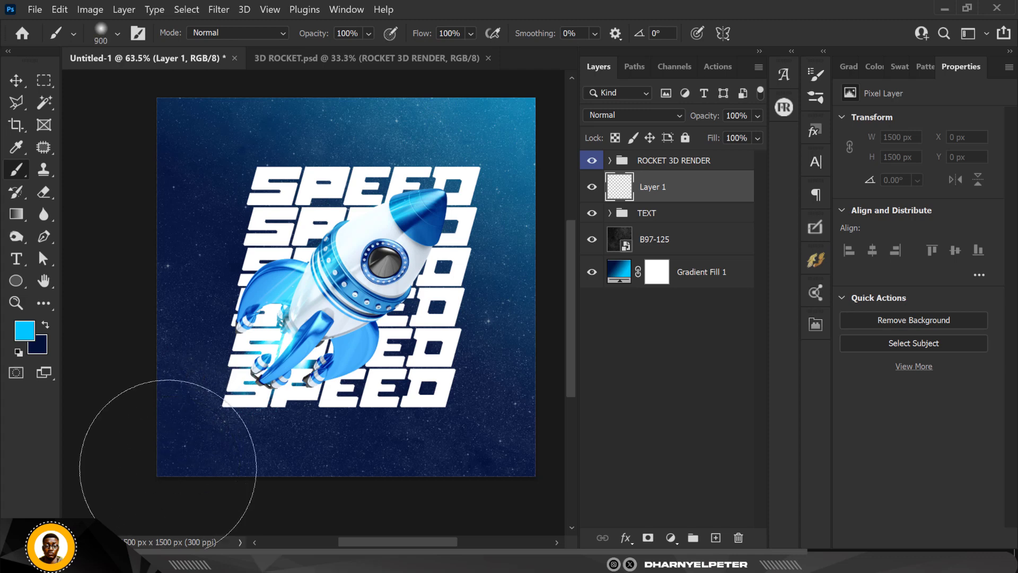
{"action": "left_click", "coordinate": [164, 462]}
{"action": "left_click", "coordinate": [243, 391]}
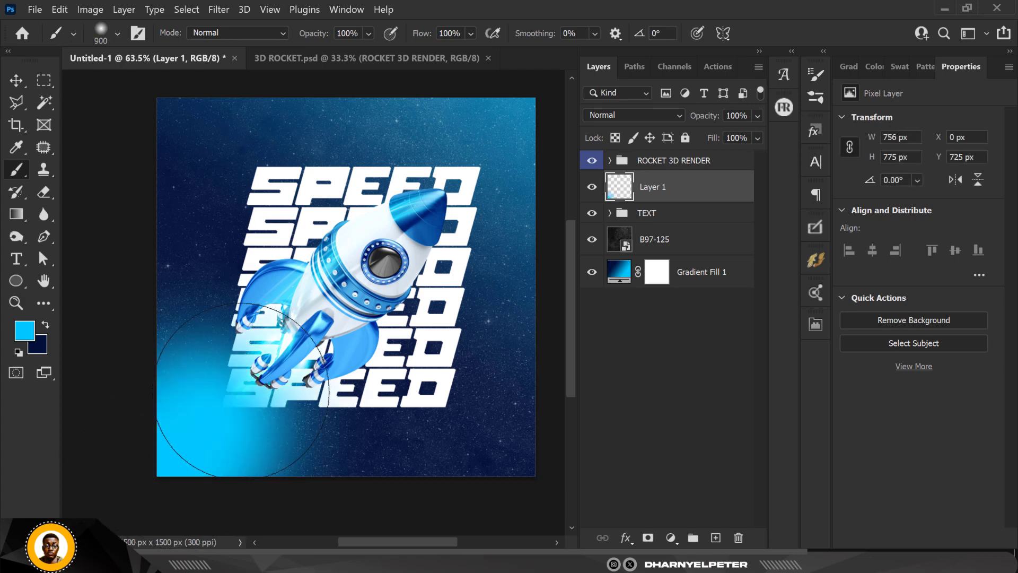
{"action": "left_click", "coordinate": [291, 341]}
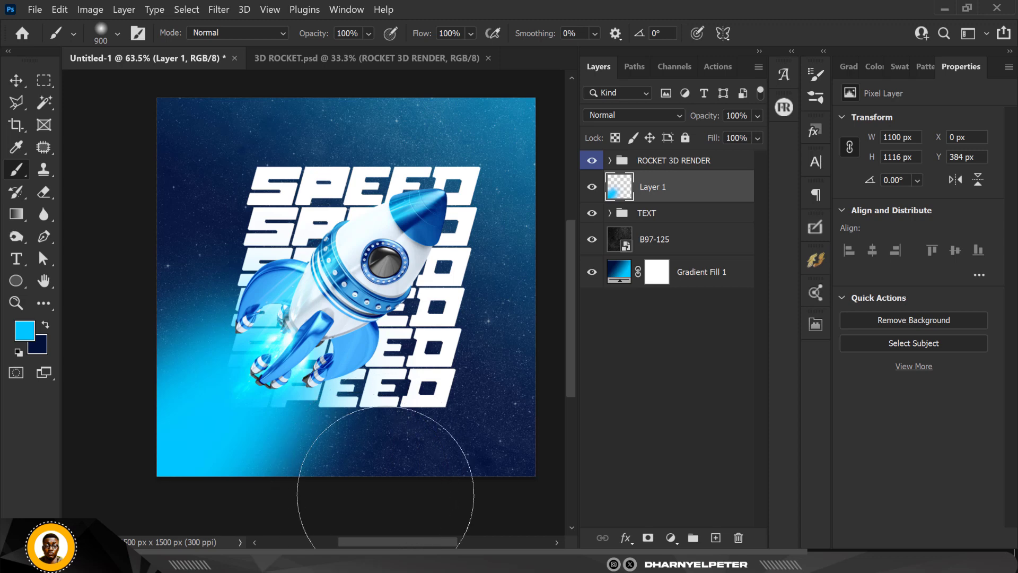
Trim the cyan glow's edges with a soft 600 px eraser and set Layer 1's blend mode to Screen
{"action": "left_click", "coordinate": [47, 194]}
{"action": "left_click", "coordinate": [150, 186]}
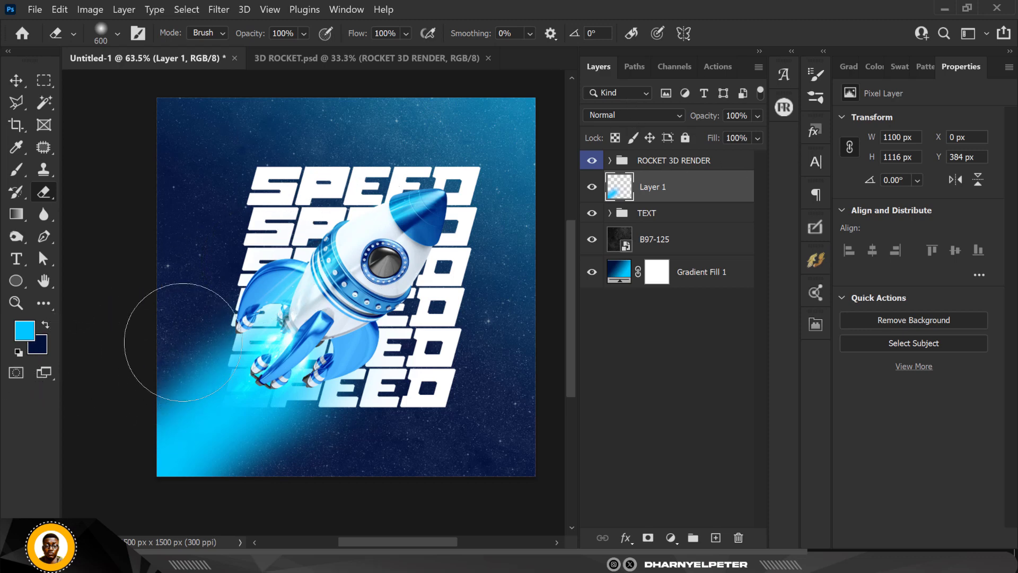
{"action": "left_click_drag", "start_coordinate": [170, 341], "coordinate": [277, 275]}
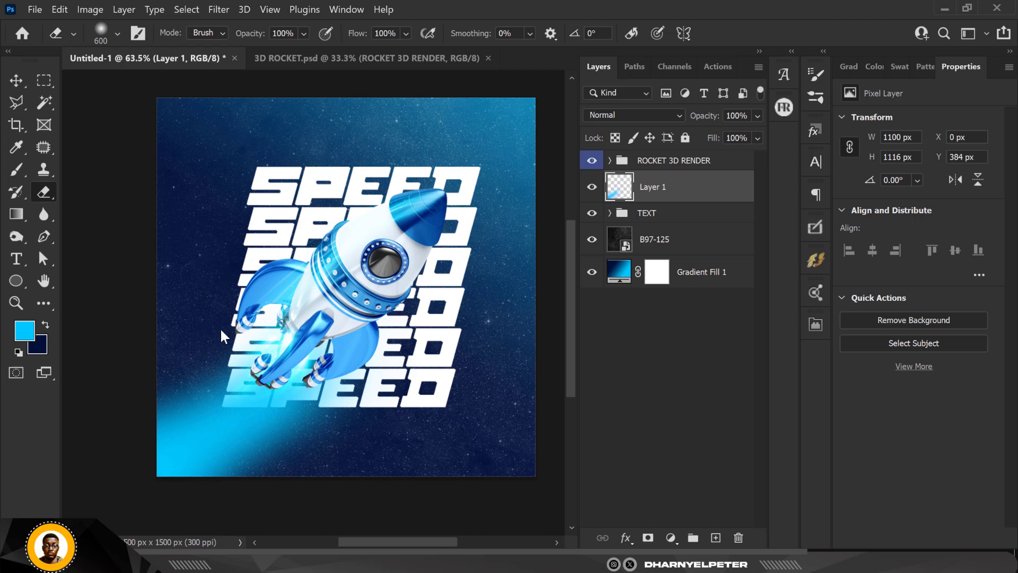
{"action": "key", "text": "ctrl+z"}
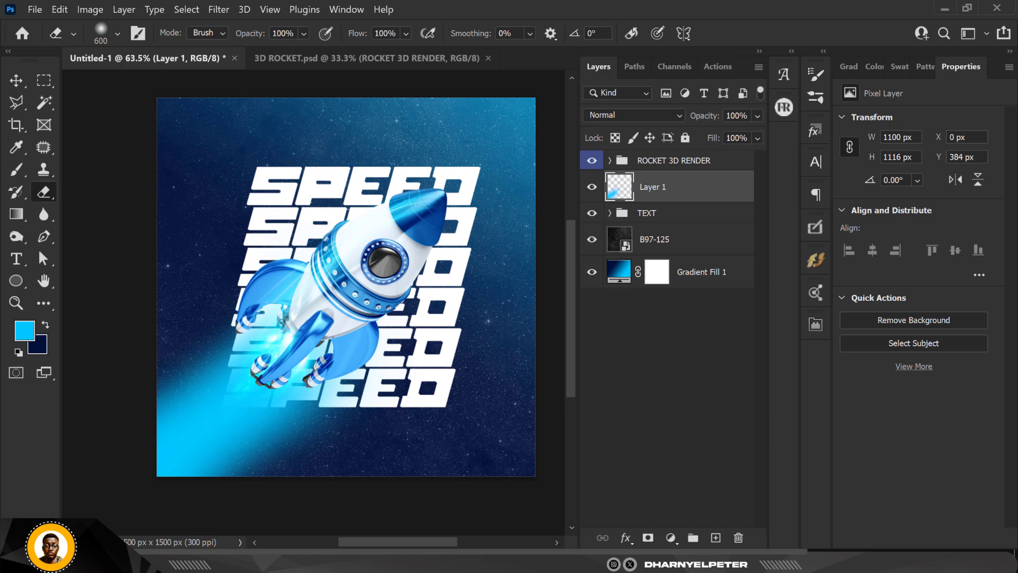
{"action": "left_click", "coordinate": [673, 115]}
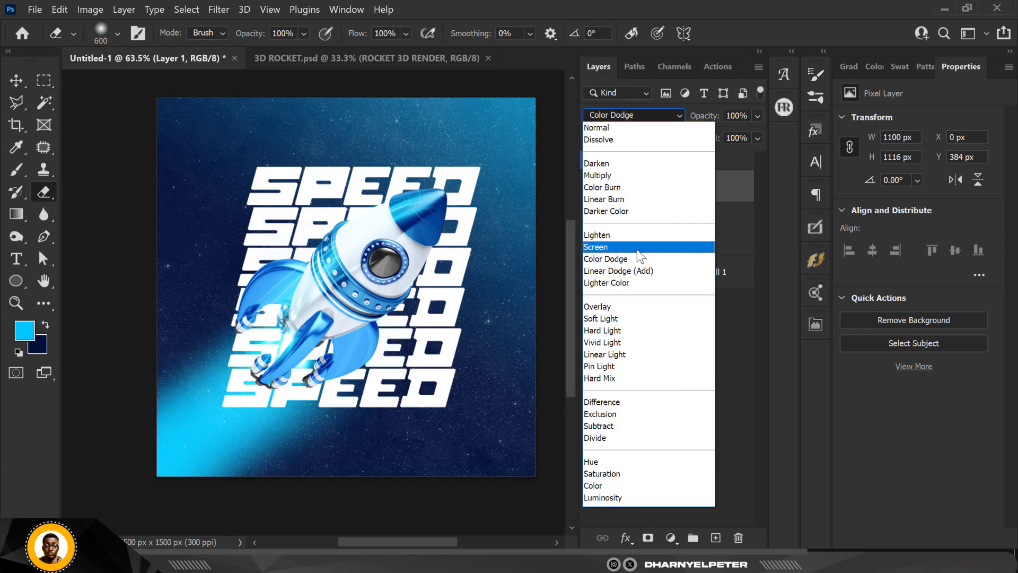
{"action": "left_click", "coordinate": [636, 247]}
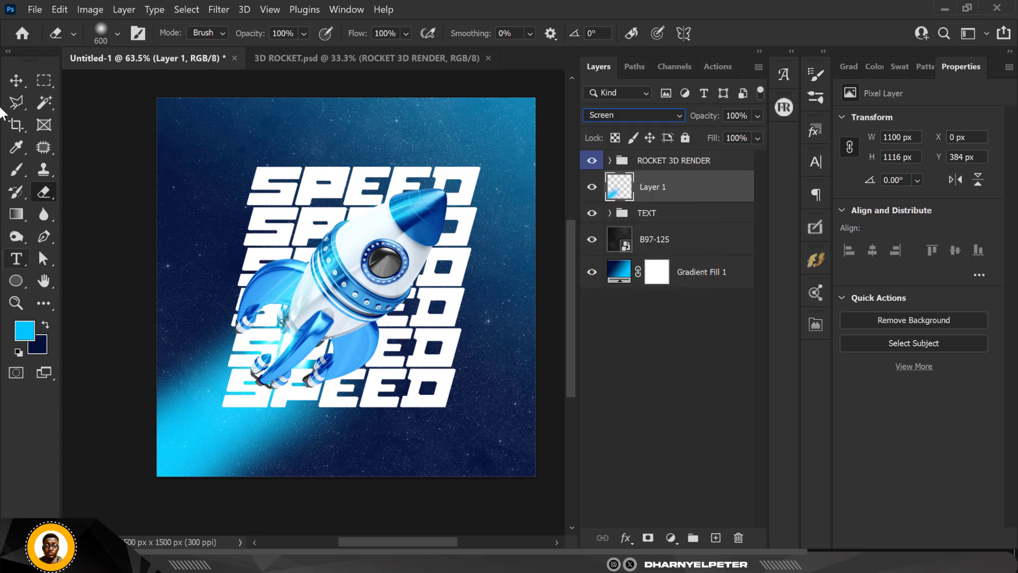
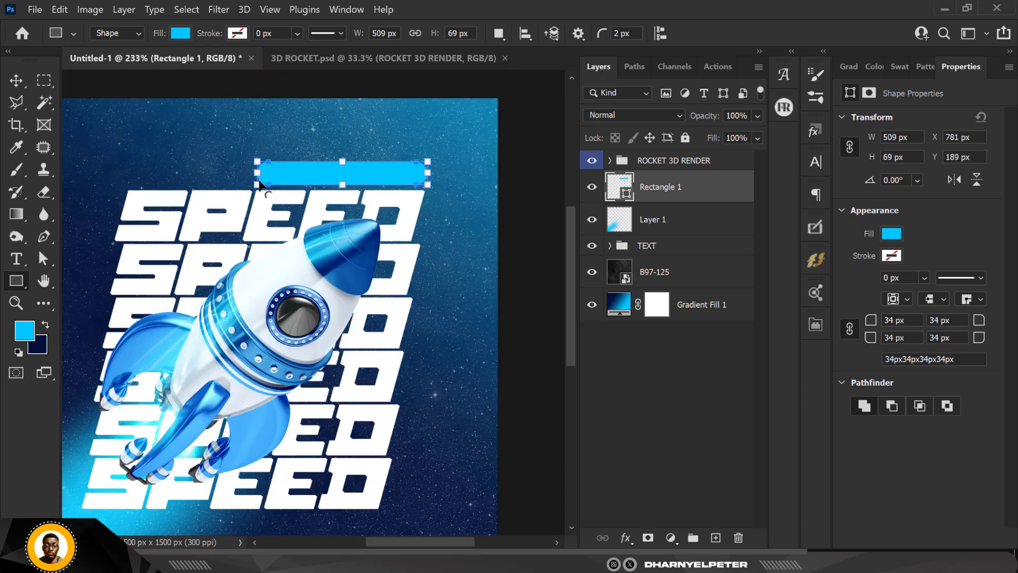
Set the fill color of the rounded rectangle above the SPEED text to dark navy 042652
{"action": "scroll", "coordinate": [268, 135], "scroll_direction": "up", "scroll_amount": 3}
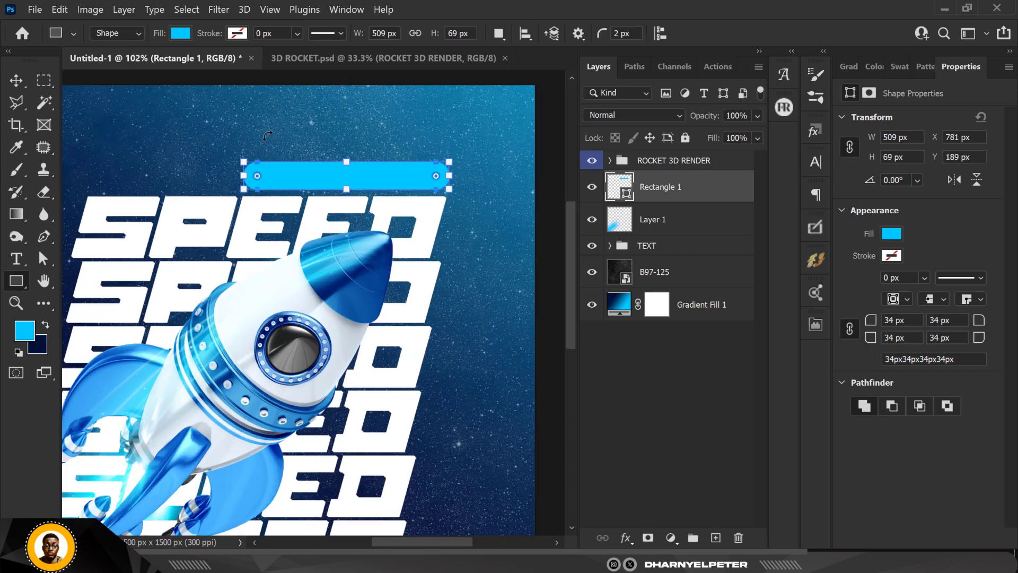
{"action": "left_click", "coordinate": [16, 80]}
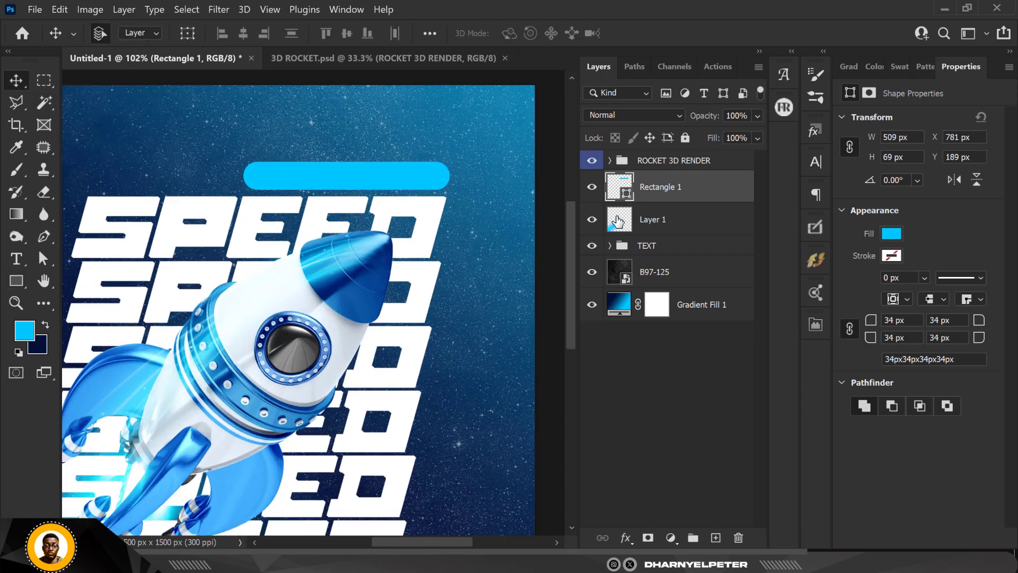
{"action": "left_click", "coordinate": [353, 271]}
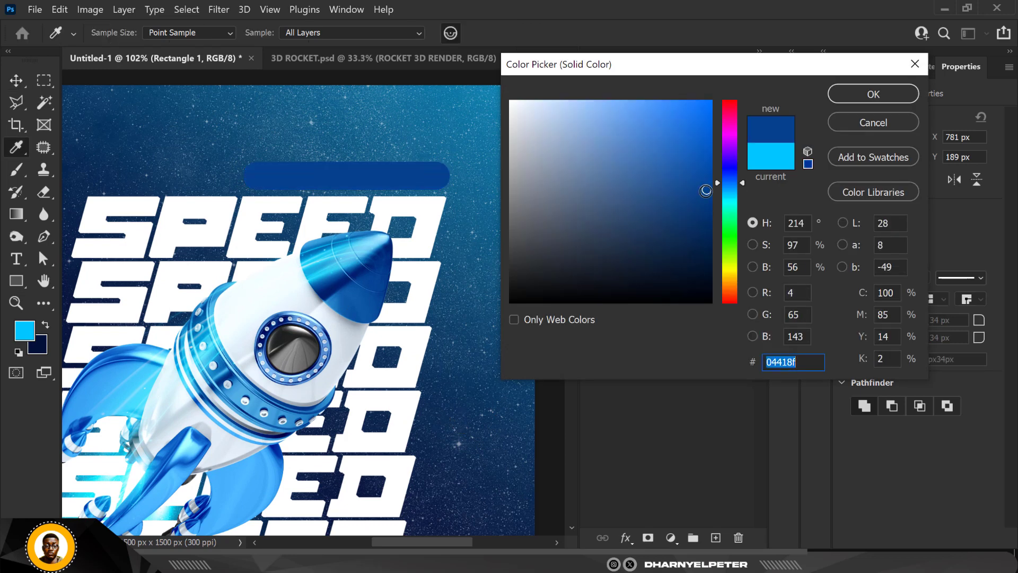
{"action": "left_click_drag", "start_coordinate": [706, 190], "coordinate": [703, 239]}
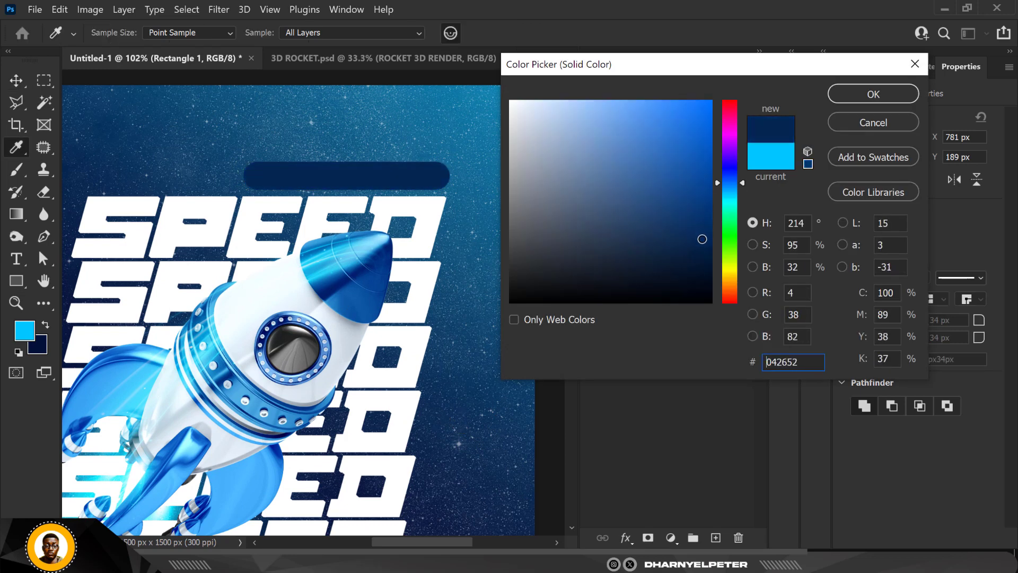
{"action": "left_click", "coordinate": [873, 95]}
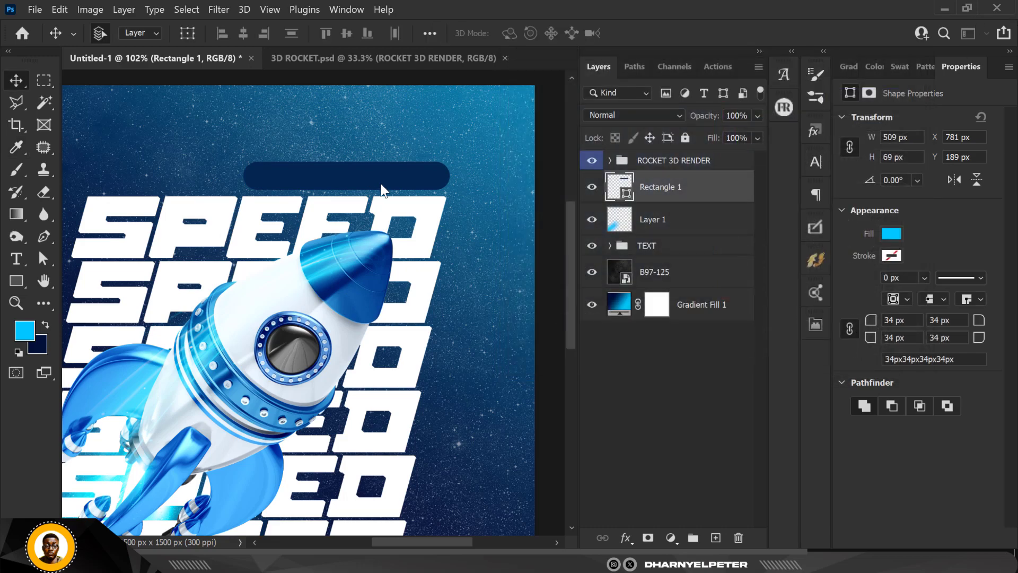
Start a new horizontal text layer near the top of the canvas, above the first SPEED line
{"action": "scroll", "coordinate": [162, 204], "scroll_direction": "down", "scroll_amount": 3}
{"action": "scroll", "coordinate": [247, 214], "scroll_direction": "up", "scroll_amount": 6}
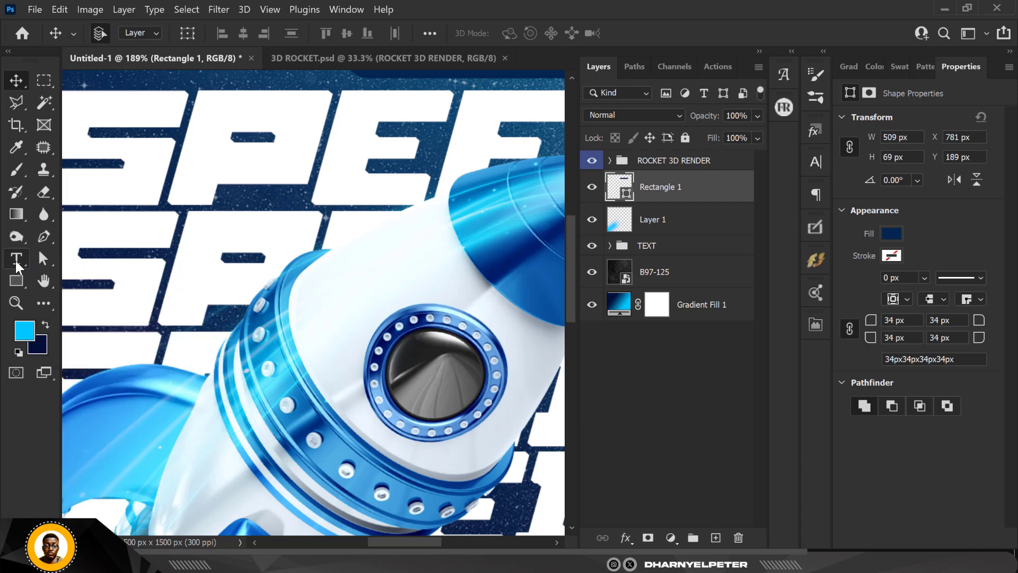
{"action": "left_click", "coordinate": [16, 258]}
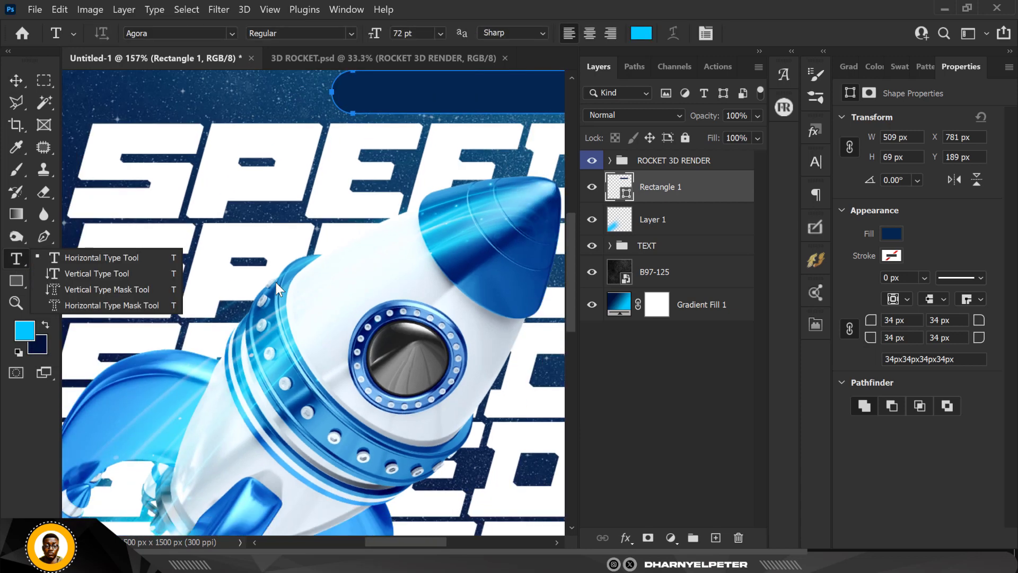
{"action": "scroll", "coordinate": [276, 282], "scroll_direction": "down", "scroll_amount": 3}
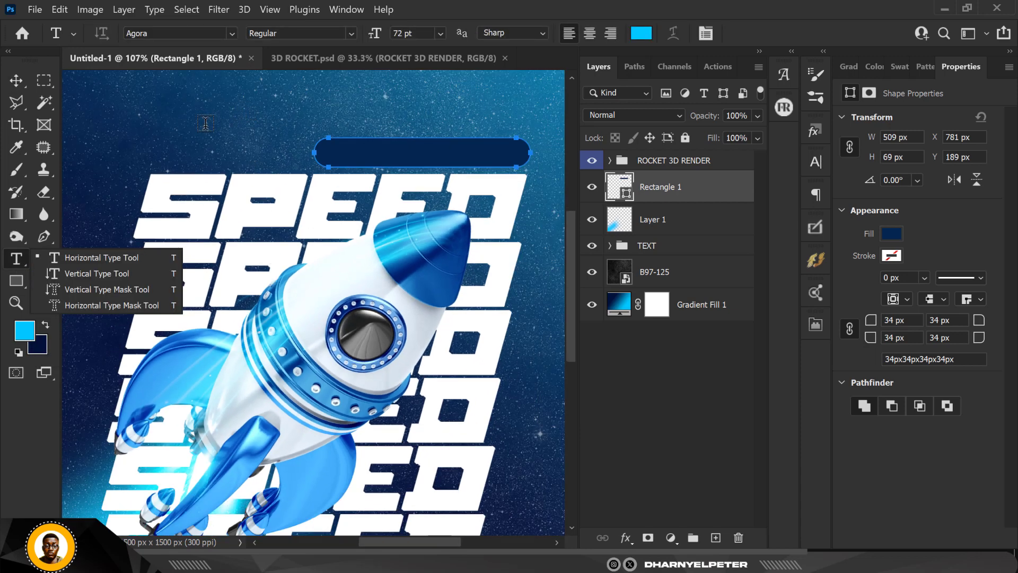
{"action": "scroll", "coordinate": [205, 123], "scroll_direction": "down", "scroll_amount": 1}
{"action": "left_click", "coordinate": [159, 99]}
{"action": "left_click", "coordinate": [164, 126]}
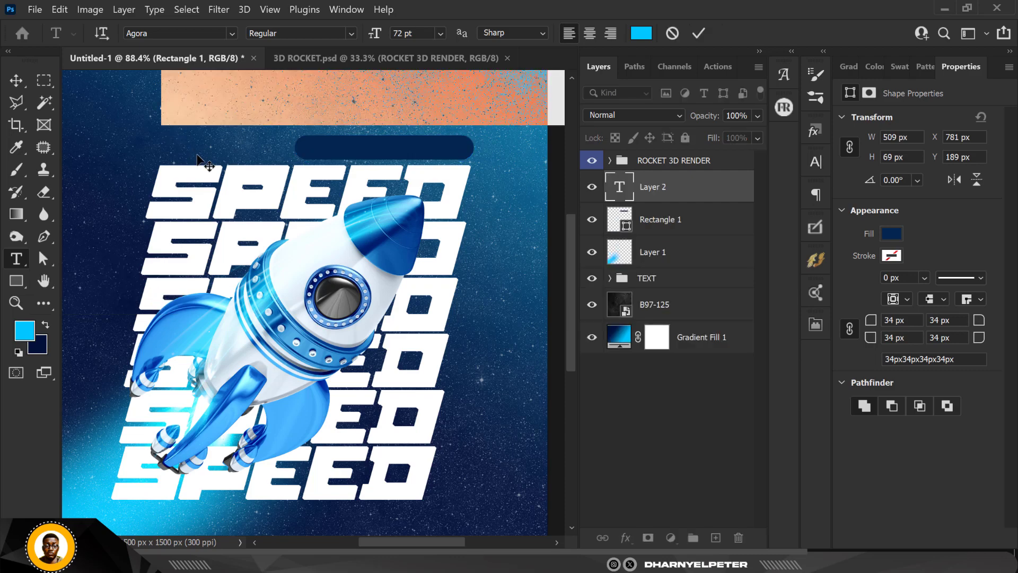
Reduce the new placeholder text's font size to 55 pt and place the text cursor inside it
{"action": "scroll", "coordinate": [199, 156], "scroll_direction": "down", "scroll_amount": 2}
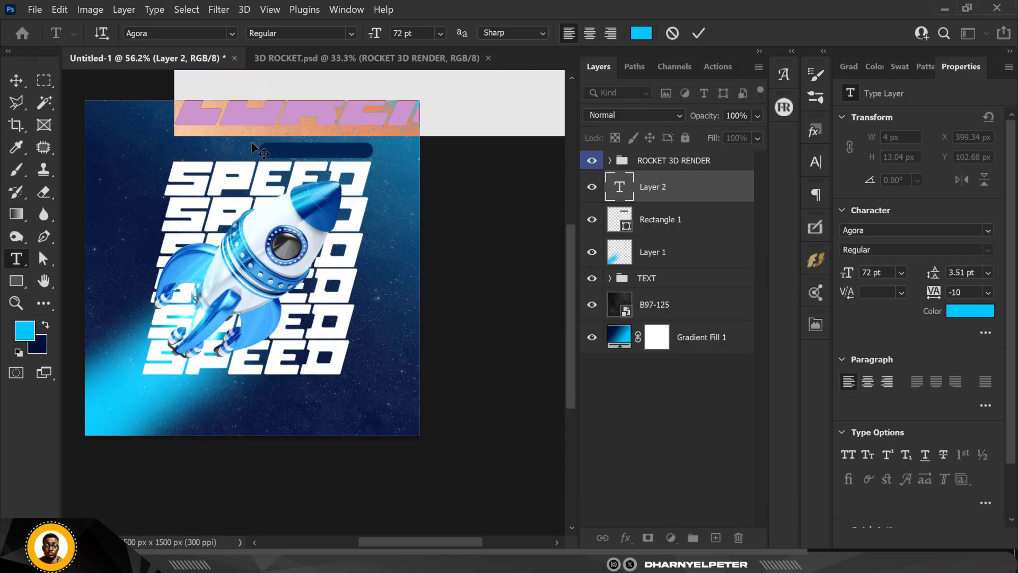
{"action": "key", "text": "Down"}
{"action": "key", "text": "Down"}
{"action": "key", "text": "Down"}
{"action": "key", "text": "Down"}
{"action": "key", "text": "Down"}
{"action": "key", "text": "Down"}
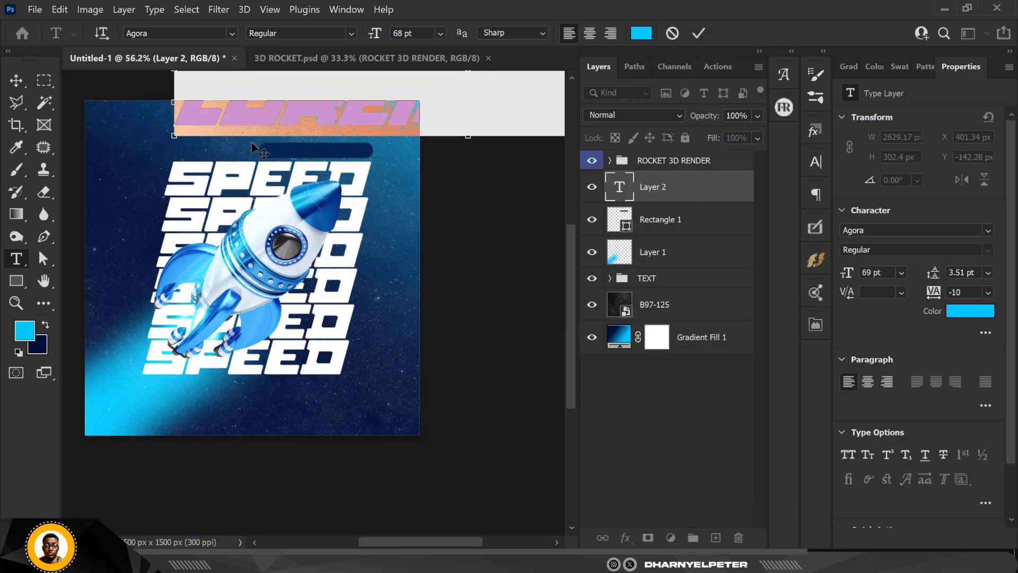
{"action": "key", "text": "Down"}
{"action": "key", "text": "Down"}
{"action": "key", "text": "Down"}
{"action": "key", "text": "Down"}
{"action": "key", "text": "Down"}
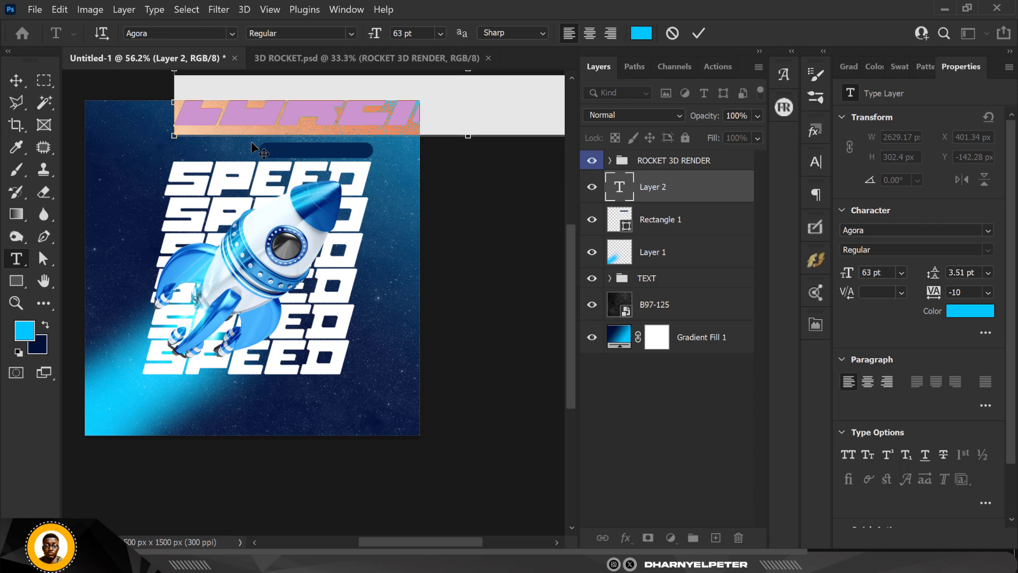
{"action": "key", "text": "Down"}
{"action": "key", "text": "Down"}
{"action": "key", "text": "Down"}
{"action": "key", "text": "Down"}
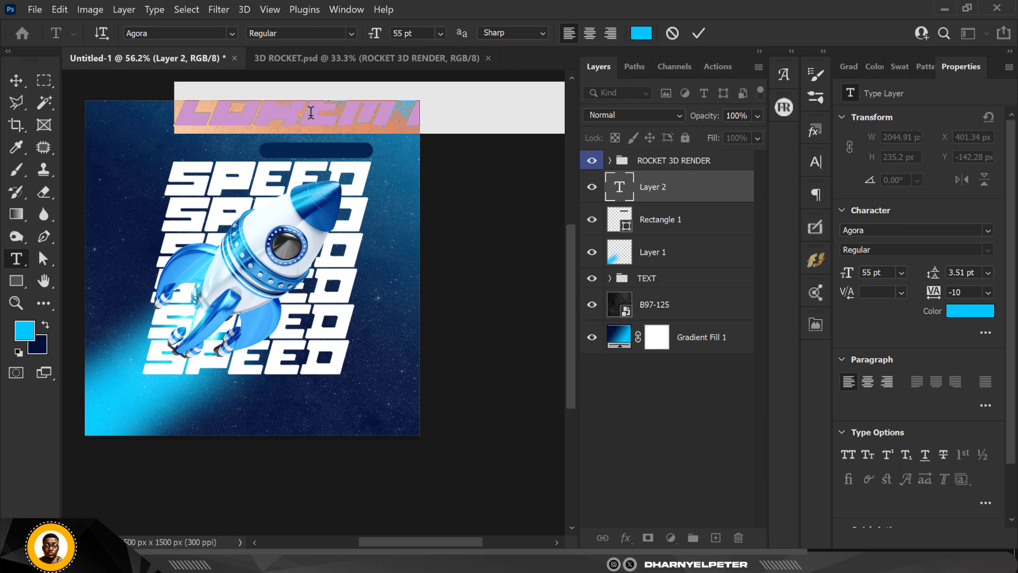
{"action": "left_click", "coordinate": [357, 118]}
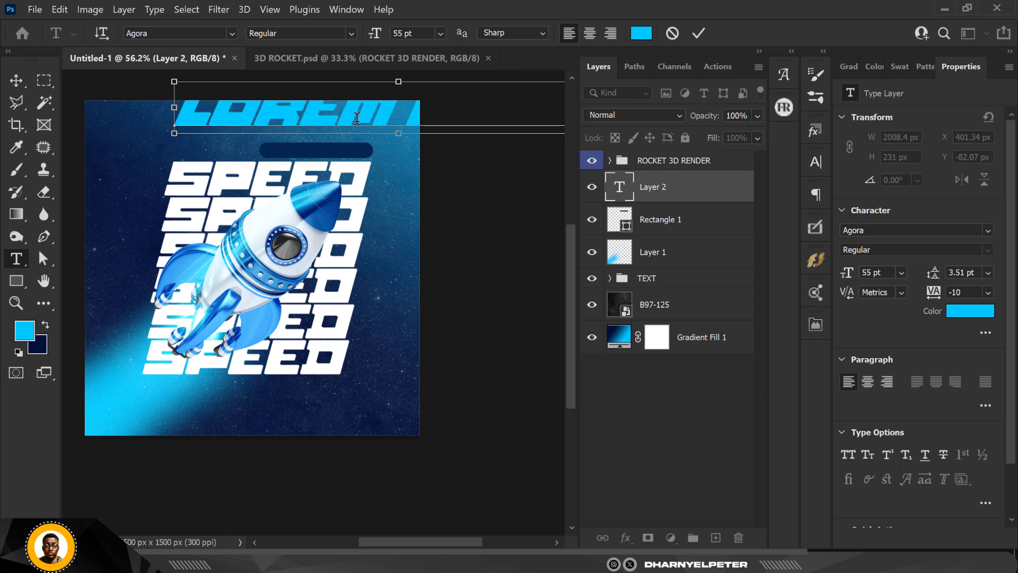
Set the placeholder text's font size to 16 pt and replace its wording with "trade with"
{"action": "key", "text": "ctrl+a"}
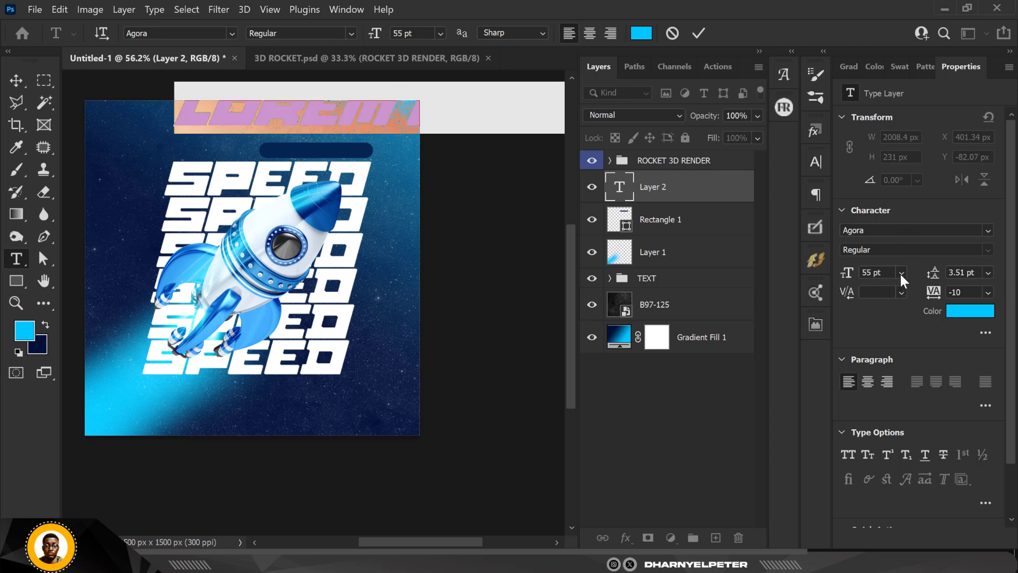
{"action": "left_click", "coordinate": [901, 272]}
{"action": "left_click", "coordinate": [886, 390]}
{"action": "left_click", "coordinate": [267, 123]}
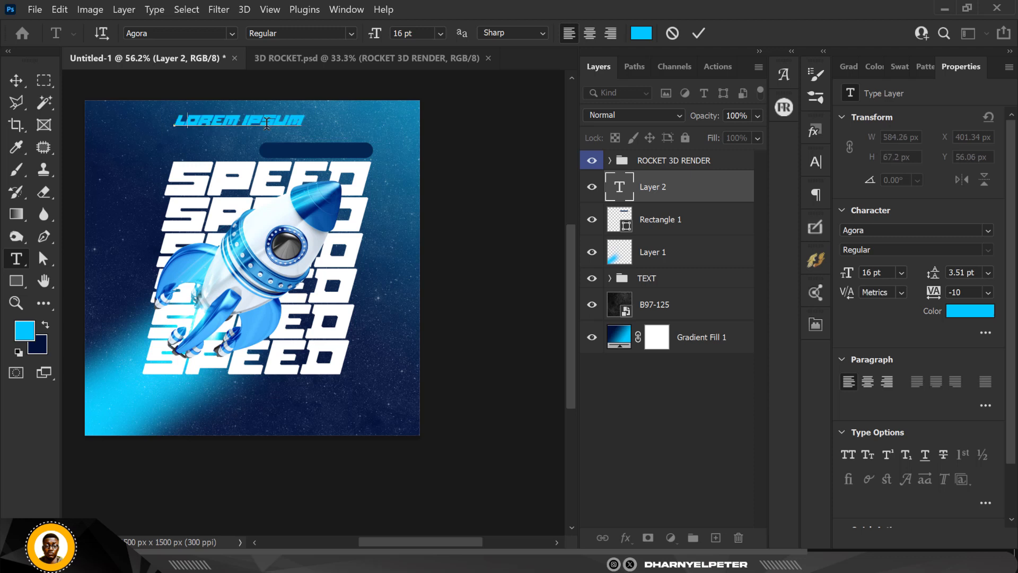
{"action": "key", "text": "ctrl+a"}
{"action": "type", "text": "TRADE"}
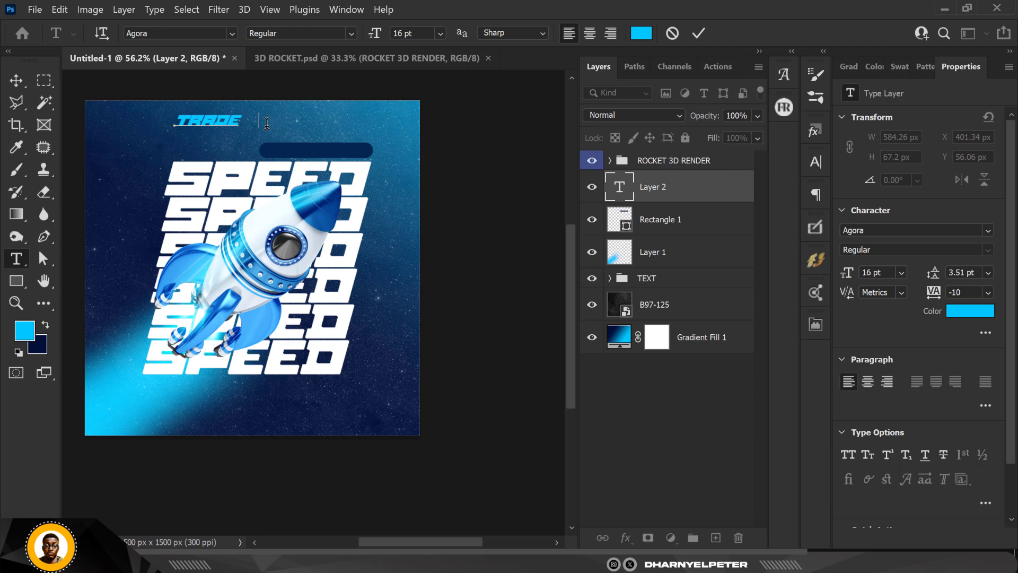
{"action": "left_click", "coordinate": [15, 81]}
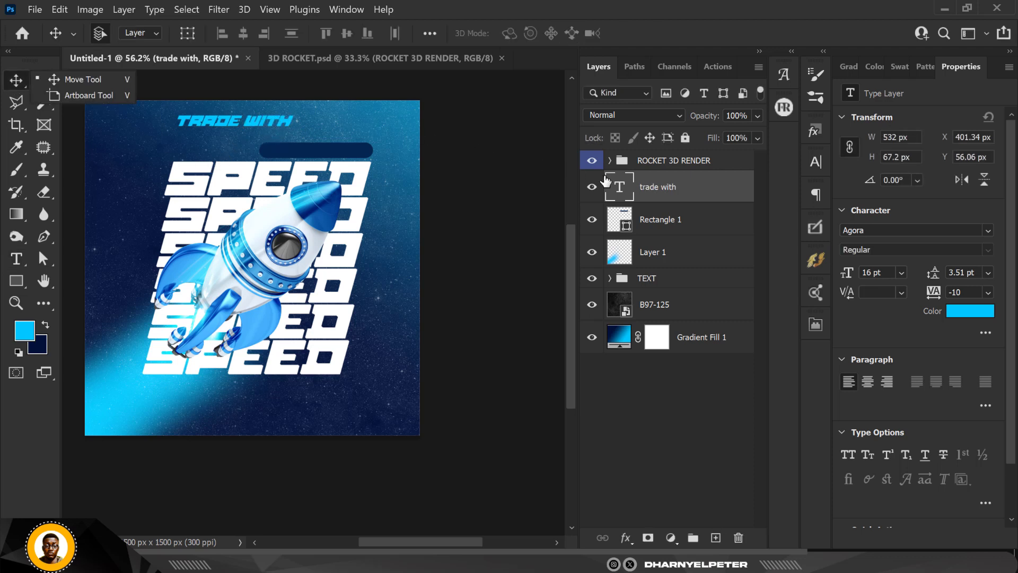
Duplicate the "trade with" text layer and place the copy just below the last SPEED line
{"action": "left_click", "coordinate": [715, 190]}
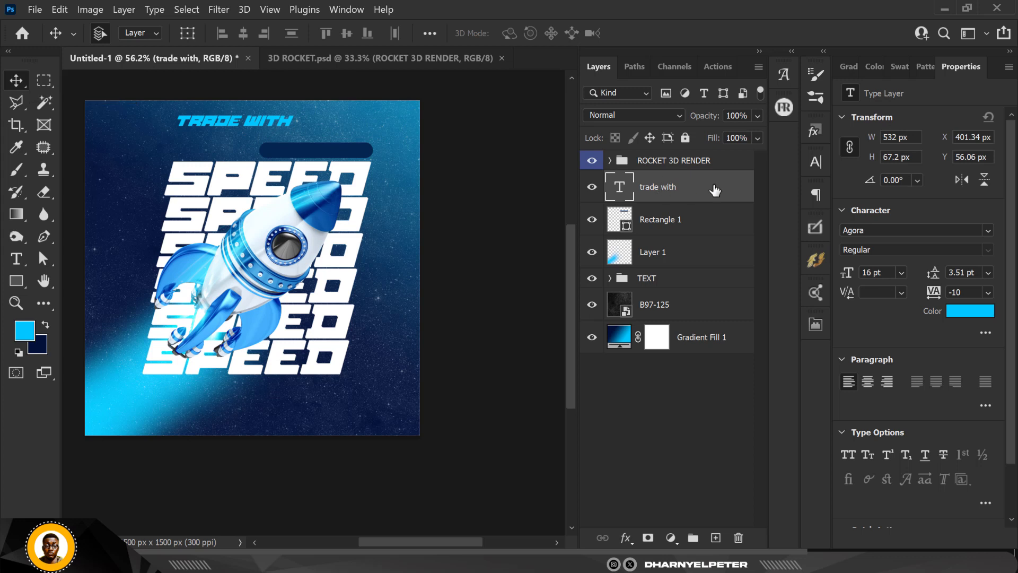
{"action": "key", "text": "ctrl+j"}
{"action": "scroll", "coordinate": [377, 98], "scroll_direction": "up", "scroll_amount": 1}
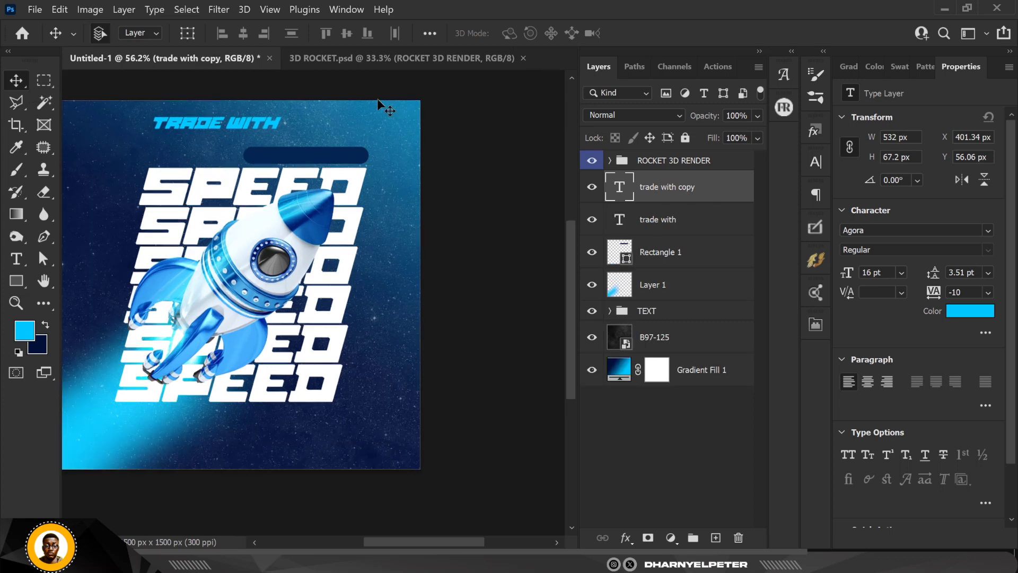
{"action": "left_click_drag", "start_coordinate": [234, 124], "coordinate": [284, 418]}
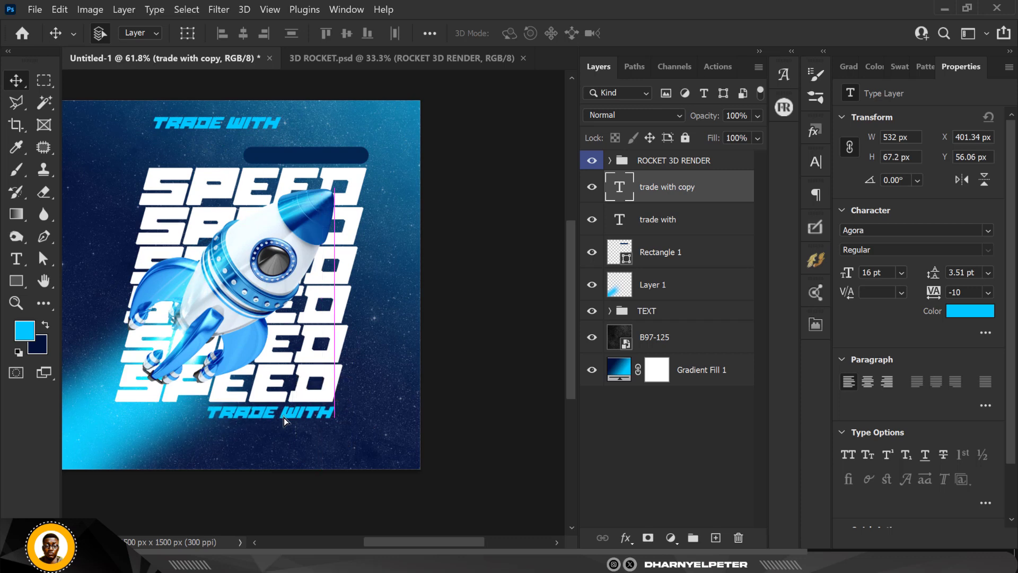
Change the wording of the duplicated text below the last SPEED line to "and ease"
{"action": "double_click", "coordinate": [623, 188]}
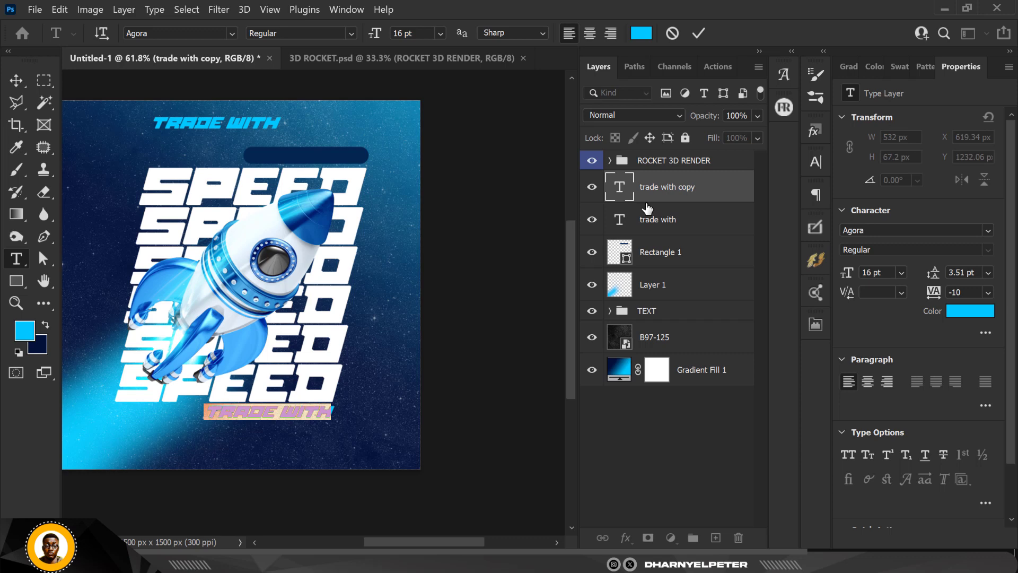
{"action": "type", "text": "and"}
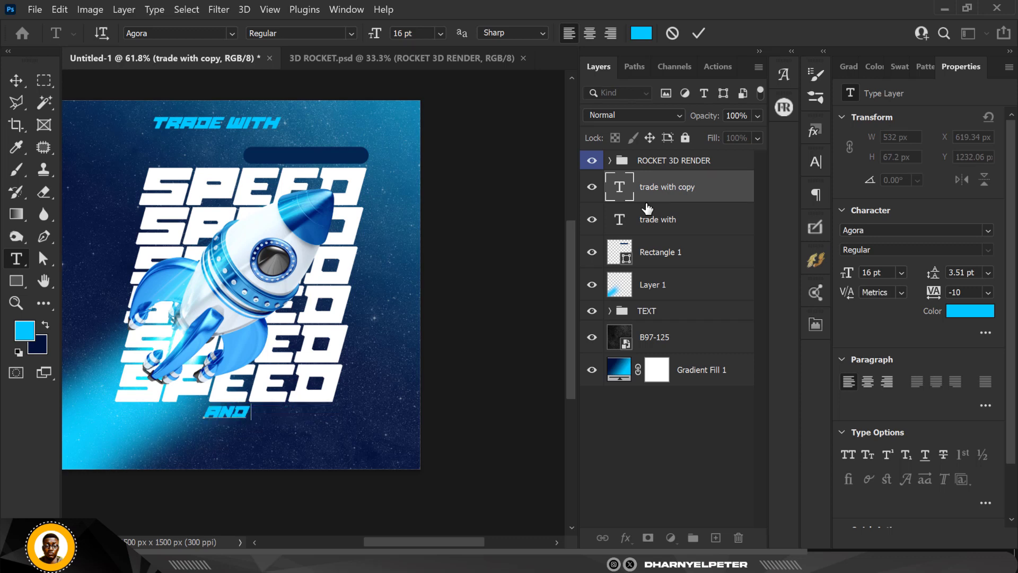
{"action": "type", "text": " ease"}
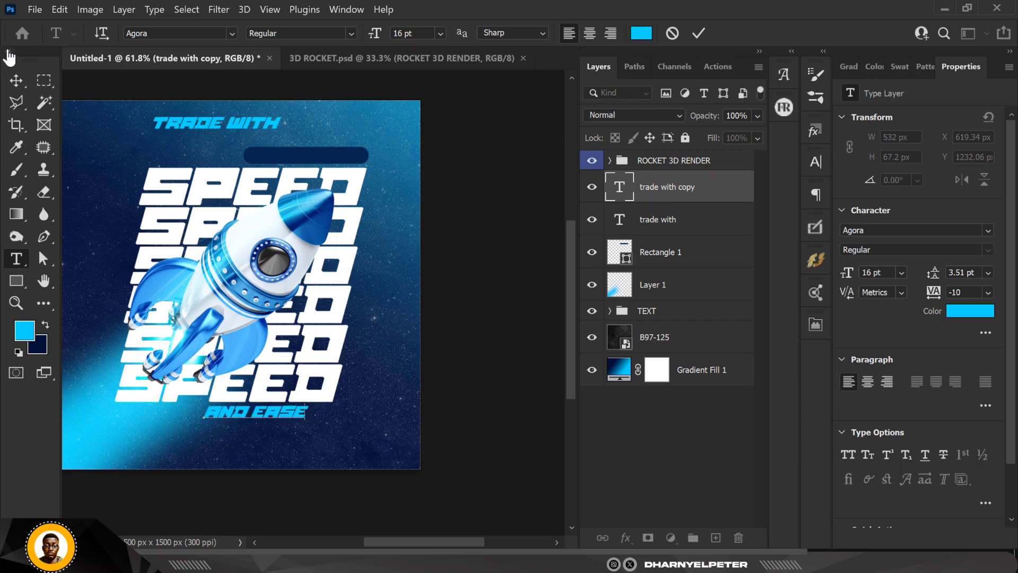
{"action": "left_click", "coordinate": [16, 81]}
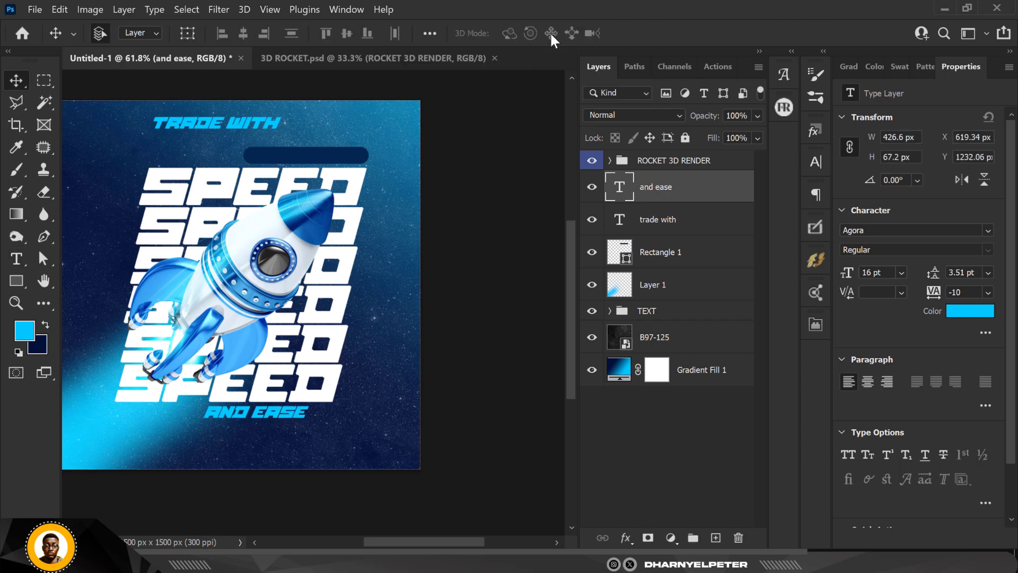
Color the "and ease" text white (ffffff) and shift it right towards the end of the last SPEED line
{"action": "left_click", "coordinate": [971, 311]}
{"action": "type", "text": "ffffff"}
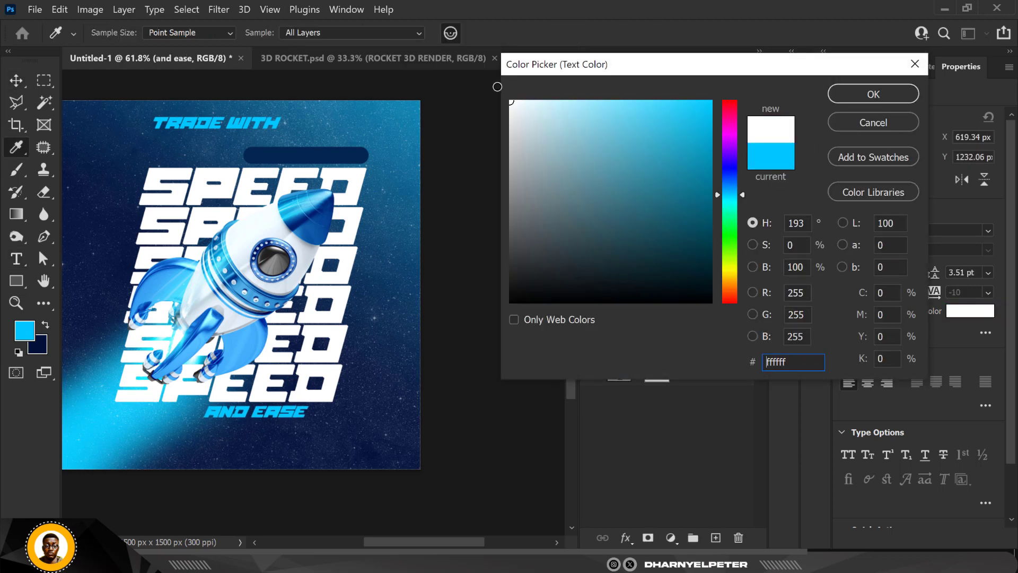
{"action": "left_click", "coordinate": [872, 94]}
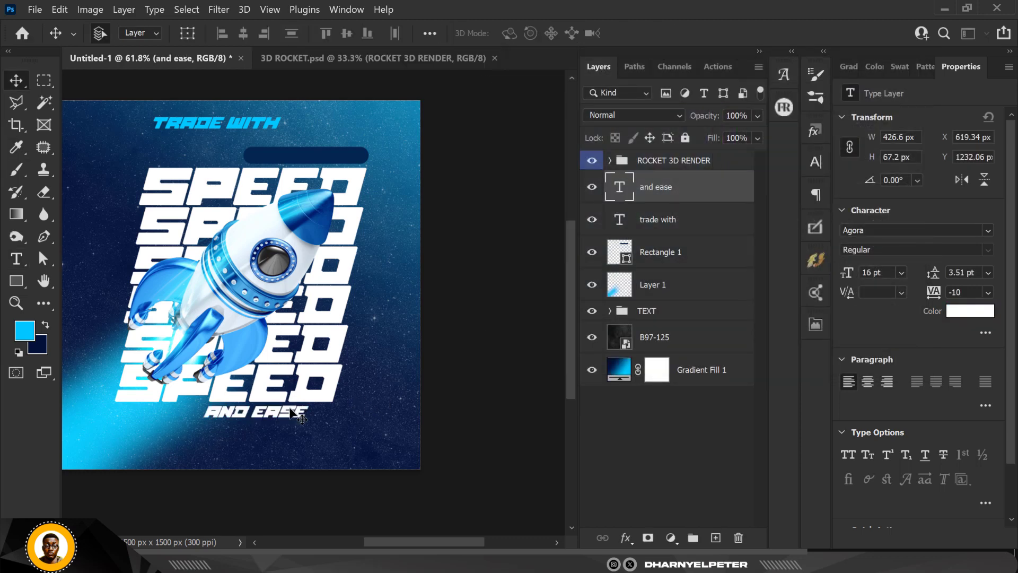
{"action": "left_click_drag", "start_coordinate": [291, 408], "coordinate": [312, 410]}
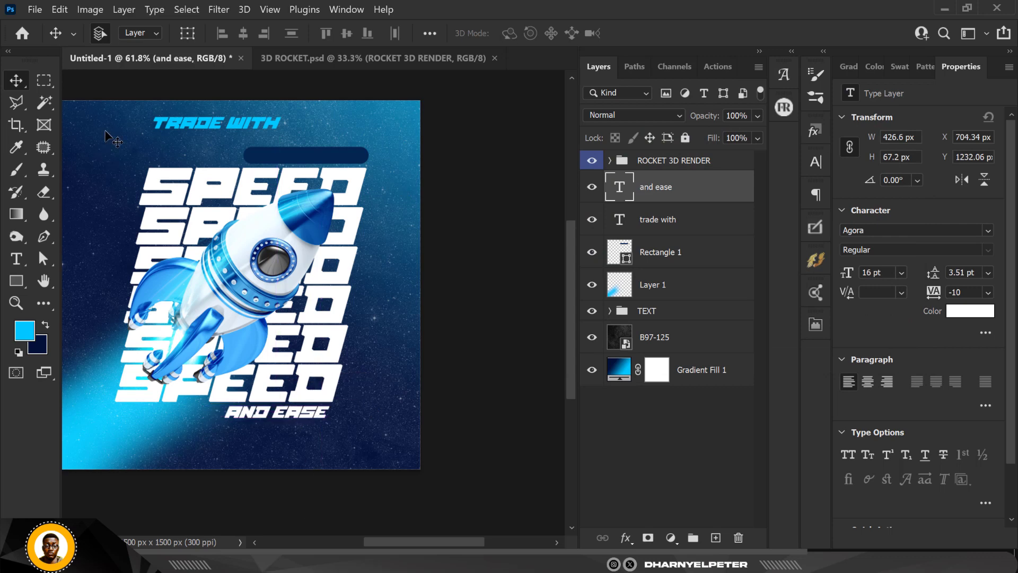
Move the "trade with" text onto the dark rounded bar, reduce it to 11 pt and center it there
{"action": "scroll", "coordinate": [199, 132], "scroll_direction": "up", "scroll_amount": 4}
{"action": "left_click_drag", "start_coordinate": [199, 113], "coordinate": [382, 180]}
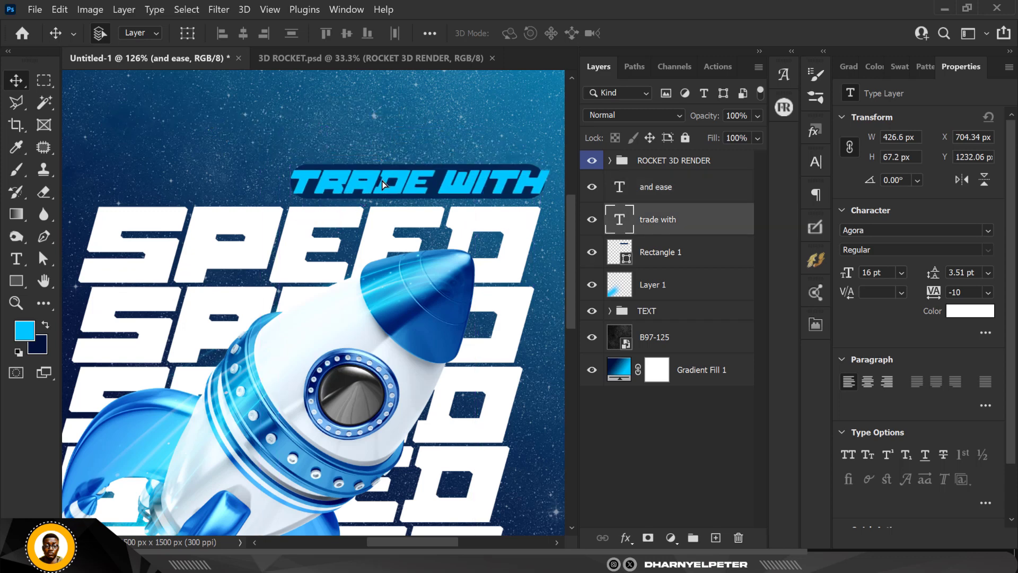
{"action": "left_click", "coordinate": [902, 272]}
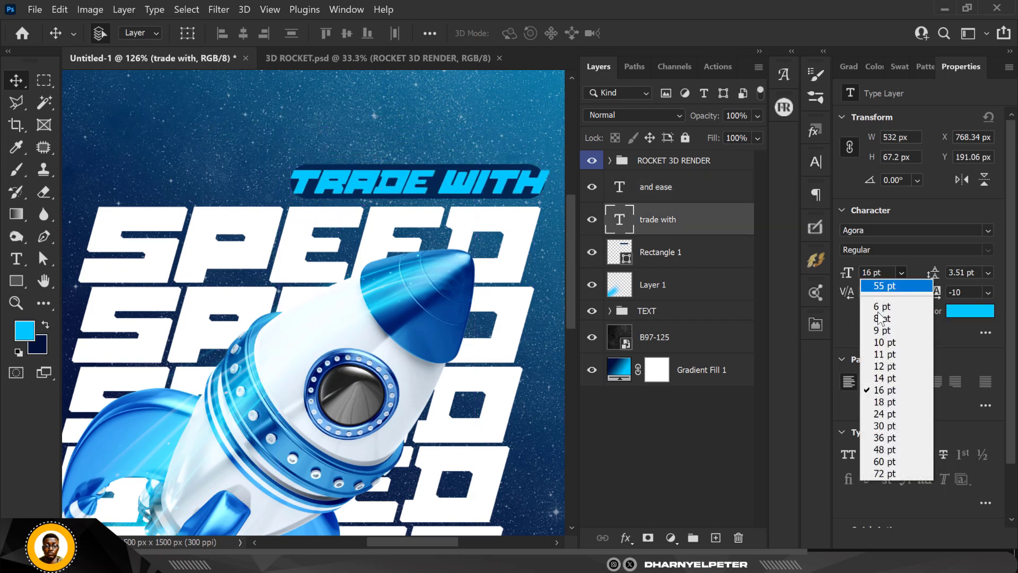
{"action": "left_click", "coordinate": [881, 354]}
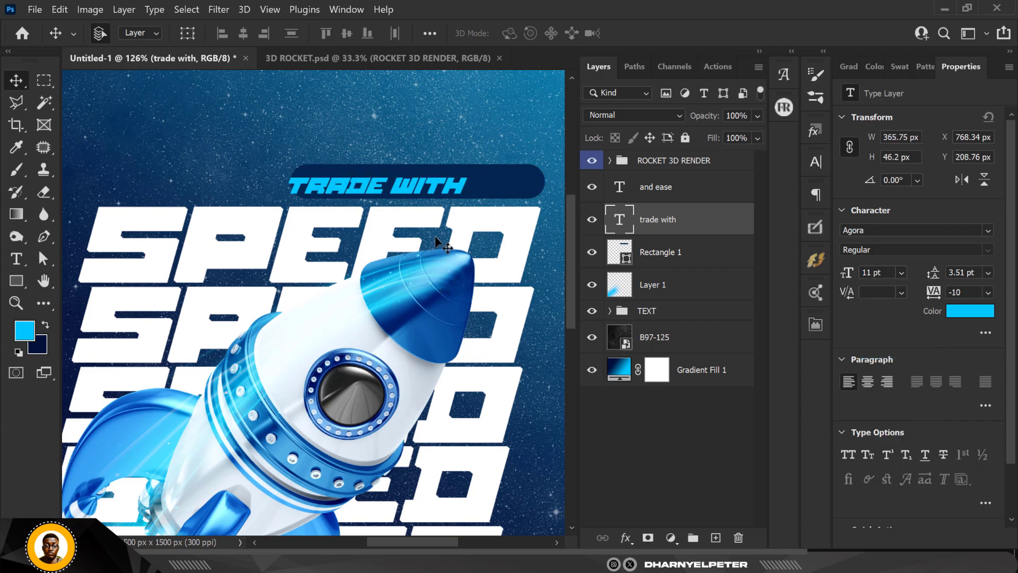
{"action": "left_click_drag", "start_coordinate": [406, 190], "coordinate": [446, 189]}
Scale the "trade with" text to 108% and nudge it slightly right inside the rounded bar
{"action": "scroll", "coordinate": [481, 192], "scroll_direction": "up", "scroll_amount": 2}
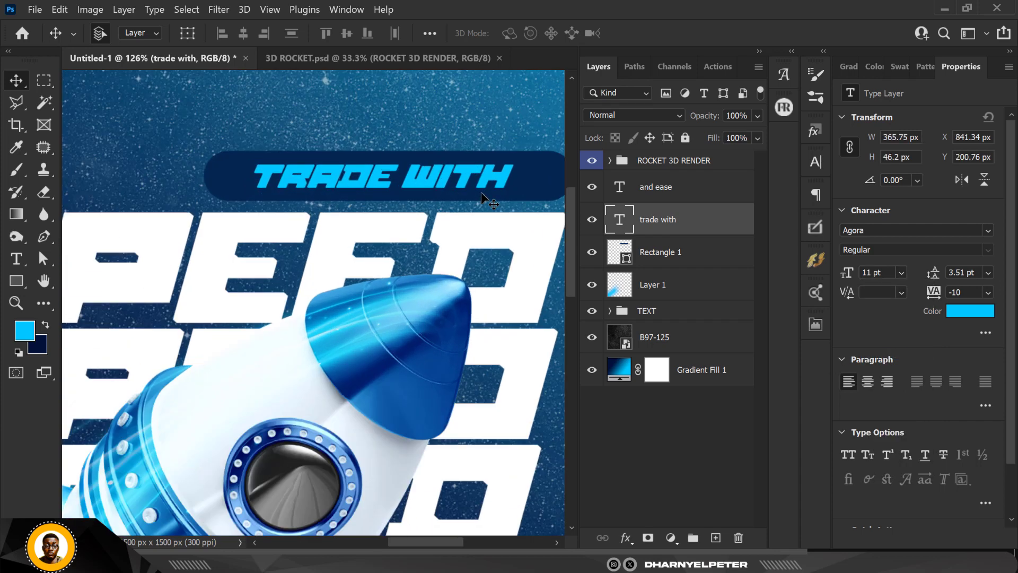
{"action": "key", "text": "ctrl+t"}
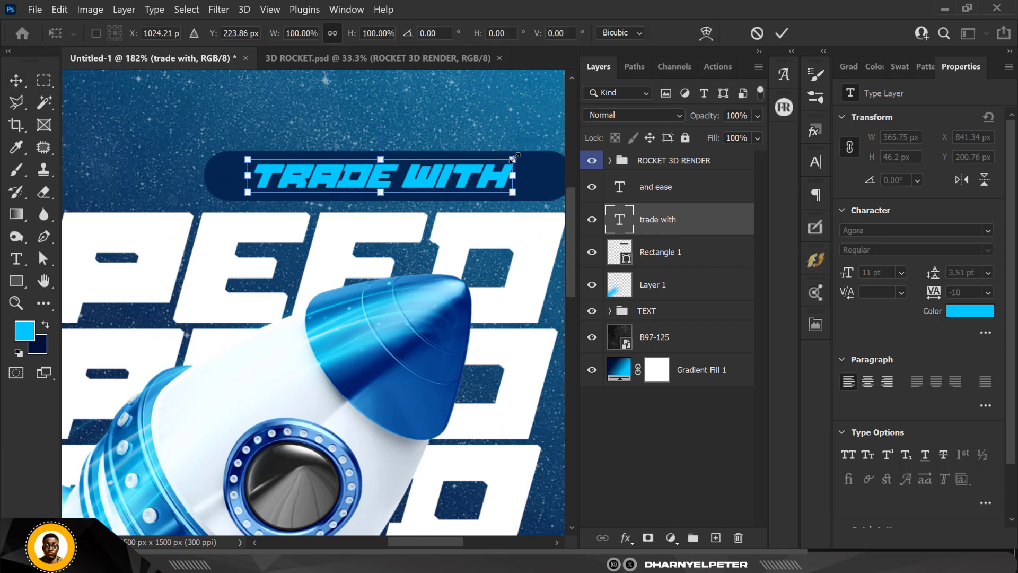
{"action": "left_click_drag", "start_coordinate": [513, 157], "coordinate": [527, 155]}
{"action": "key", "text": "Return"}
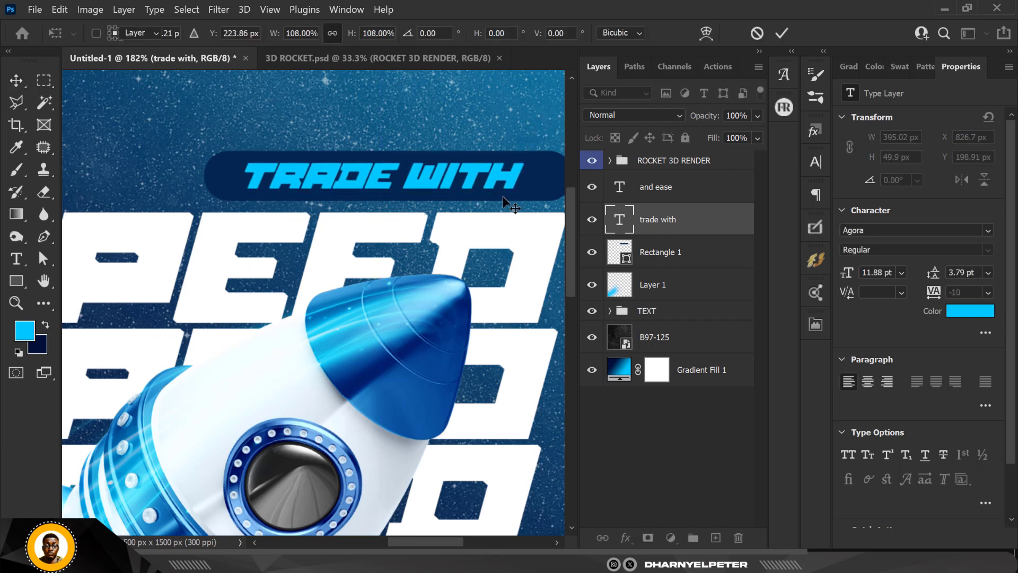
{"action": "left_click_drag", "start_coordinate": [504, 202], "coordinate": [510, 201]}
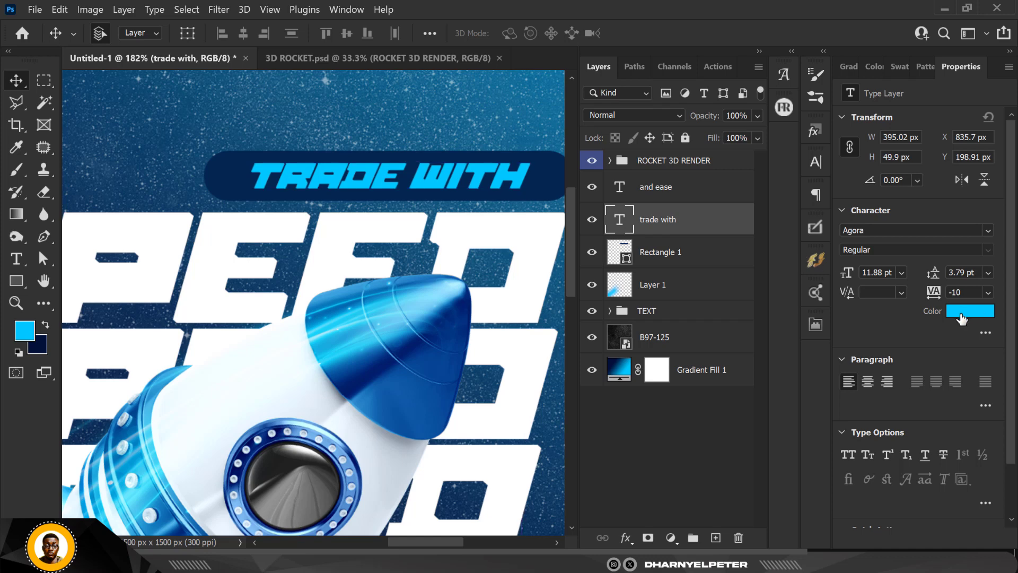
Change the "trade with" text color to white
{"action": "left_click", "coordinate": [961, 319]}
{"action": "left_click_drag", "start_coordinate": [586, 148], "coordinate": [494, 92]}
{"action": "left_click", "coordinate": [879, 91]}
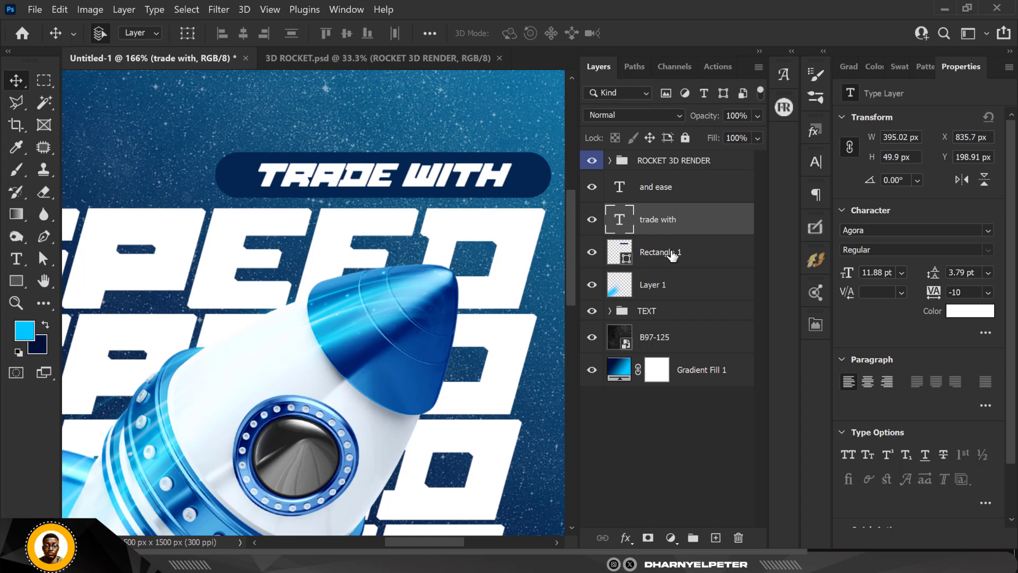
Add a new empty layer directly above Rectangle 1 and clip it to that rounded bar
{"action": "left_click", "coordinate": [640, 252]}
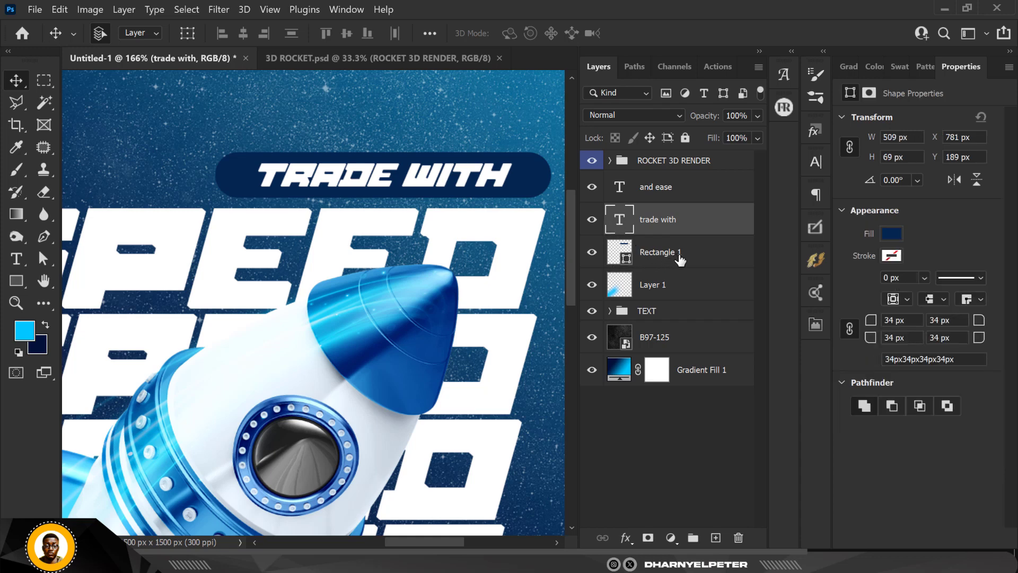
{"action": "left_click", "coordinate": [594, 254]}
{"action": "left_click", "coordinate": [594, 254]}
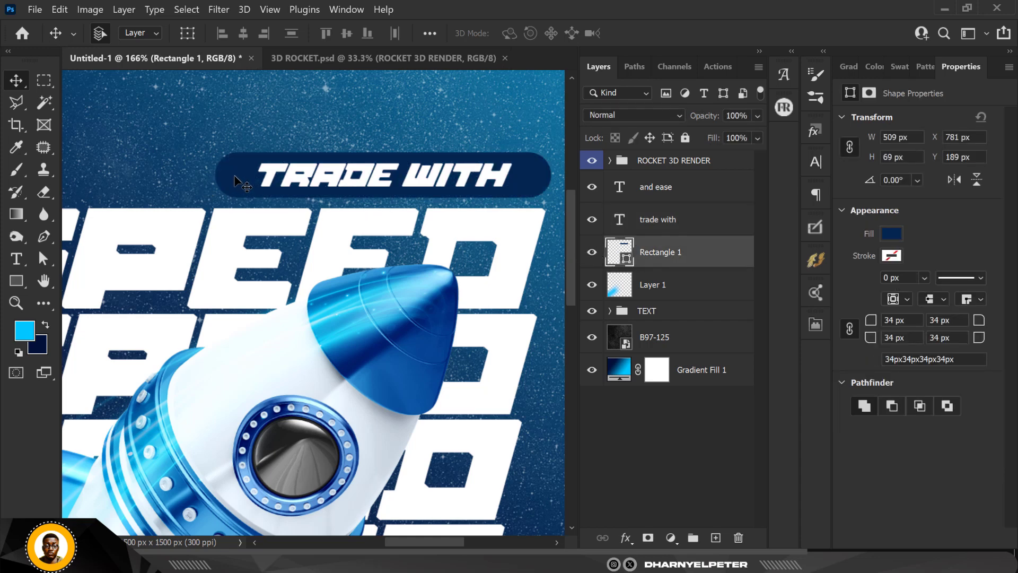
{"action": "left_click", "coordinate": [717, 539]}
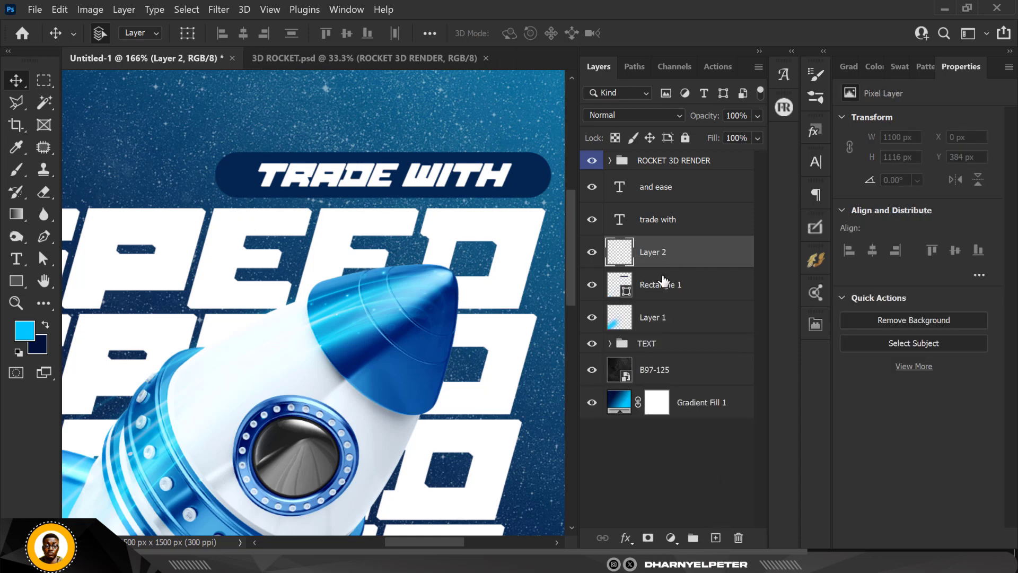
{"action": "right_click", "coordinate": [721, 262]}
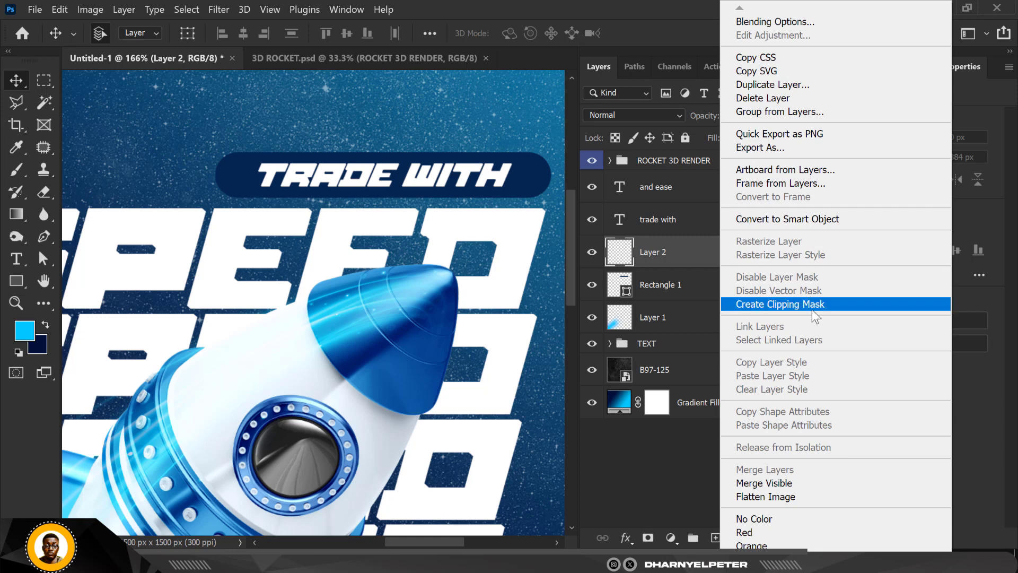
{"action": "left_click", "coordinate": [814, 313]}
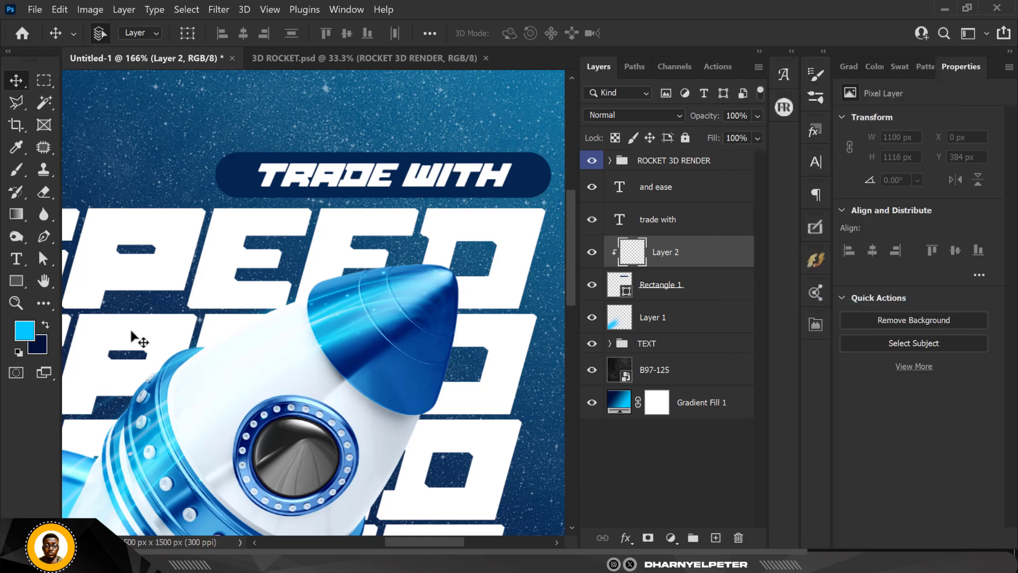
Set up a soft round brush with 0% hardness and a size of 175 px
{"action": "left_click", "coordinate": [15, 170]}
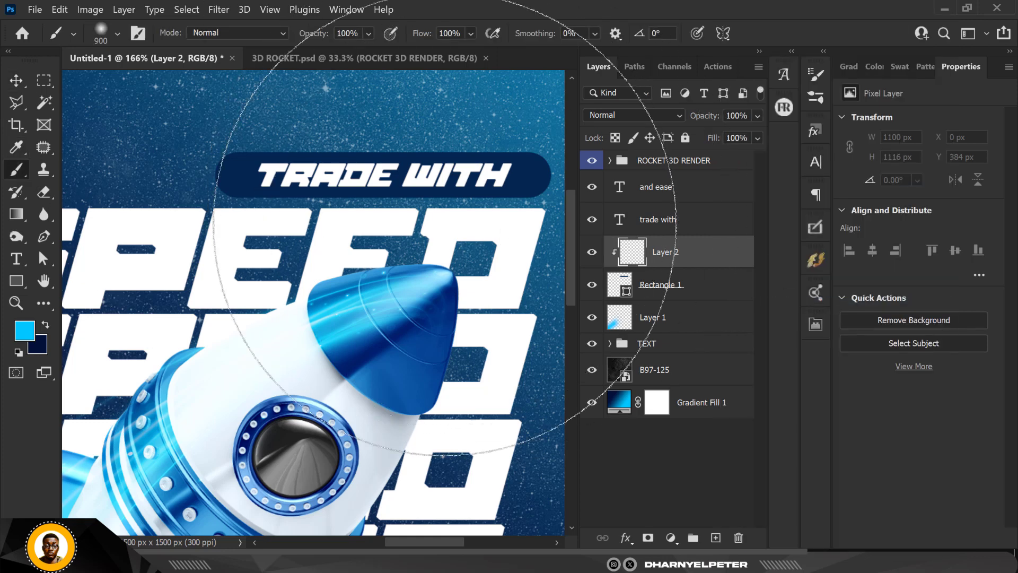
{"action": "key", "text": "bracketleft"}
{"action": "key", "text": "bracketleft"}
{"action": "key", "text": "bracketleft"}
{"action": "key", "text": "bracketleft"}
{"action": "key", "text": "bracketleft"}
{"action": "key", "text": "bracketleft"}
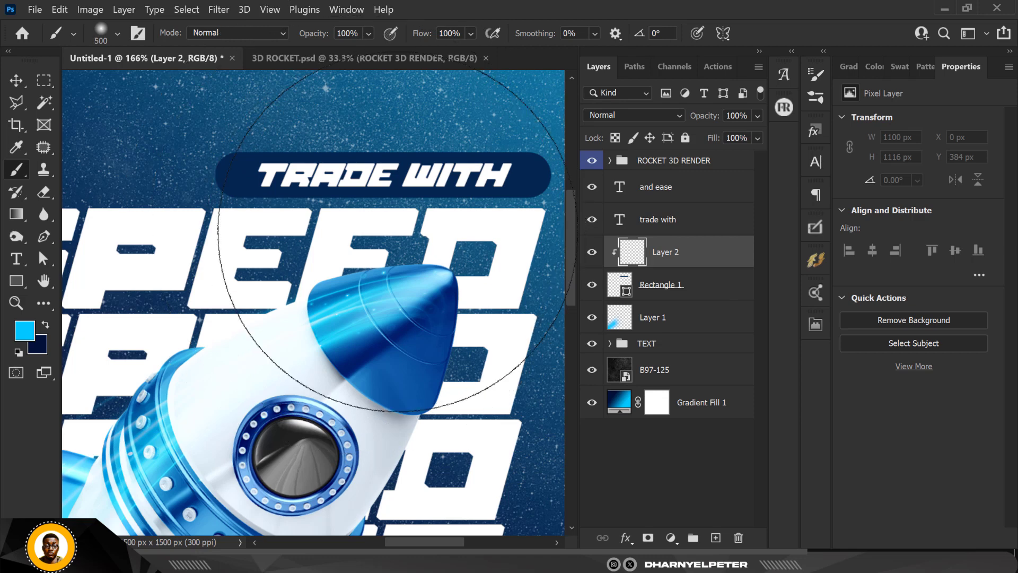
{"action": "left_click", "coordinate": [117, 34]}
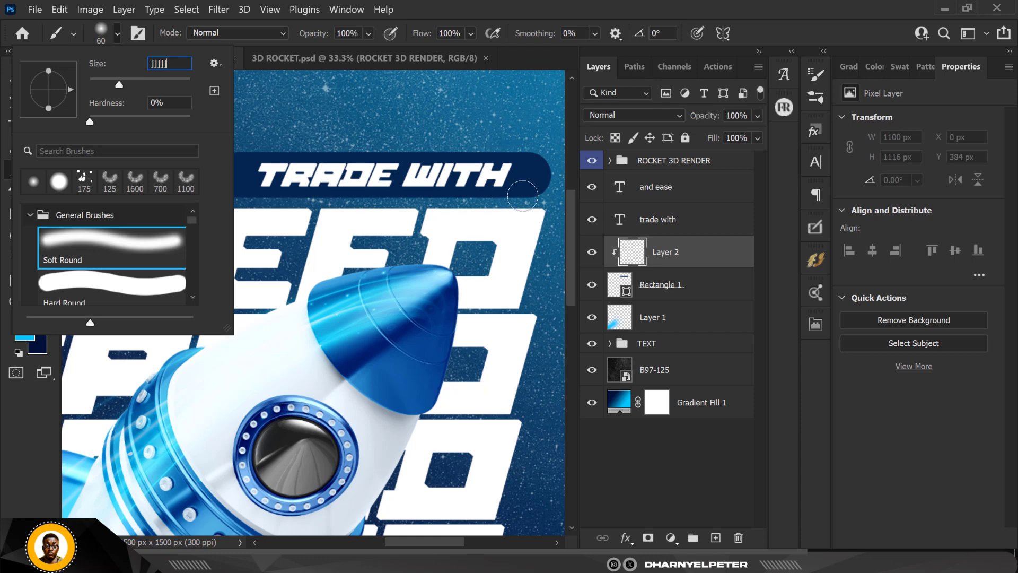
{"action": "left_click", "coordinate": [688, 262]}
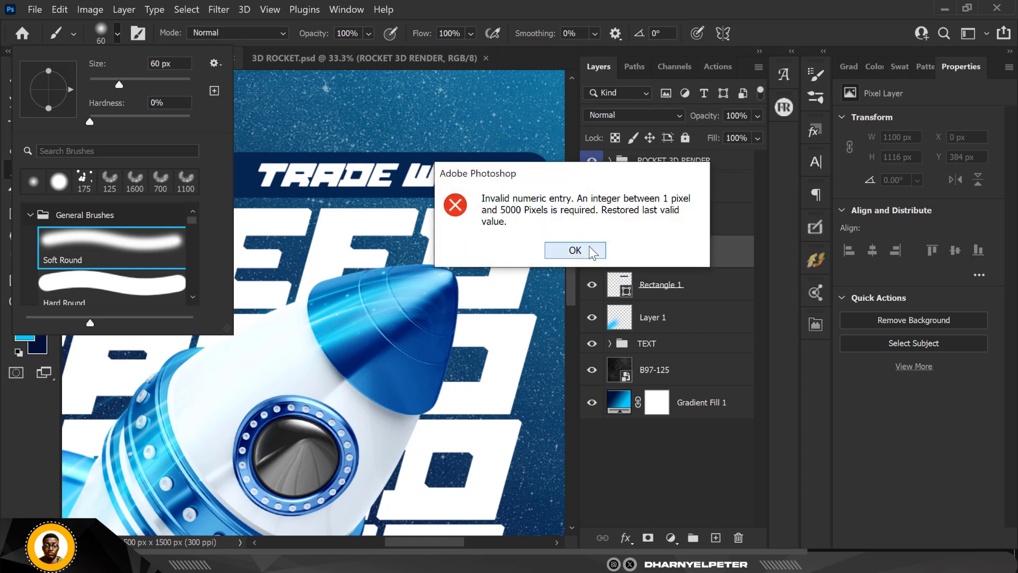
{"action": "key", "text": "Return"}
{"action": "key", "text": "bracketright"}
{"action": "key", "text": "bracketright"}
{"action": "key", "text": "bracketright"}
{"action": "key", "text": "bracketright"}
{"action": "key", "text": "bracketright"}
{"action": "key", "text": "bracketright"}
{"action": "key", "text": "bracketright"}
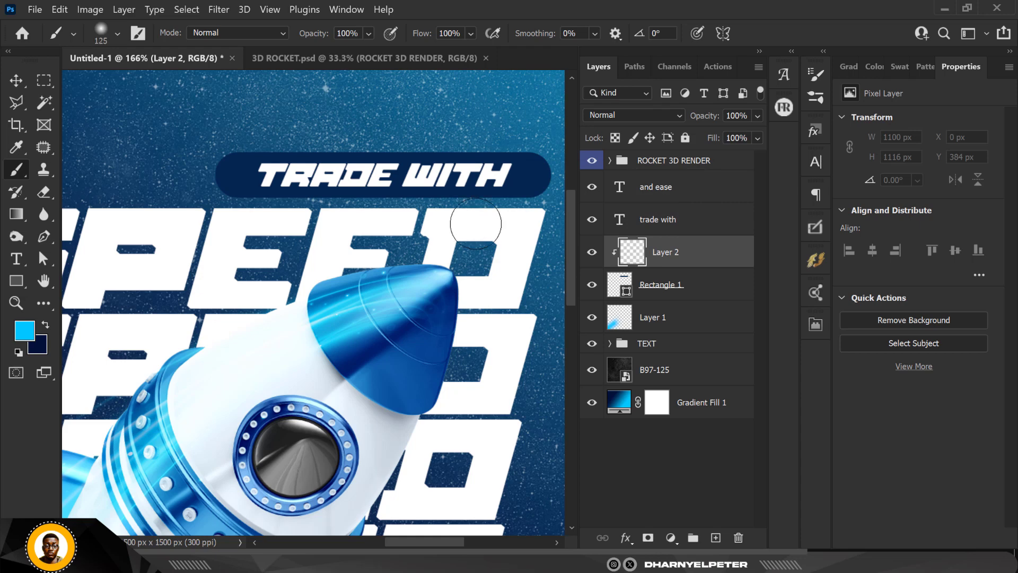
Brush soft cyan highlights on the clipped layer at the rounded bar's lower right, left end and upper edge
{"action": "left_click_drag", "start_coordinate": [518, 226], "coordinate": [510, 206]}
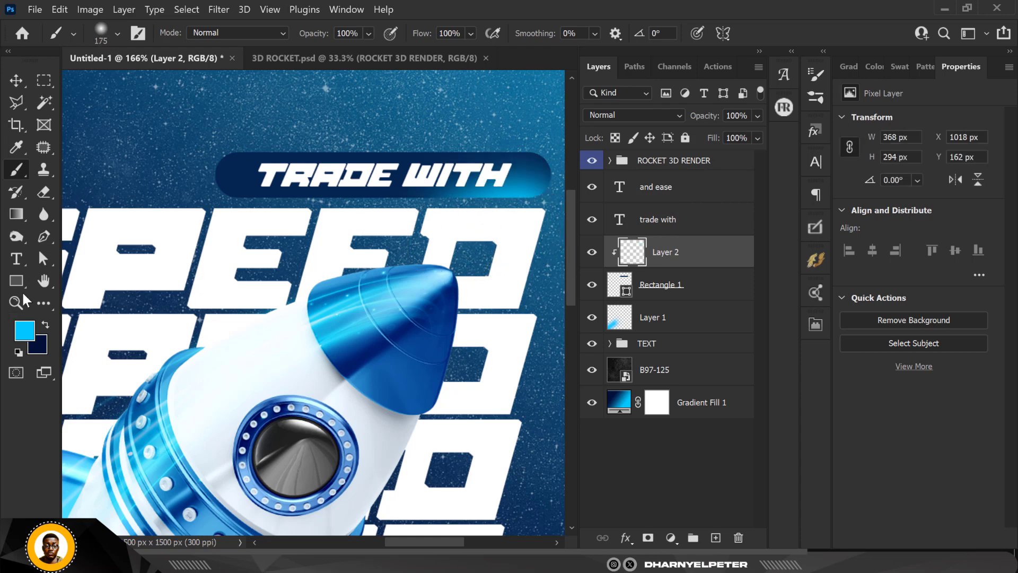
{"action": "left_click_drag", "start_coordinate": [179, 217], "coordinate": [194, 230]}
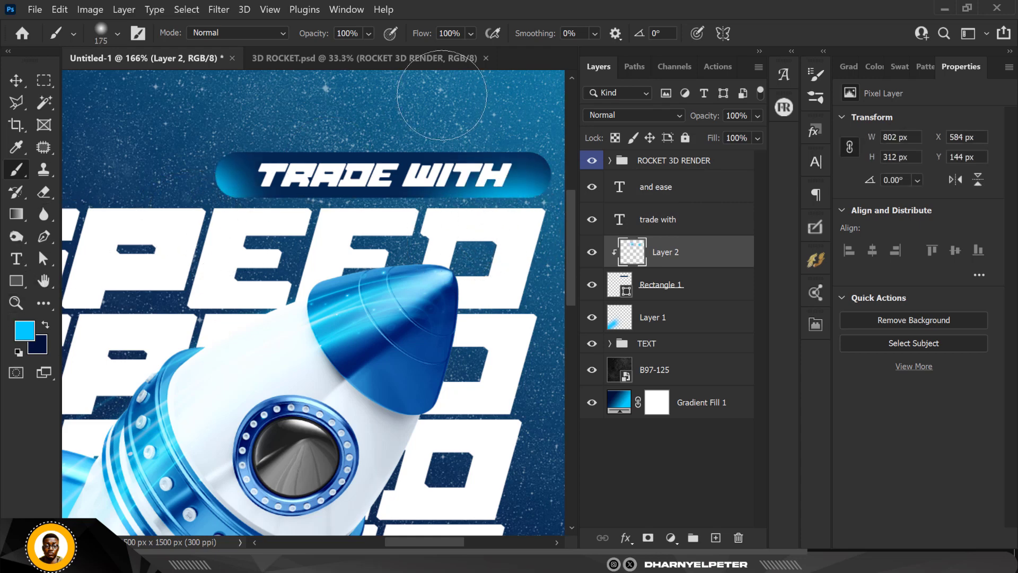
{"action": "mouse_move", "coordinate": [409, 104]}
{"action": "left_mouse_down"}
{"action": "mouse_move", "coordinate": [308, 112]}
{"action": "mouse_move", "coordinate": [429, 106]}
{"action": "left_mouse_up"}
{"action": "scroll", "coordinate": [267, 173], "scroll_direction": "down", "scroll_amount": 5}
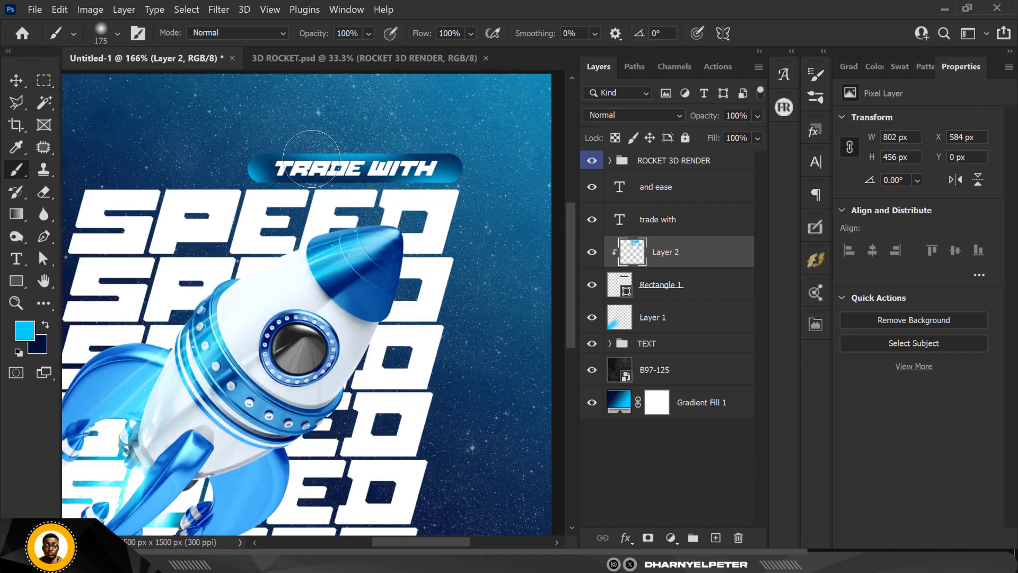
Add a layer clipped to Rectangle 1 and draw an ellipse about 690 × 155 px overlapping the rounded bar's upper half
{"action": "scroll", "coordinate": [338, 194], "scroll_direction": "up", "scroll_amount": 4}
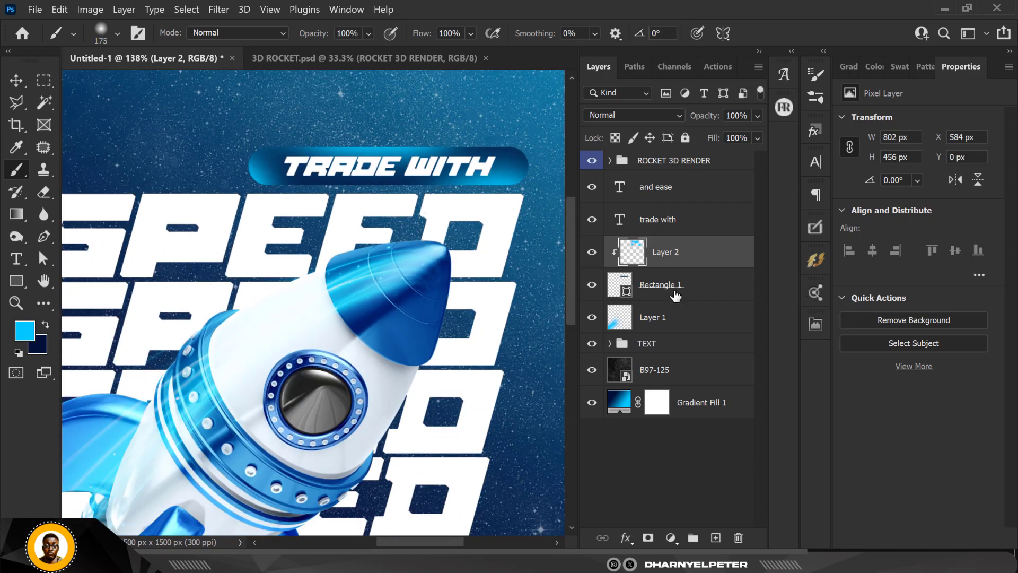
{"action": "left_click", "coordinate": [705, 285]}
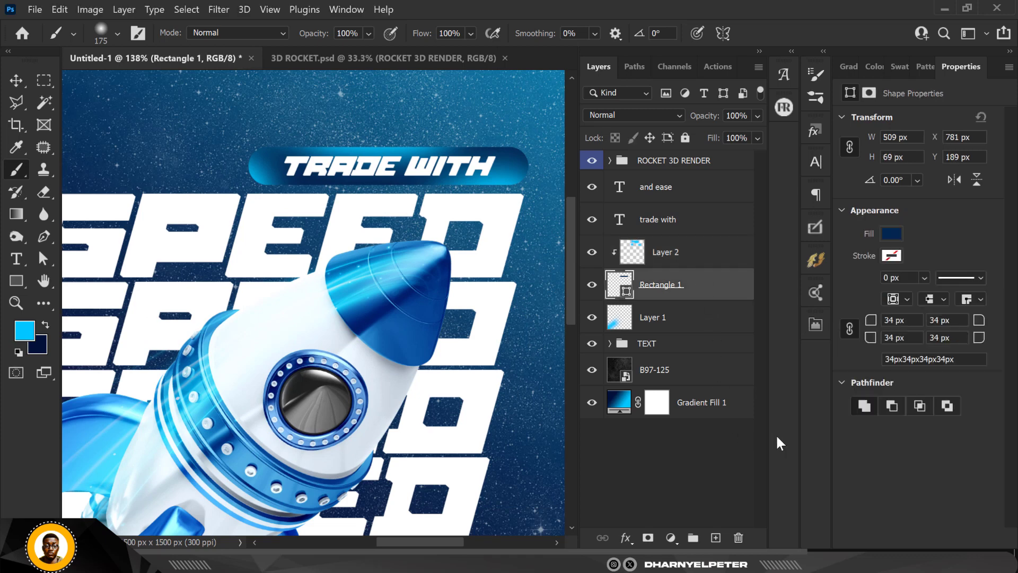
{"action": "left_click", "coordinate": [715, 537]}
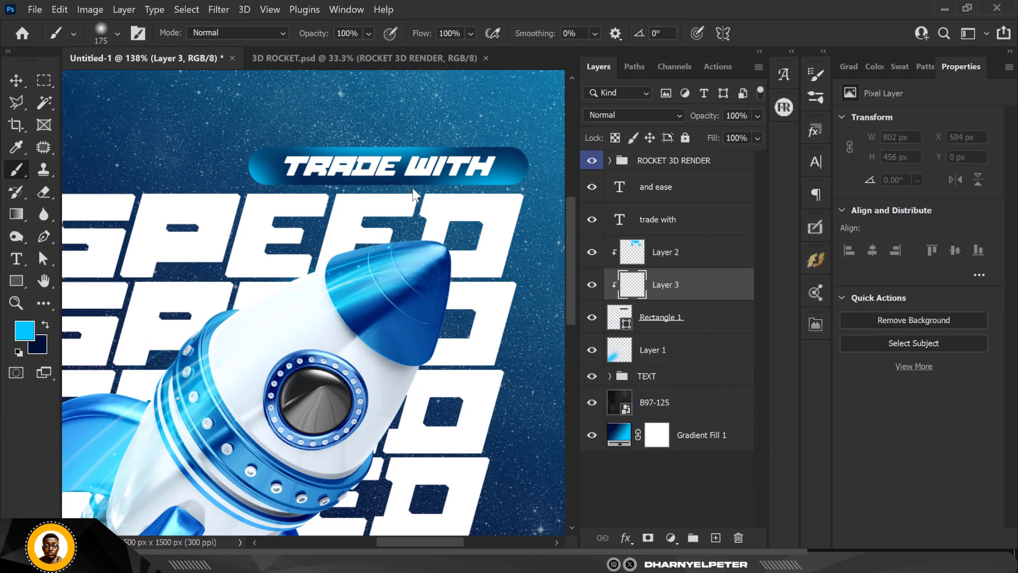
{"action": "left_click", "coordinate": [22, 282]}
{"action": "right_click", "coordinate": [21, 281]}
{"action": "left_click", "coordinate": [69, 296]}
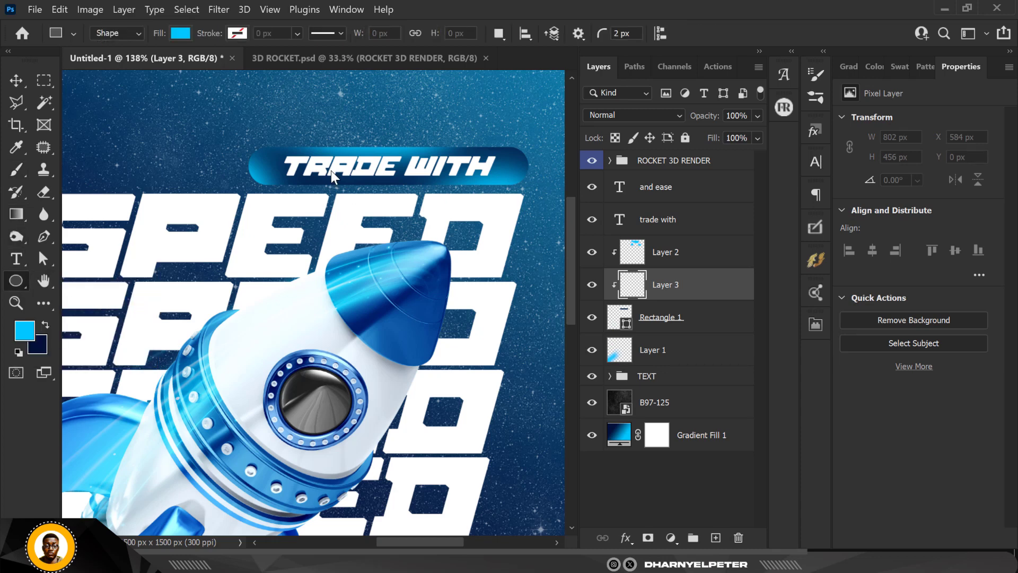
{"action": "scroll", "coordinate": [230, 114], "scroll_direction": "down", "scroll_amount": 1}
{"action": "left_click_drag", "start_coordinate": [214, 94], "coordinate": [527, 164]}
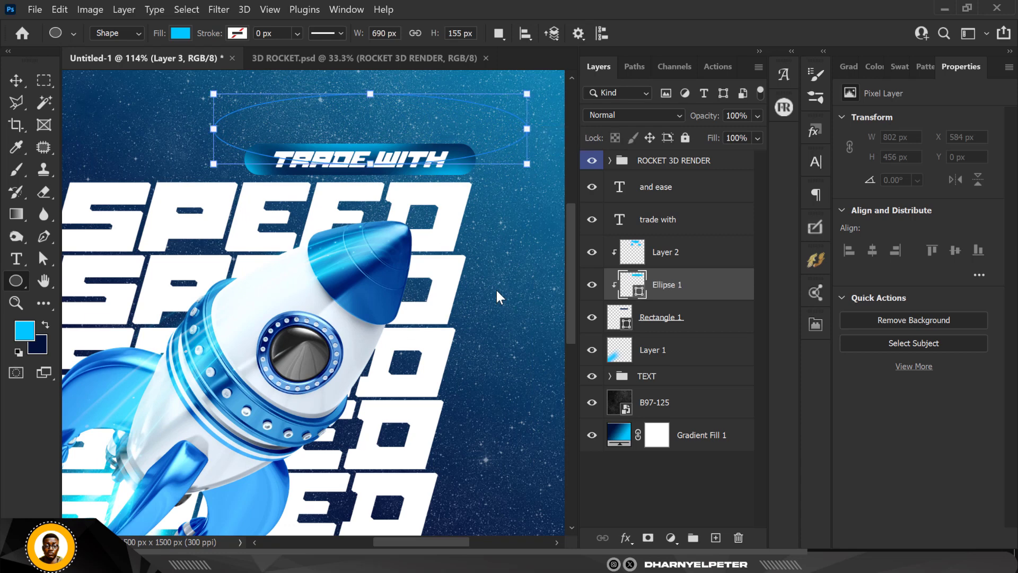
Change the clipped ellipse's fill color to white (ffffff)
{"action": "double_click", "coordinate": [638, 293]}
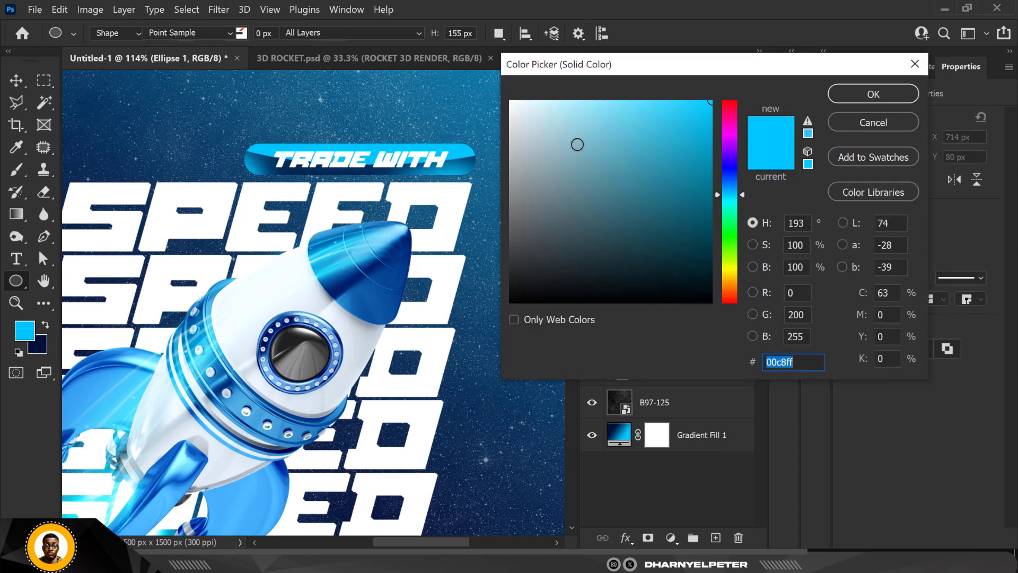
{"action": "mouse_move", "coordinate": [577, 143]}
{"action": "left_mouse_down"}
{"action": "mouse_move", "coordinate": [518, 95]}
{"action": "mouse_move", "coordinate": [490, 90]}
{"action": "left_mouse_up"}
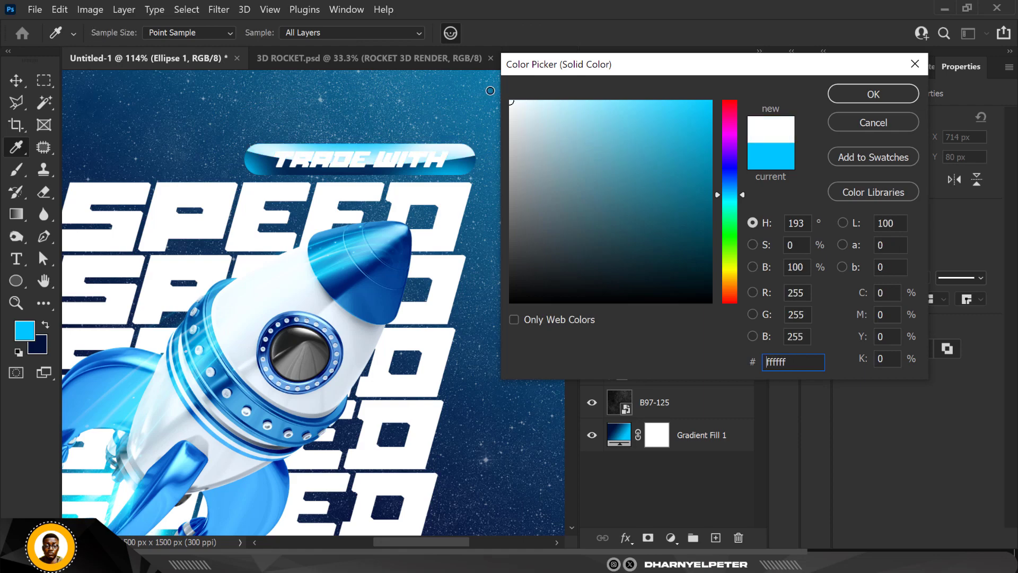
{"action": "left_click", "coordinate": [873, 94]}
{"action": "scroll", "coordinate": [340, 141], "scroll_direction": "up", "scroll_amount": 2}
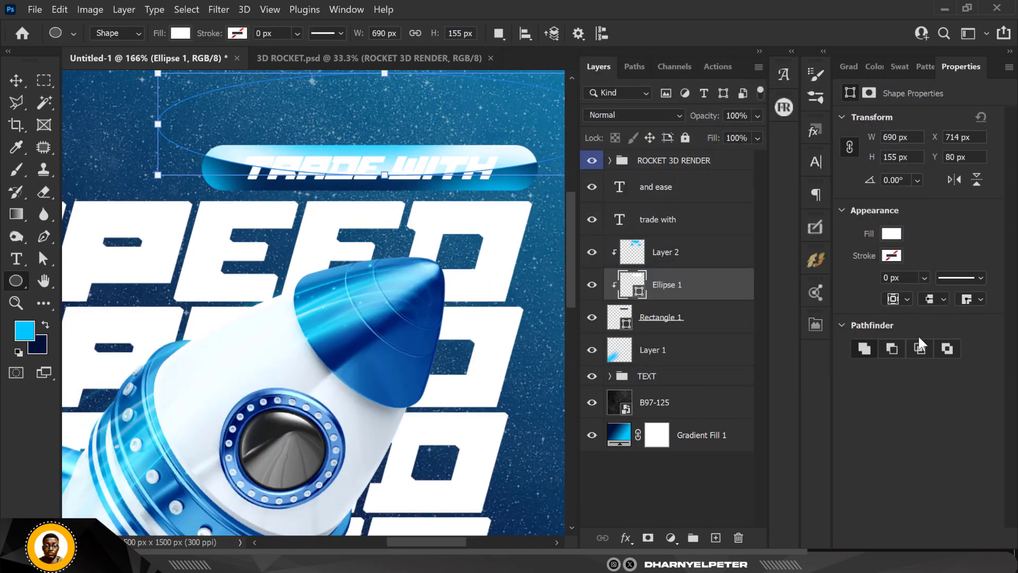
{"action": "left_click", "coordinate": [16, 80]}
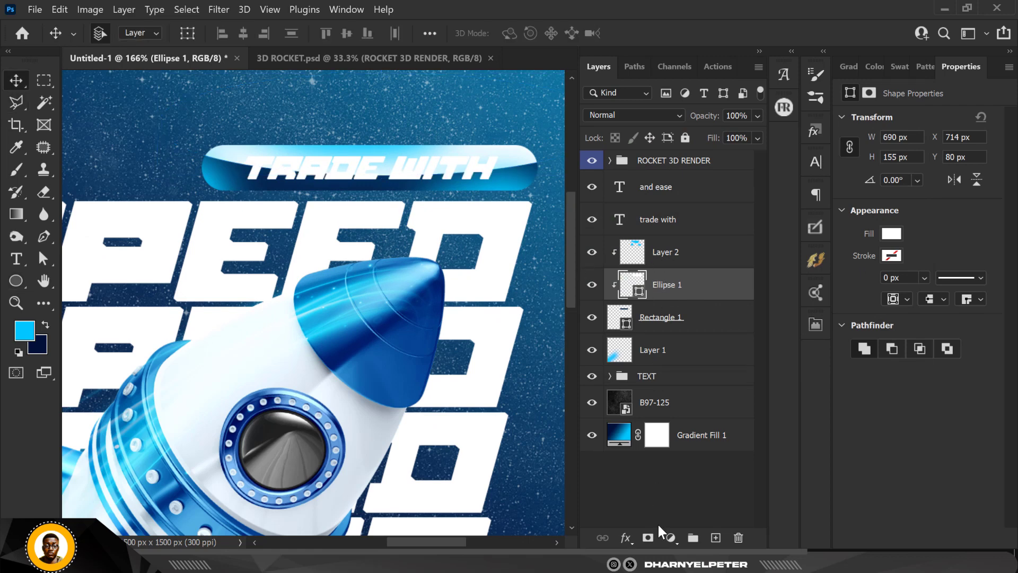
Add a layer mask to the ellipse and paint it black with the soft 175 px brush along the bar's upper edge
{"action": "left_click", "coordinate": [649, 538]}
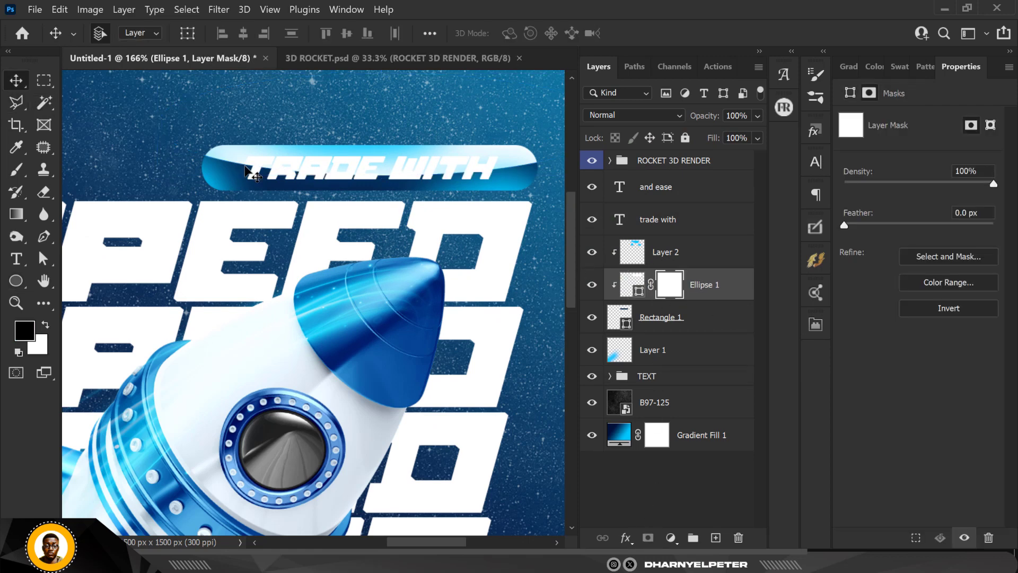
{"action": "key", "text": "b"}
{"action": "scroll", "coordinate": [196, 122], "scroll_direction": "up", "scroll_amount": 2}
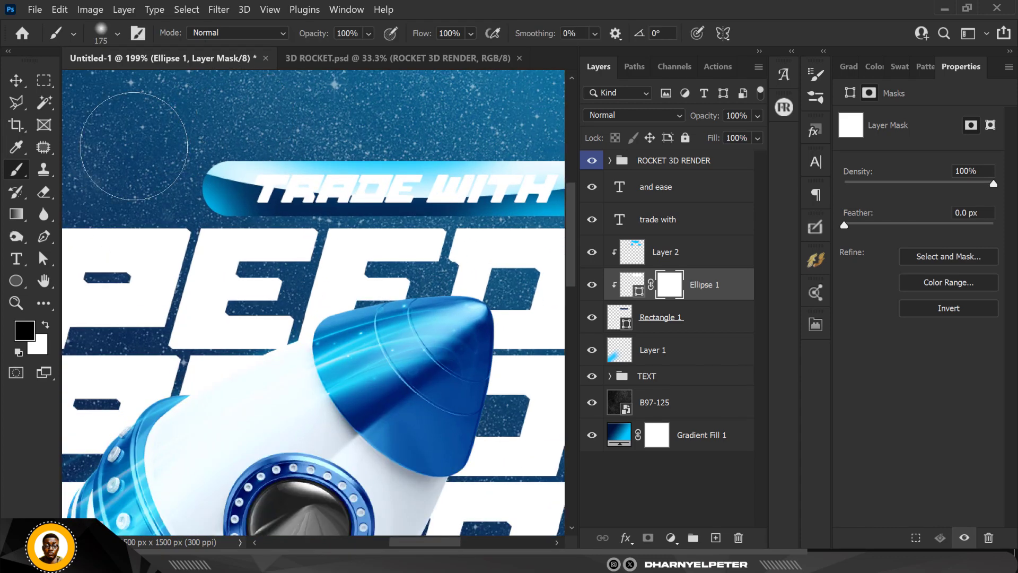
{"action": "scroll", "coordinate": [134, 146], "scroll_direction": "down", "scroll_amount": 3}
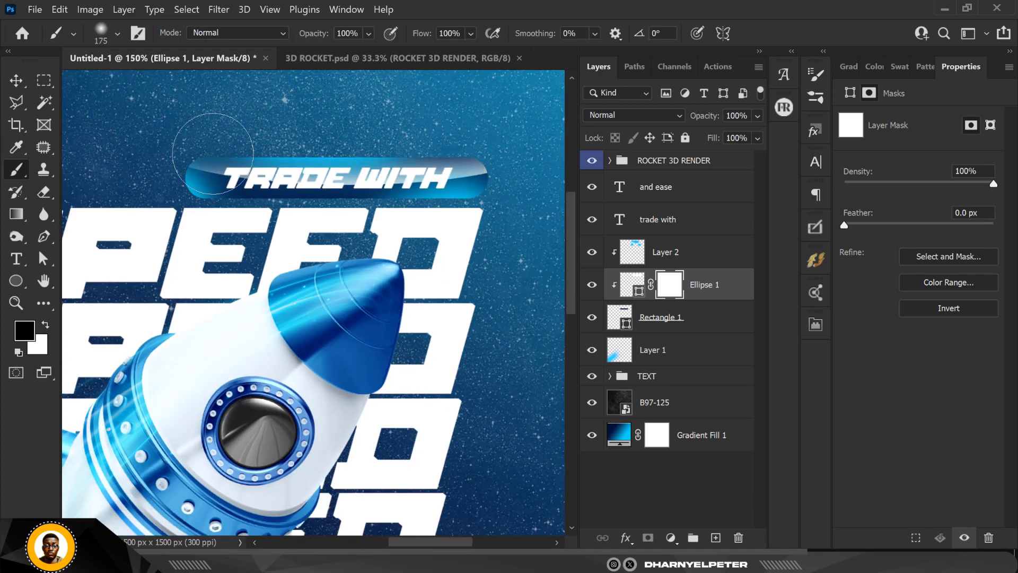
{"action": "left_click_drag", "start_coordinate": [213, 154], "coordinate": [297, 155]}
{"action": "scroll", "coordinate": [265, 212], "scroll_direction": "down", "scroll_amount": 4}
{"action": "scroll", "coordinate": [265, 212], "scroll_direction": "up", "scroll_amount": 5}
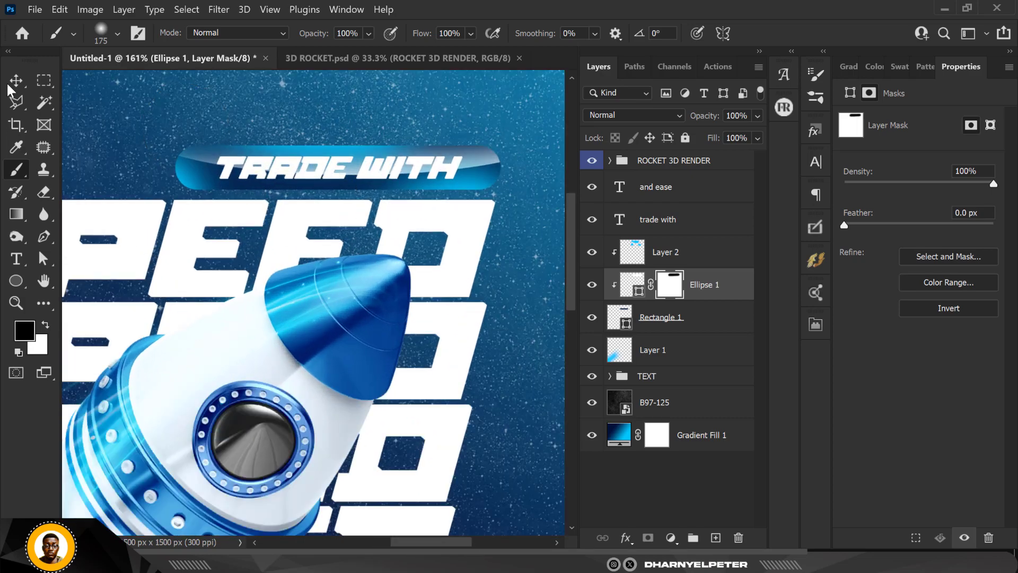
Add a Drop Shadow layer style to the "trade with" text layer, keeping the text in view beside the settings
{"action": "left_click", "coordinate": [13, 82]}
{"action": "left_click", "coordinate": [733, 229]}
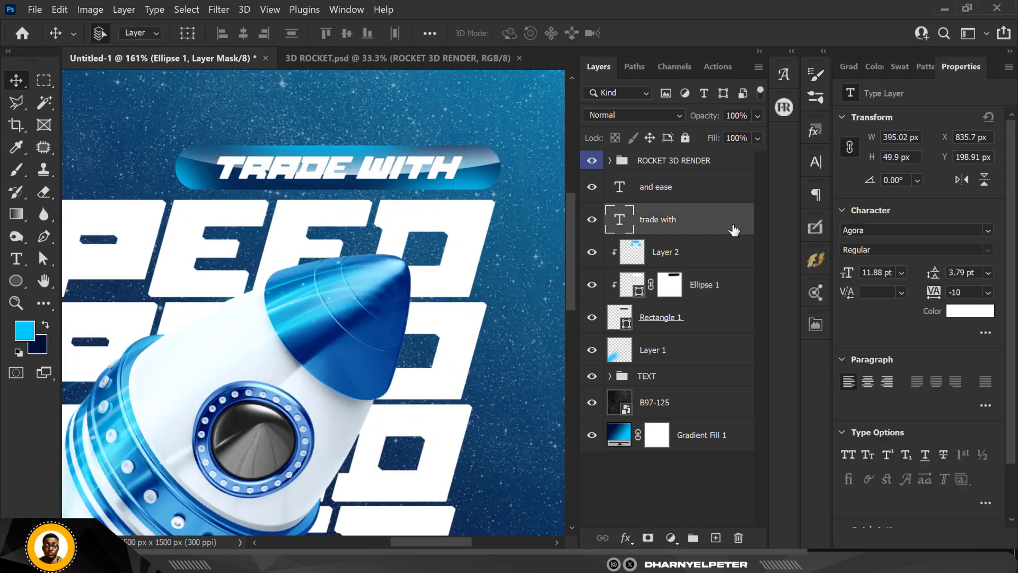
{"action": "left_click", "coordinate": [592, 220]}
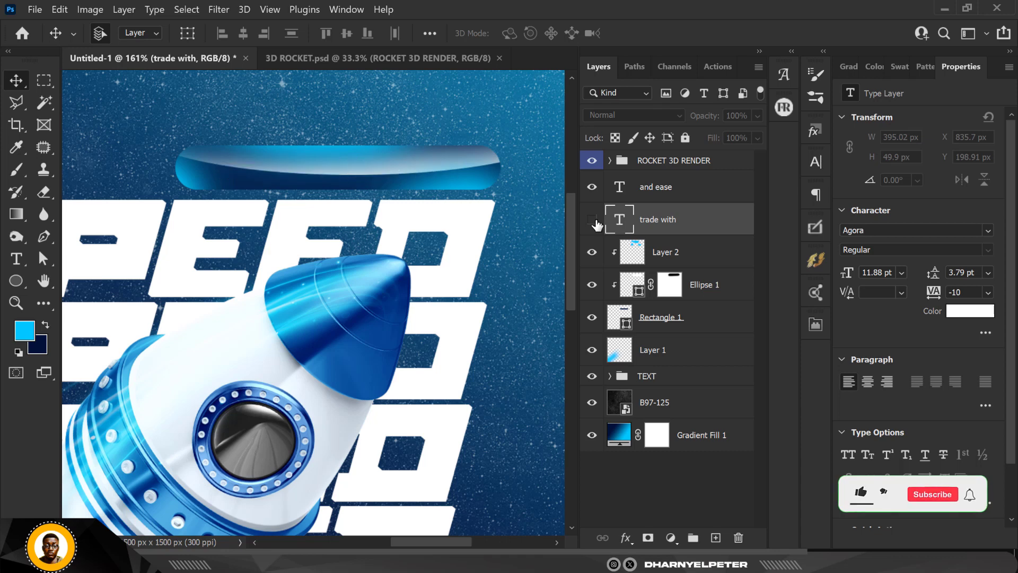
{"action": "left_click", "coordinate": [594, 222]}
{"action": "right_click", "coordinate": [714, 222]}
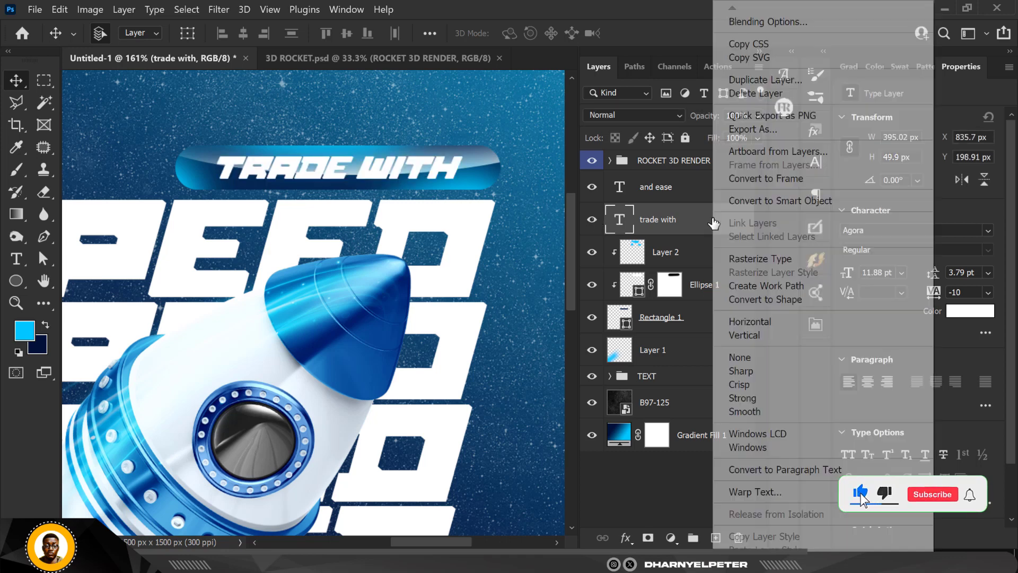
{"action": "left_click", "coordinate": [743, 22]}
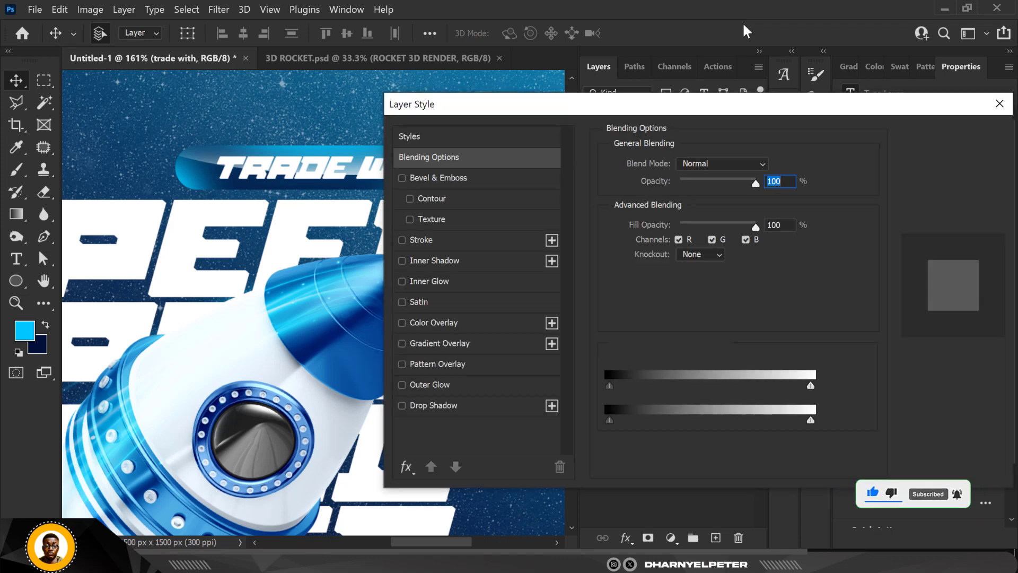
{"action": "left_click", "coordinate": [434, 402]}
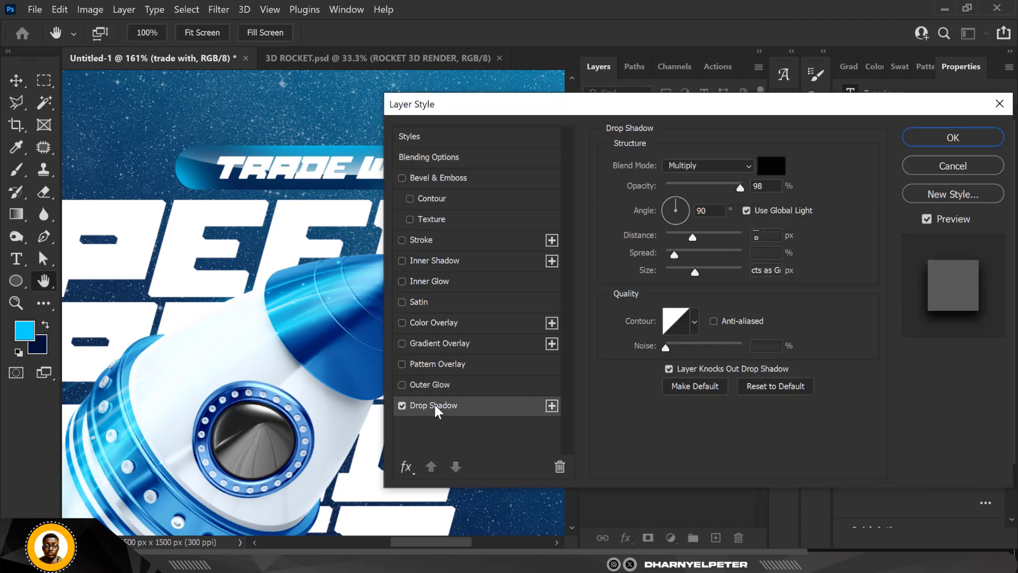
{"action": "left_click_drag", "start_coordinate": [535, 112], "coordinate": [666, 42]}
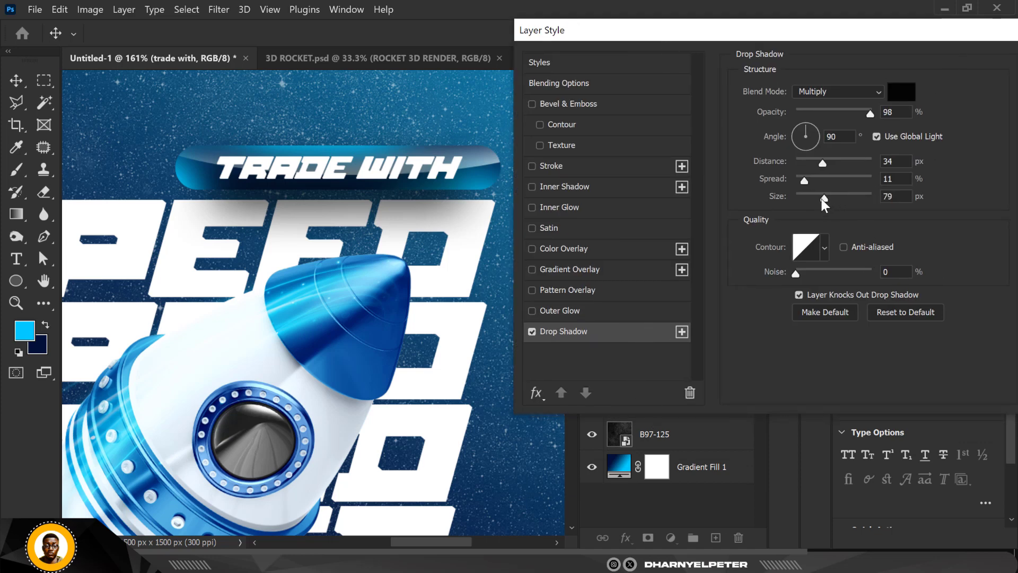
Set the text's drop shadow to size 10 px, distance 7 px, angle 23° and opacity 41%, and apply it
{"action": "left_click_drag", "start_coordinate": [824, 203], "coordinate": [804, 200]}
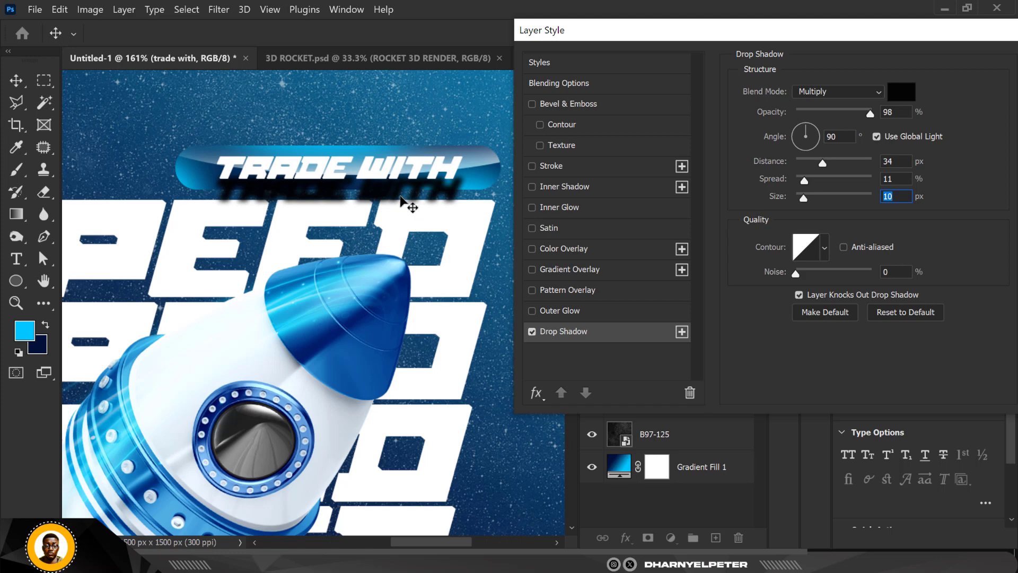
{"action": "left_click_drag", "start_coordinate": [401, 197], "coordinate": [393, 177]}
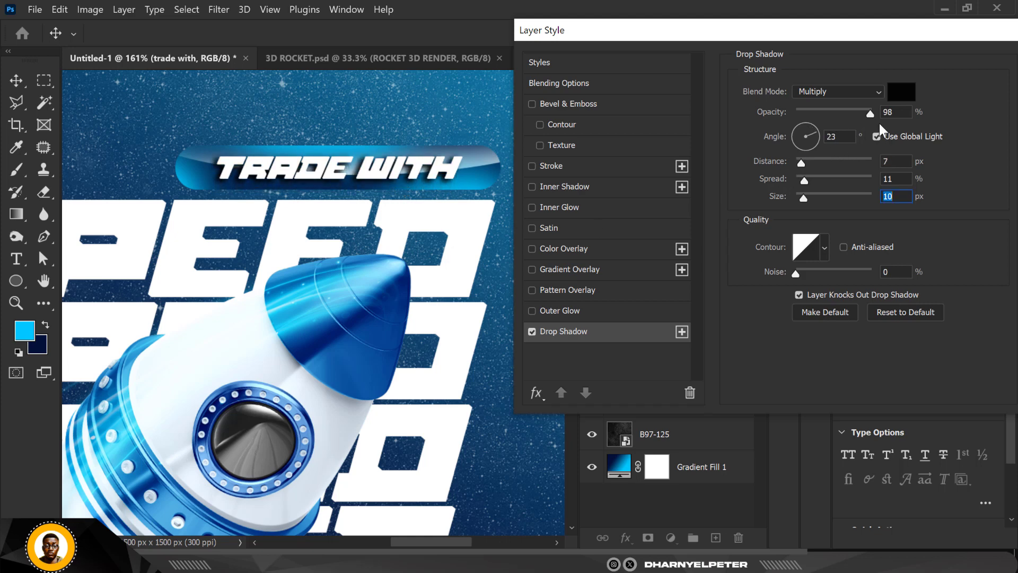
{"action": "left_click_drag", "start_coordinate": [871, 115], "coordinate": [826, 116]}
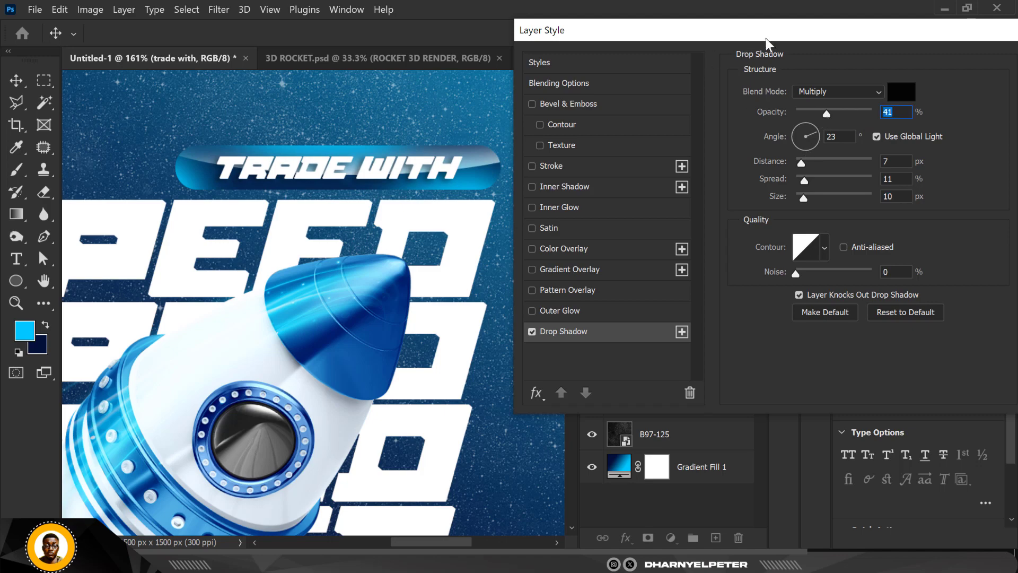
{"action": "left_click_drag", "start_coordinate": [766, 39], "coordinate": [558, 37]}
{"action": "left_click", "coordinate": [870, 65]}
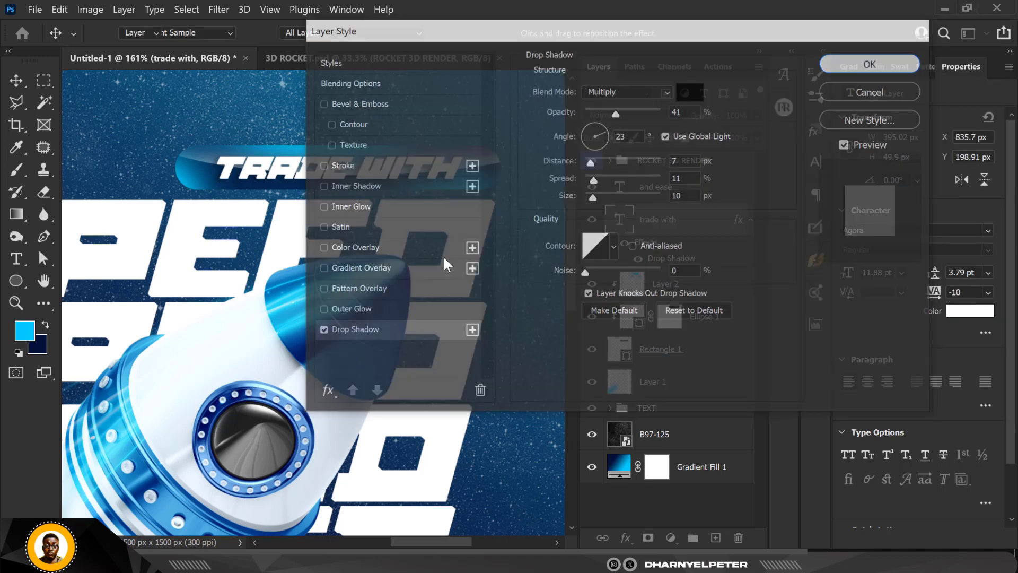
Place the 10433138-transformed coin image from the TRADE WITH EASE folder into the design
{"action": "scroll", "coordinate": [436, 209], "scroll_direction": "down", "scroll_amount": 5}
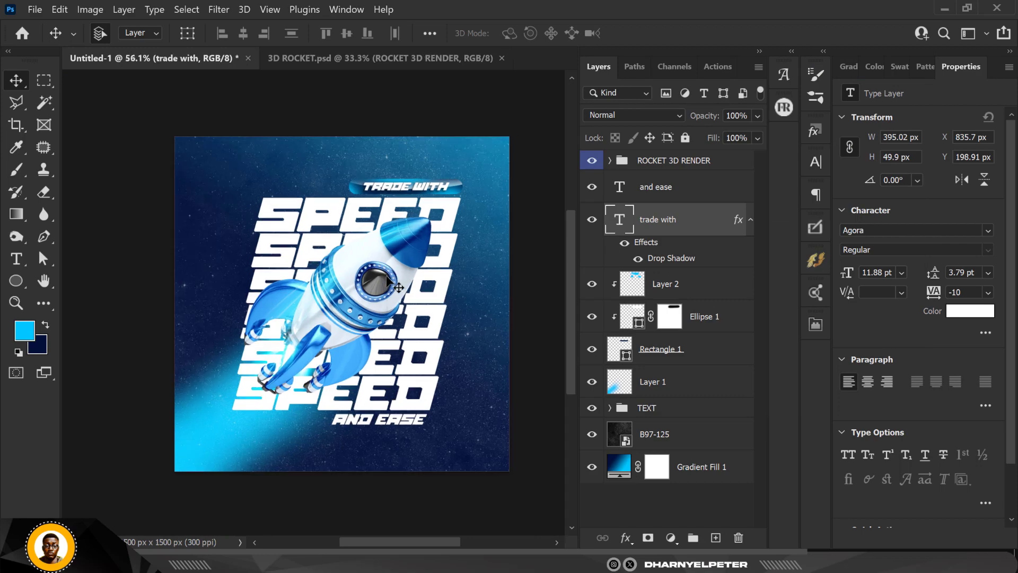
{"action": "scroll", "coordinate": [439, 154], "scroll_direction": "up", "scroll_amount": 7}
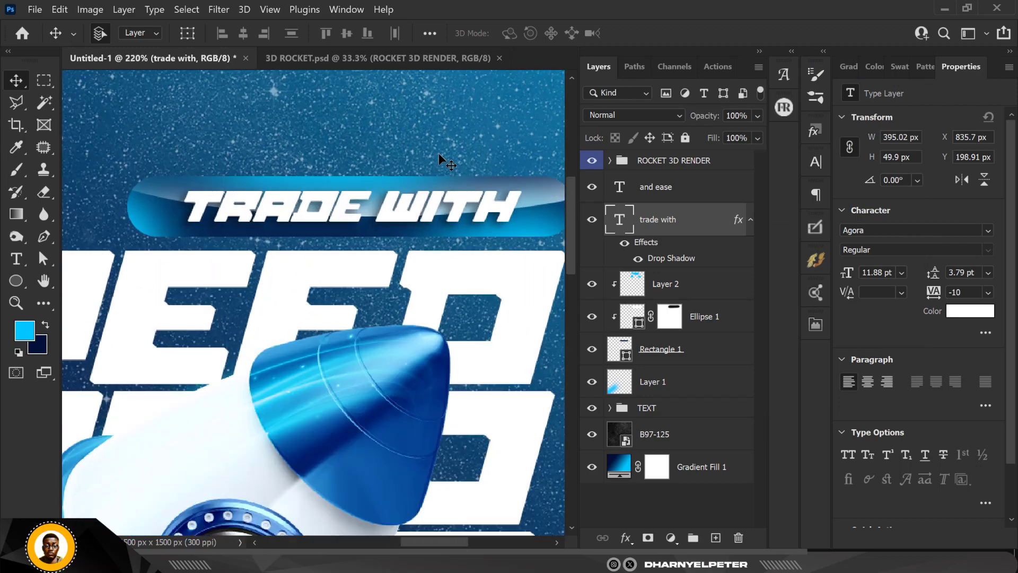
{"action": "scroll", "coordinate": [440, 154], "scroll_direction": "down", "scroll_amount": 7}
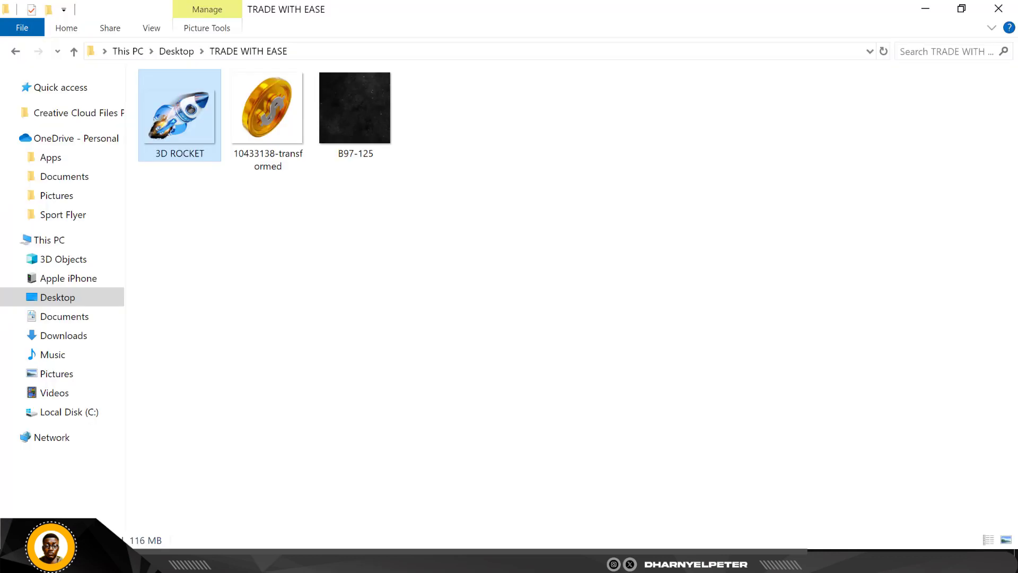
{"action": "left_click", "coordinate": [279, 126]}
{"action": "left_click_drag", "start_coordinate": [271, 113], "coordinate": [246, 119]}
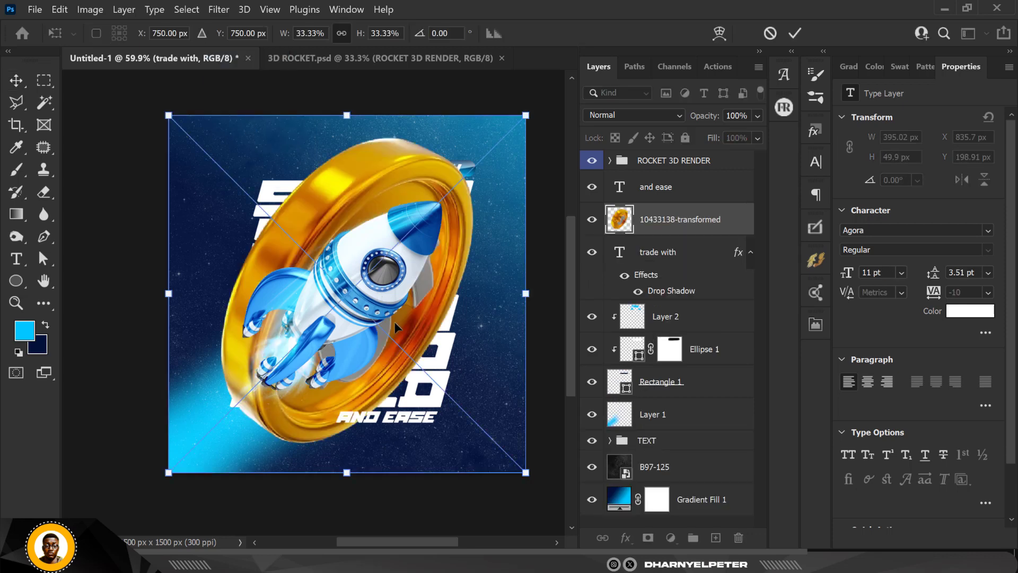
Scale the coin to about 462 × 560 px, place it partly off the canvas's upper-left corner and move its layer above ROCKET 3D RENDER
{"action": "left_click_drag", "start_coordinate": [323, 226], "coordinate": [205, 118]}
{"action": "left_click_drag", "start_coordinate": [349, 263], "coordinate": [247, 164]}
{"action": "left_click_drag", "start_coordinate": [201, 139], "coordinate": [215, 192]}
{"action": "key", "text": "Return"}
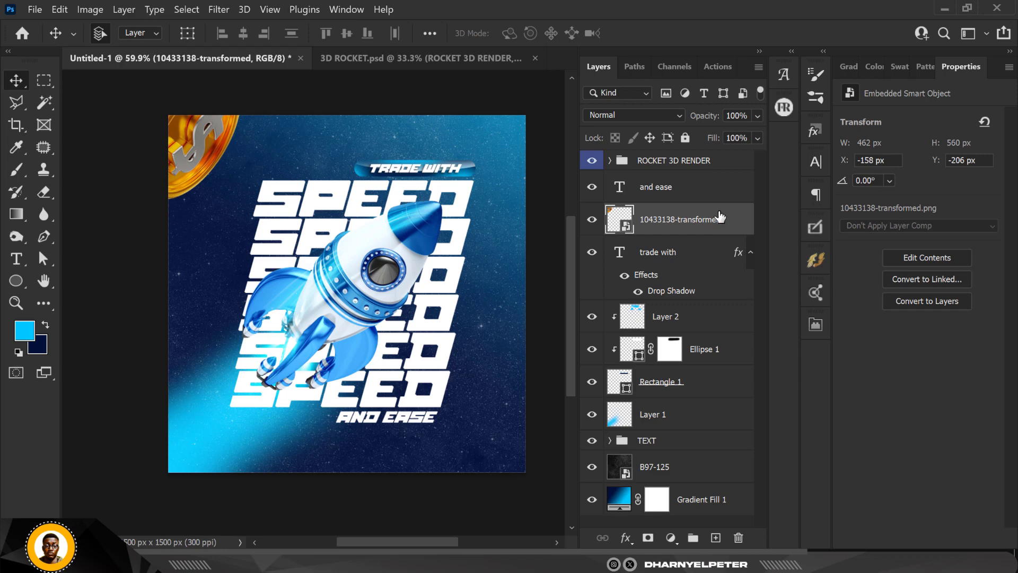
{"action": "left_click_drag", "start_coordinate": [741, 221], "coordinate": [733, 154]}
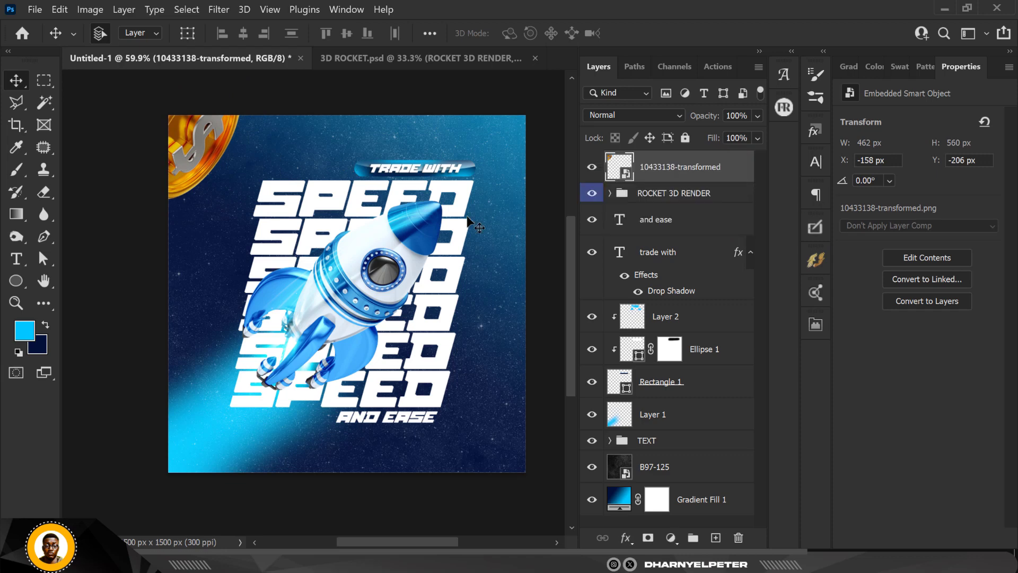
Duplicate the coin, scale the copy to 12.27%, rotate it to 100.49° and place it partly off the canvas's lower right edge
{"action": "scroll", "coordinate": [220, 213], "scroll_direction": "down", "scroll_amount": 1}
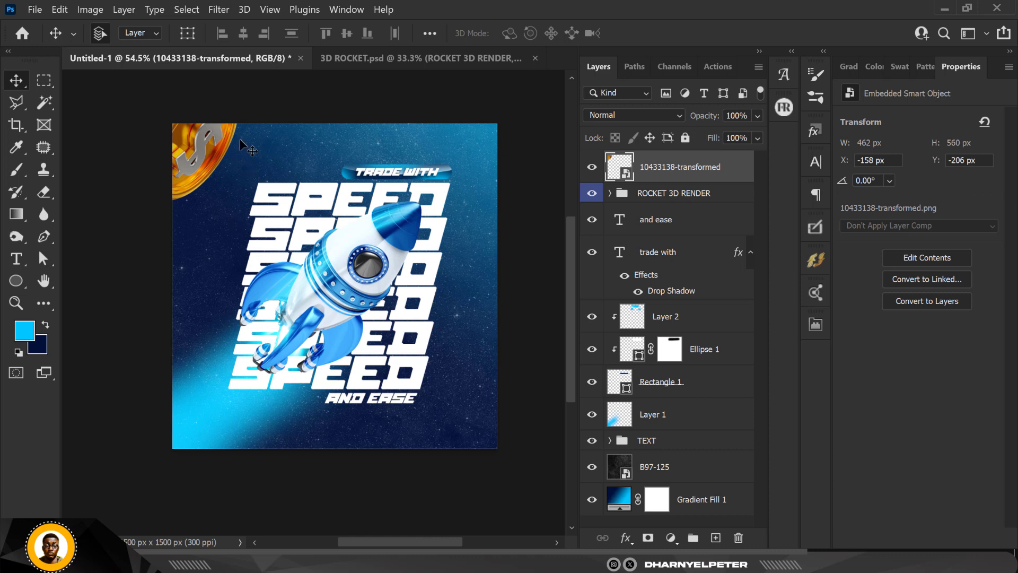
{"action": "left_click_drag", "start_coordinate": [201, 142], "coordinate": [462, 329]}
{"action": "key", "text": "ctrl+t"}
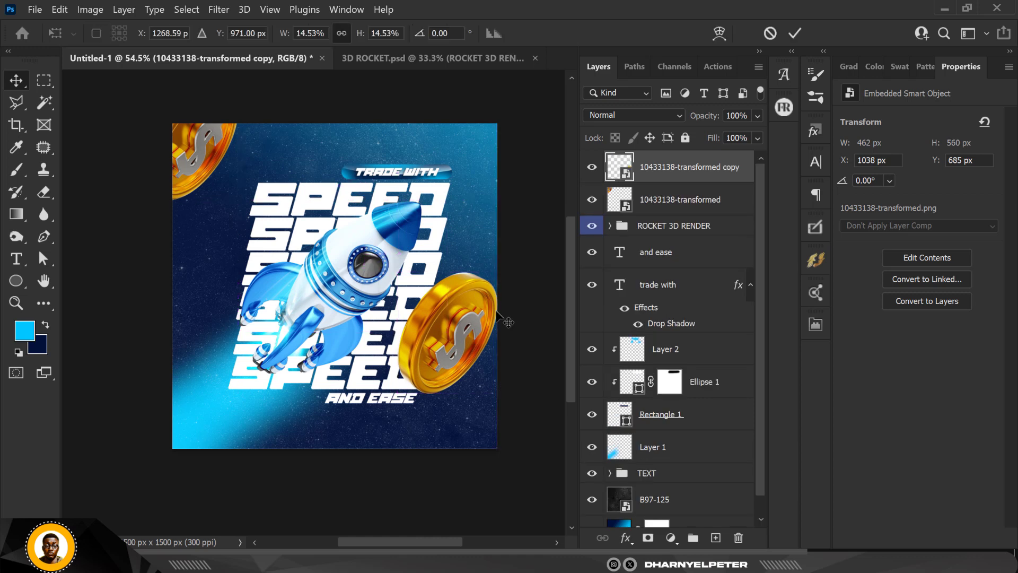
{"action": "left_click_drag", "start_coordinate": [526, 304], "coordinate": [475, 480]}
{"action": "left_click_drag", "start_coordinate": [474, 341], "coordinate": [511, 343]}
{"action": "left_click_drag", "start_coordinate": [429, 248], "coordinate": [437, 262]}
{"action": "left_click_drag", "start_coordinate": [495, 348], "coordinate": [495, 363]}
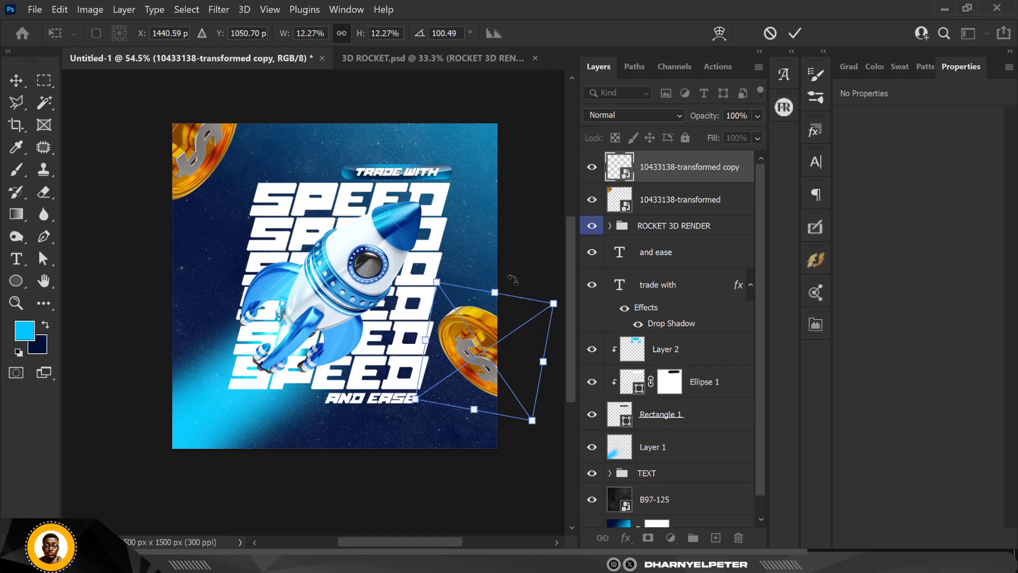
{"action": "key", "text": "Return"}
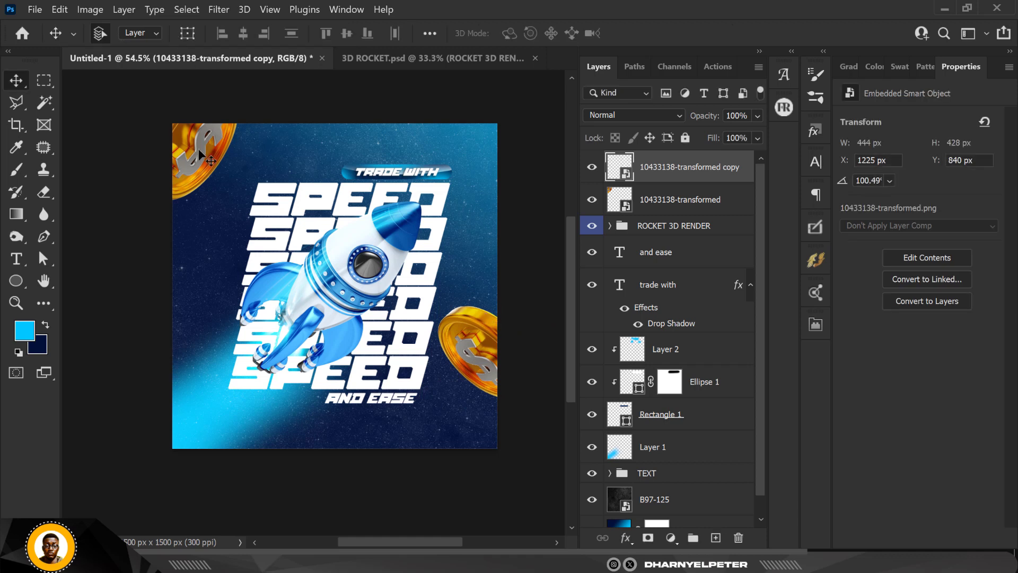
Select the original coin layer and toggle its visibility off and on to check its effect on the design
{"action": "key", "text": "alt+bracketleft"}
{"action": "left_click", "coordinate": [592, 200]}
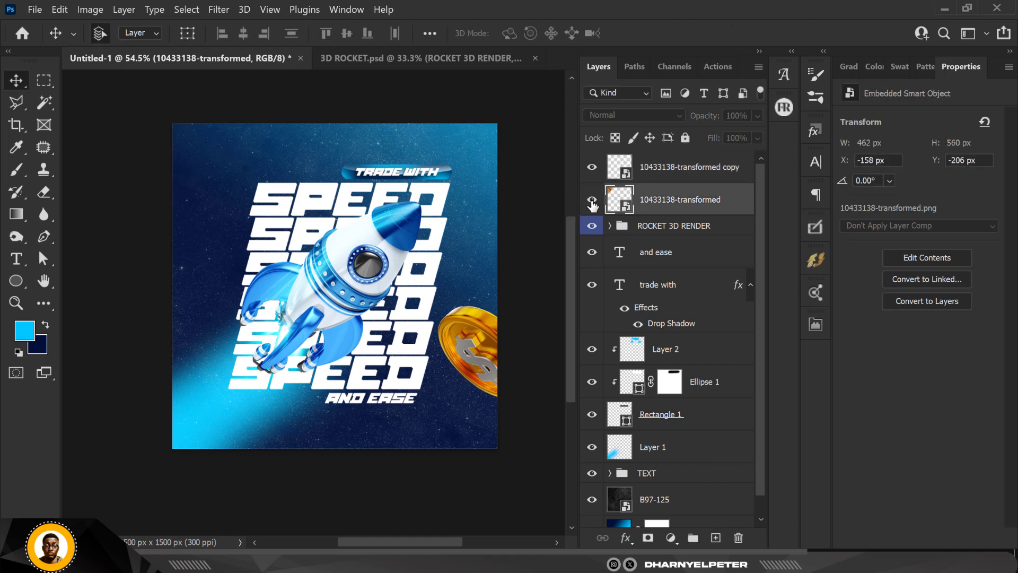
{"action": "left_click", "coordinate": [592, 199]}
{"action": "scroll", "coordinate": [191, 151], "scroll_direction": "up", "scroll_amount": 1}
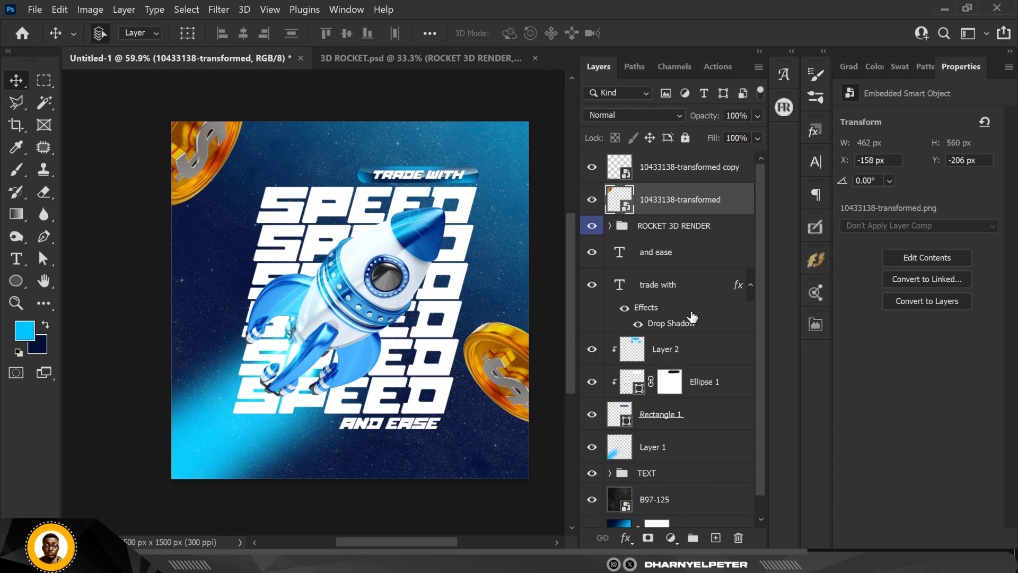
Add a Brightness/Contrast adjustment layer above the original coin layer and toggle the coin's visibility off and on
{"action": "left_click", "coordinate": [671, 538]}
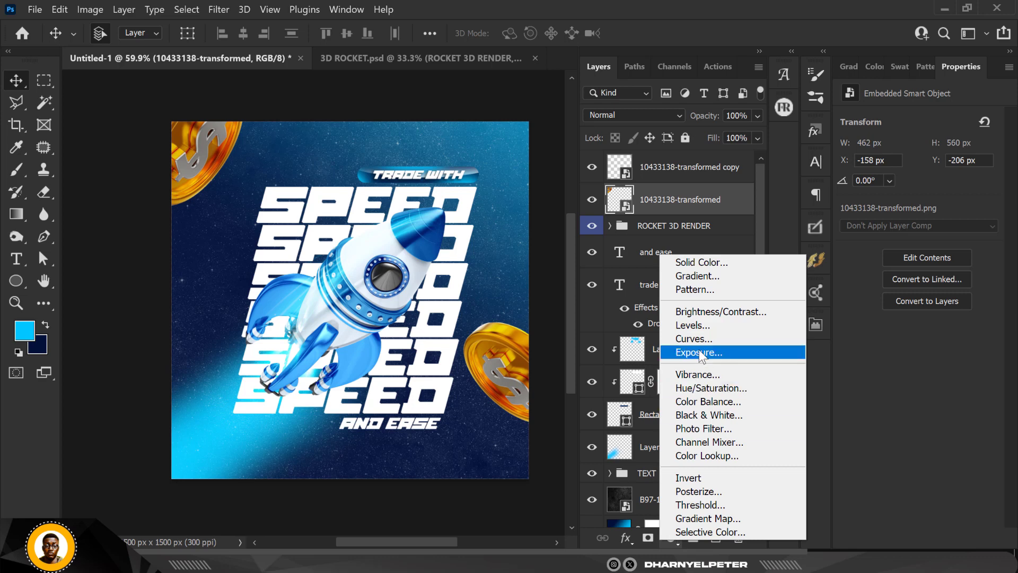
{"action": "left_click", "coordinate": [706, 313]}
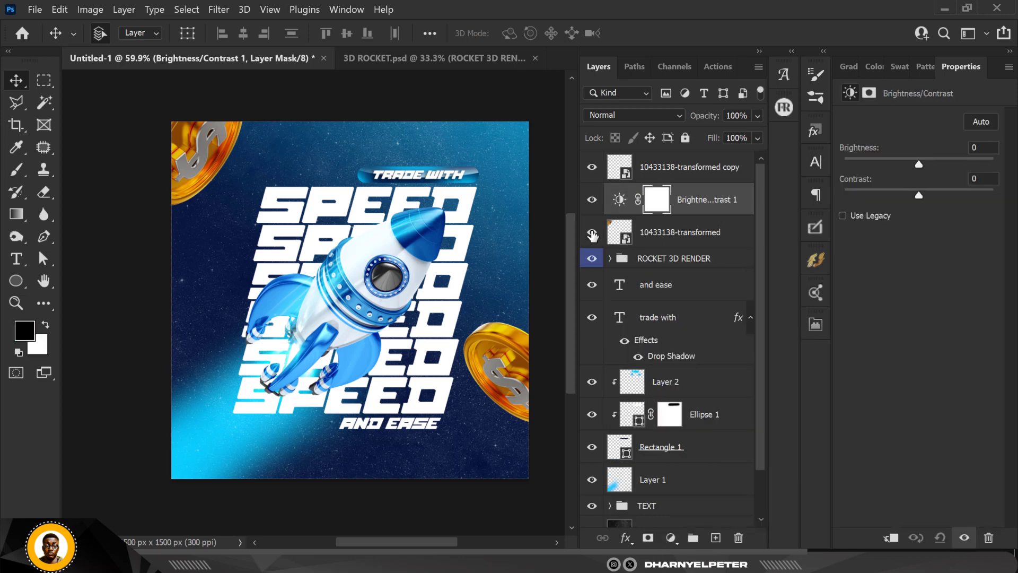
{"action": "left_click", "coordinate": [592, 234]}
{"action": "left_click", "coordinate": [592, 234]}
{"action": "left_click", "coordinate": [717, 211]}
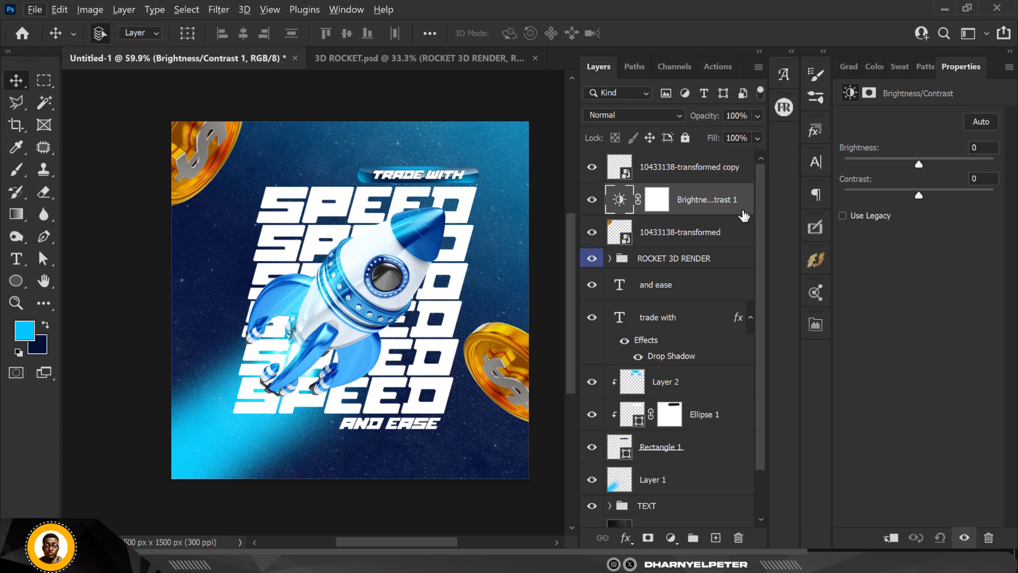
{"action": "right_click", "coordinate": [744, 215]}
{"action": "left_click", "coordinate": [822, 220]}
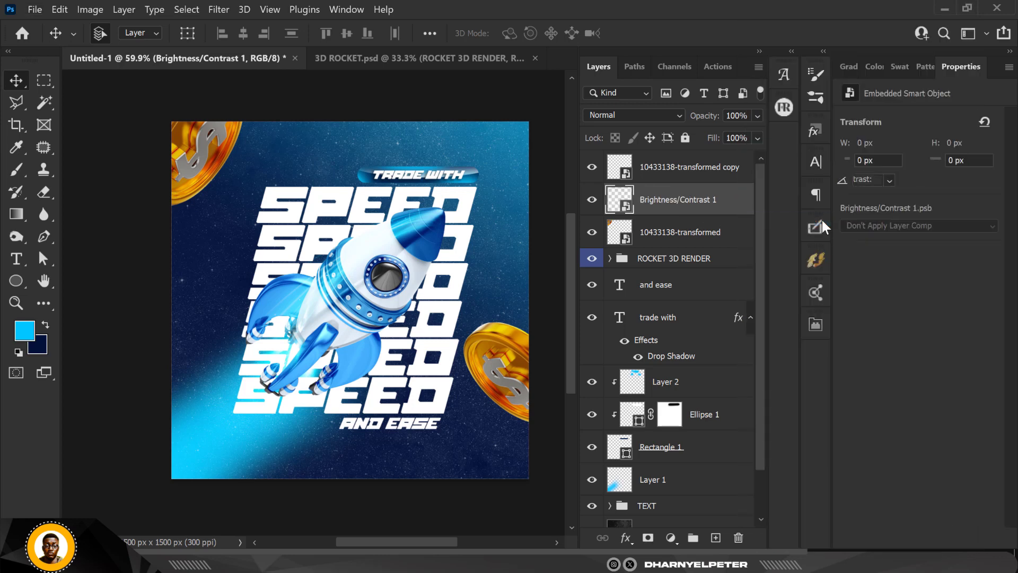
{"action": "key", "text": "ctrl+z"}
Clip the Brightness/Contrast adjustment to the original coin layer and set its brightness to 150 and contrast to 6
{"action": "right_click", "coordinate": [749, 212]}
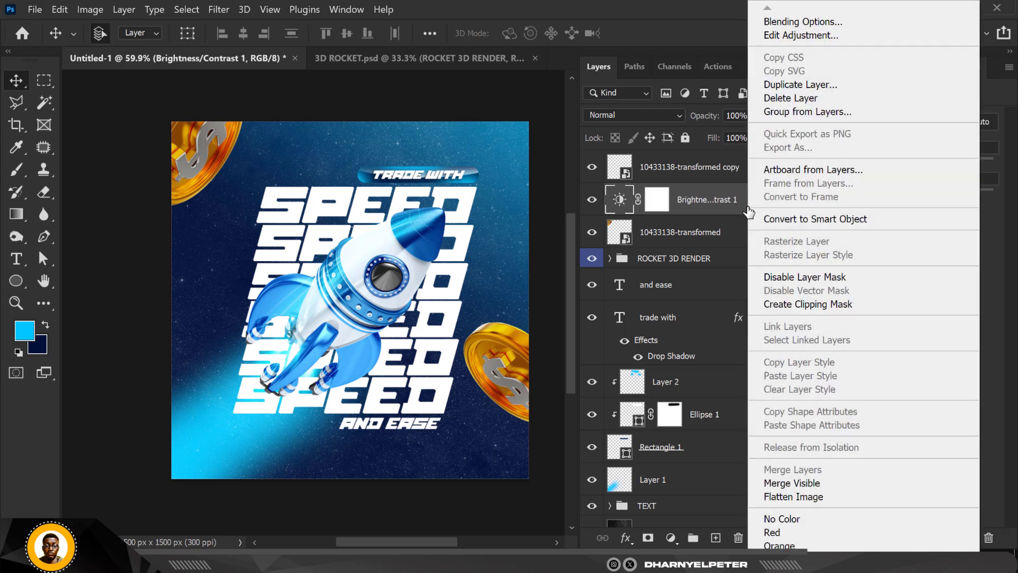
{"action": "left_click", "coordinate": [823, 300]}
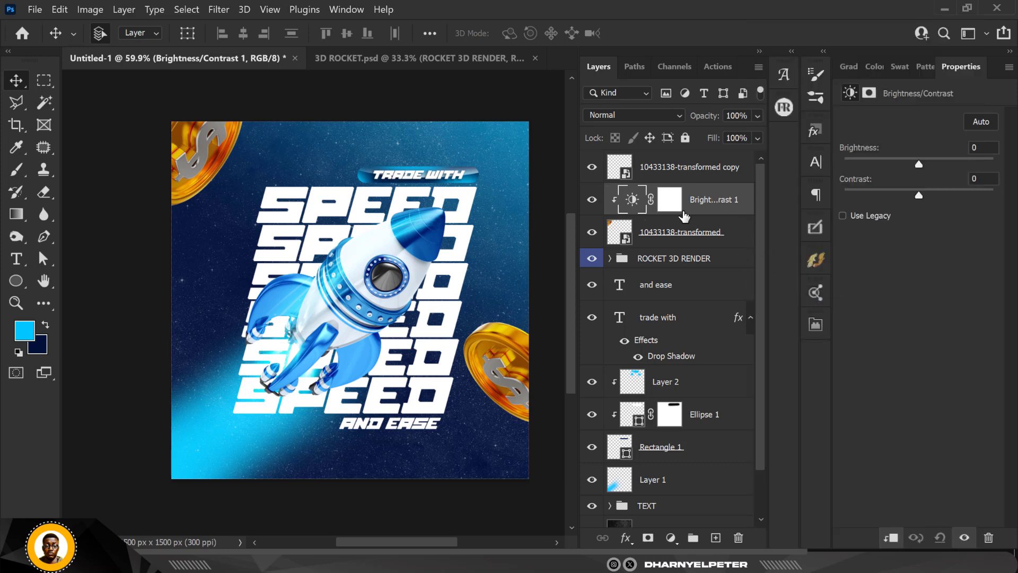
{"action": "left_click_drag", "start_coordinate": [916, 162], "coordinate": [1016, 171]}
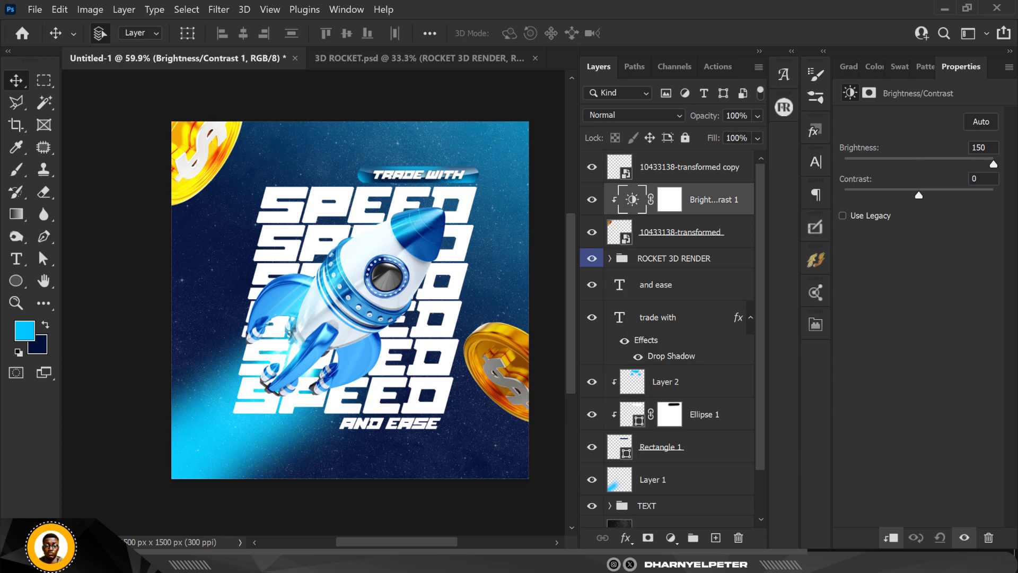
{"action": "mouse_move", "coordinate": [921, 196]}
{"action": "left_mouse_down"}
{"action": "mouse_move", "coordinate": [950, 195]}
{"action": "mouse_move", "coordinate": [842, 197]}
{"action": "mouse_move", "coordinate": [924, 196]}
{"action": "left_mouse_up"}
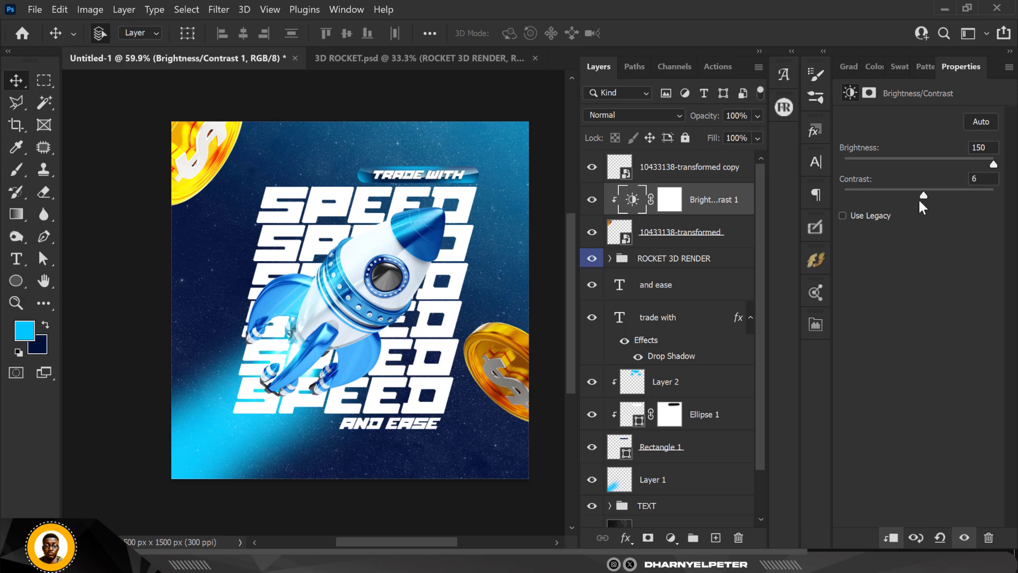
Compare the coin with and without the brightness adjustment, and invert the adjustment's mask to black
{"action": "left_click", "coordinate": [669, 200]}
{"action": "left_click", "coordinate": [593, 200]}
{"action": "left_click", "coordinate": [593, 201]}
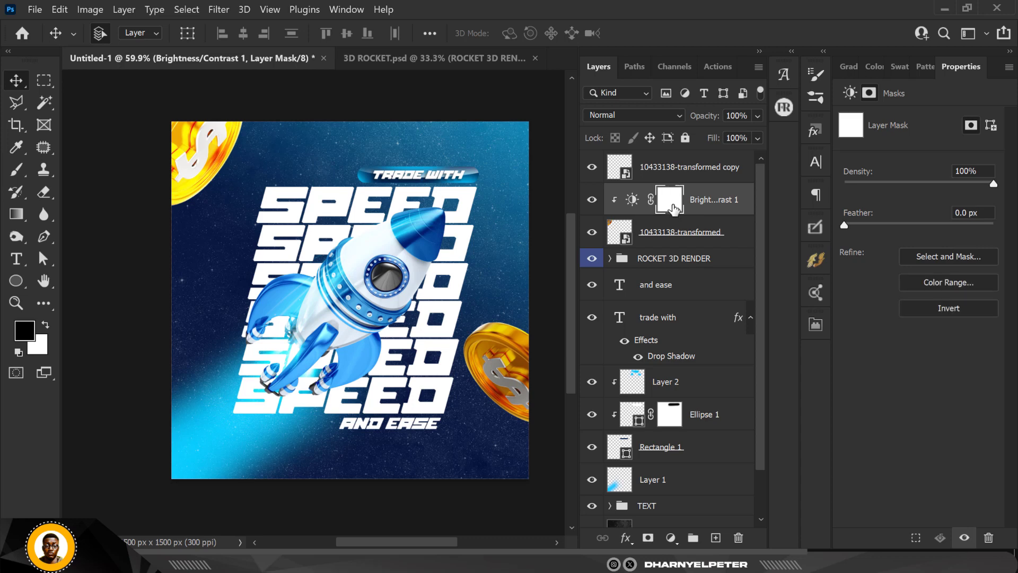
{"action": "key", "text": "ctrl+i"}
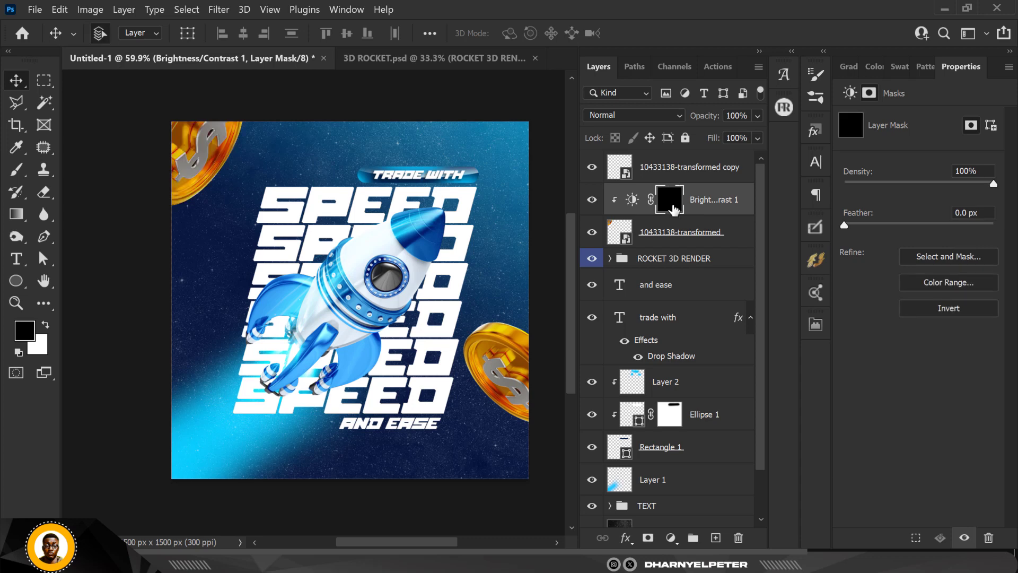
Paint white on the adjustment mask with a 175 px soft brush along the upper-left coin's rim and inner face
{"action": "left_click", "coordinate": [47, 327]}
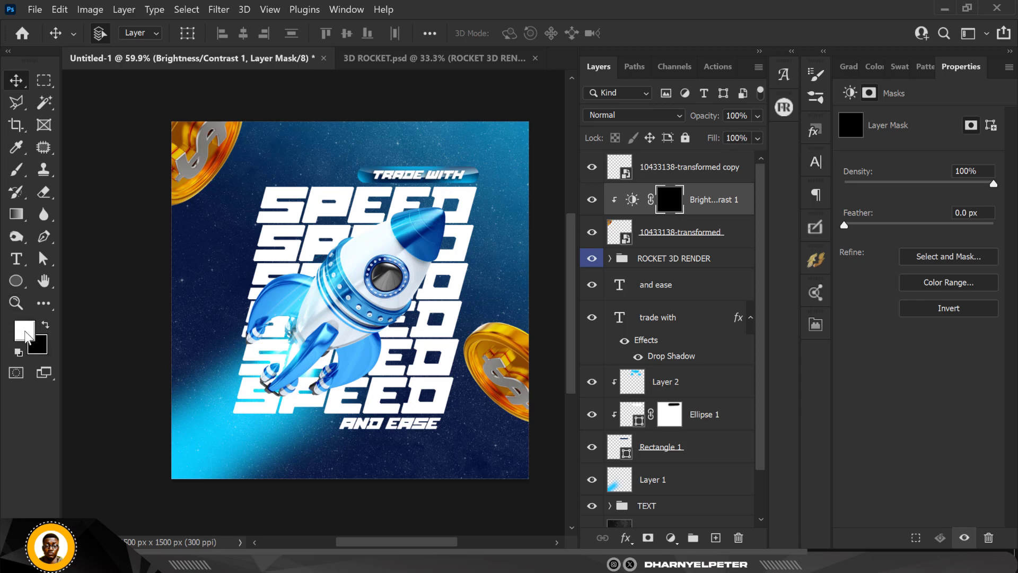
{"action": "left_click", "coordinate": [17, 170]}
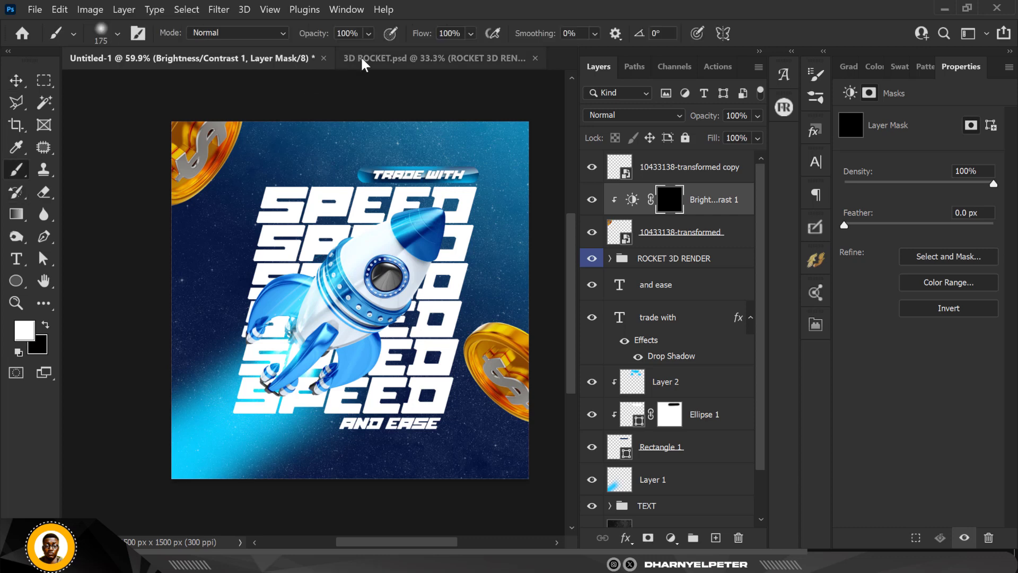
{"action": "left_click", "coordinate": [192, 139]}
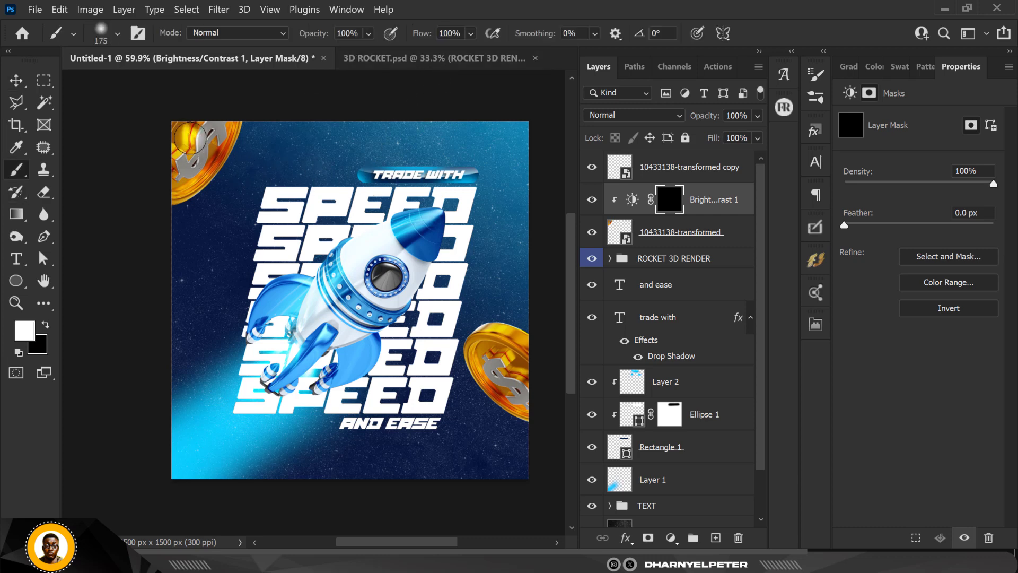
{"action": "mouse_move", "coordinate": [250, 132]}
{"action": "left_mouse_down"}
{"action": "mouse_move", "coordinate": [238, 178]}
{"action": "mouse_move", "coordinate": [172, 221]}
{"action": "mouse_move", "coordinate": [234, 168]}
{"action": "mouse_move", "coordinate": [258, 117]}
{"action": "mouse_move", "coordinate": [211, 193]}
{"action": "mouse_move", "coordinate": [228, 143]}
{"action": "mouse_move", "coordinate": [219, 187]}
{"action": "mouse_move", "coordinate": [166, 234]}
{"action": "left_mouse_up"}
{"action": "mouse_move", "coordinate": [160, 195]}
{"action": "left_mouse_down"}
{"action": "mouse_move", "coordinate": [180, 190]}
{"action": "mouse_move", "coordinate": [206, 149]}
{"action": "mouse_move", "coordinate": [182, 160]}
{"action": "left_mouse_up"}
Reduce the brush to 20 px and paint white on the mask along the edges of the upper-left coin's dollar sign
{"action": "key", "text": "bracketleft"}
{"action": "key", "text": "bracketleft"}
{"action": "key", "text": "bracketleft"}
{"action": "key", "text": "bracketleft"}
{"action": "key", "text": "bracketleft"}
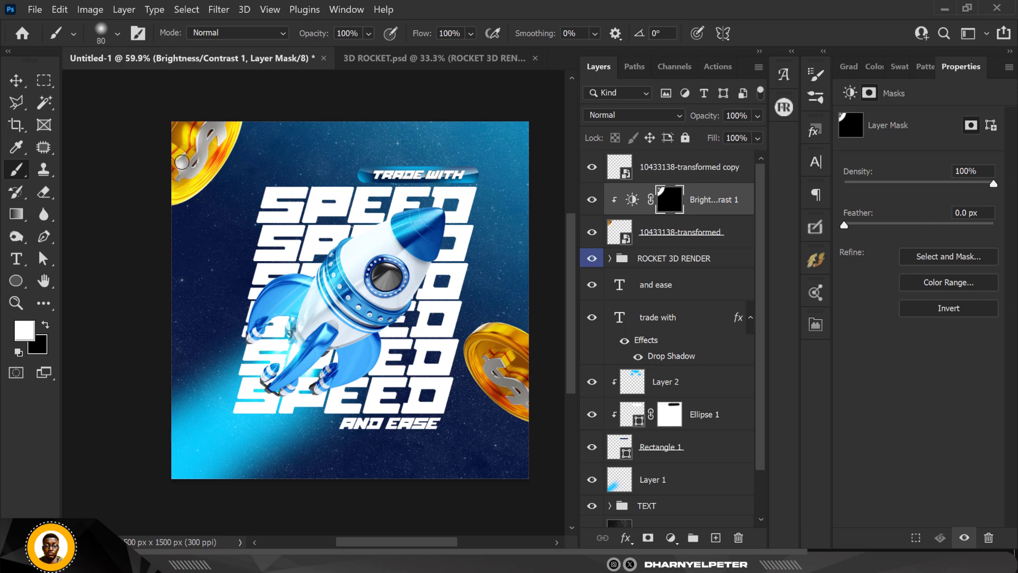
{"action": "scroll", "coordinate": [182, 161], "scroll_direction": "up", "scroll_amount": 5}
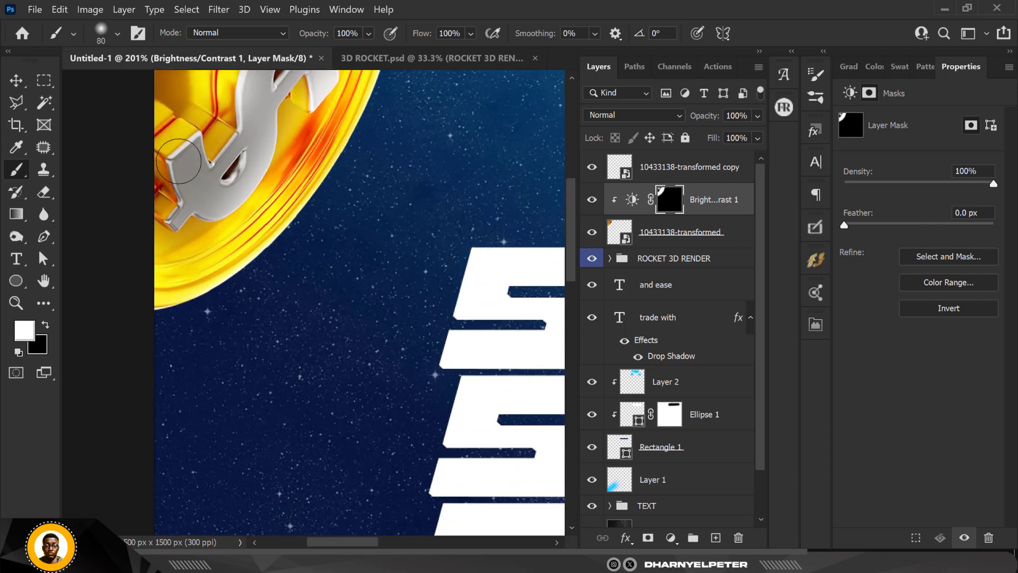
{"action": "key", "text": "bracketleft"}
{"action": "key", "text": "bracketleft"}
{"action": "key", "text": "bracketleft"}
{"action": "key", "text": "bracketleft"}
{"action": "key", "text": "bracketleft"}
{"action": "key", "text": "bracketleft"}
{"action": "mouse_move", "coordinate": [167, 157]}
{"action": "left_mouse_down"}
{"action": "mouse_move", "coordinate": [198, 137]}
{"action": "mouse_move", "coordinate": [213, 177]}
{"action": "mouse_move", "coordinate": [223, 135]}
{"action": "mouse_move", "coordinate": [214, 163]}
{"action": "mouse_move", "coordinate": [239, 121]}
{"action": "left_mouse_up"}
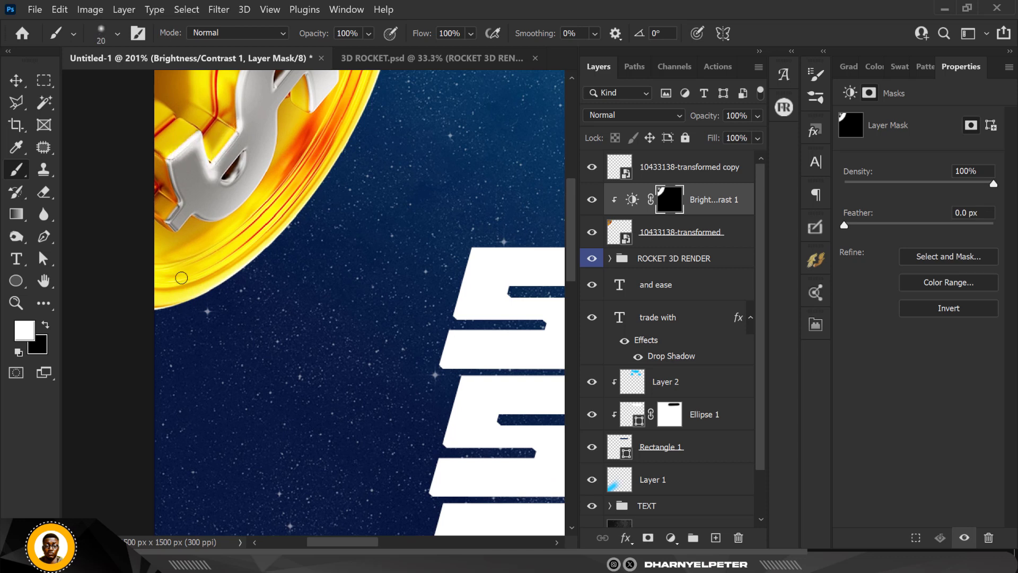
{"action": "scroll", "coordinate": [182, 277], "scroll_direction": "down", "scroll_amount": 5}
{"action": "scroll", "coordinate": [168, 187], "scroll_direction": "up", "scroll_amount": 4}
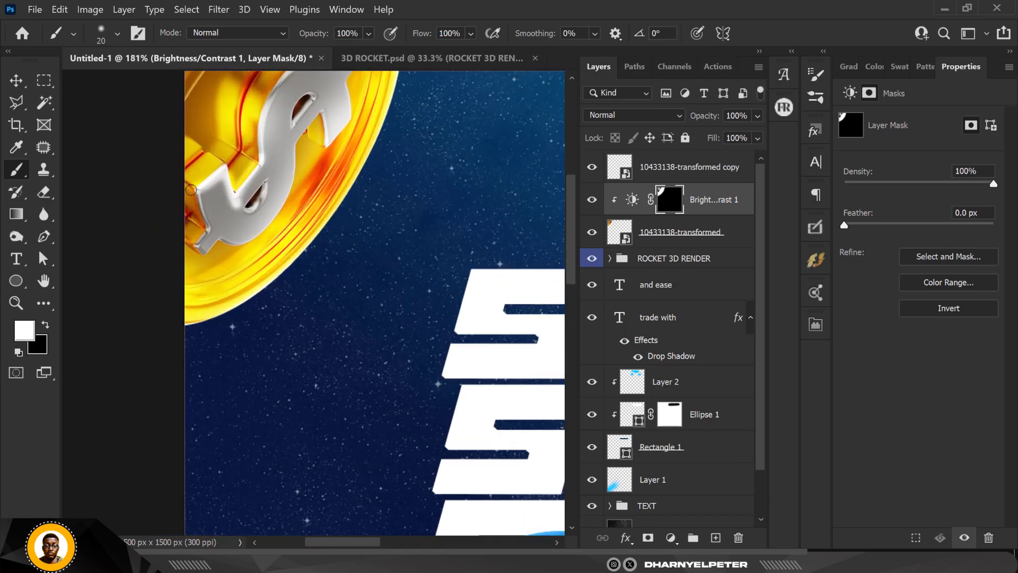
{"action": "left_click_drag", "start_coordinate": [191, 189], "coordinate": [204, 228]}
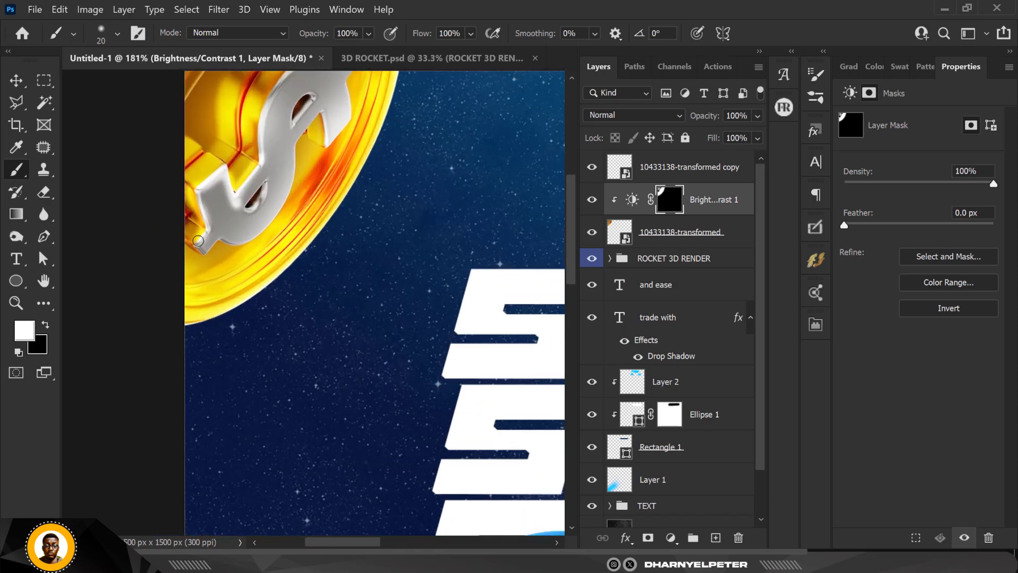
Set the brush flow to 23% and paint light highlights on the mask over the end of the dollar sign
{"action": "left_click", "coordinate": [470, 33]}
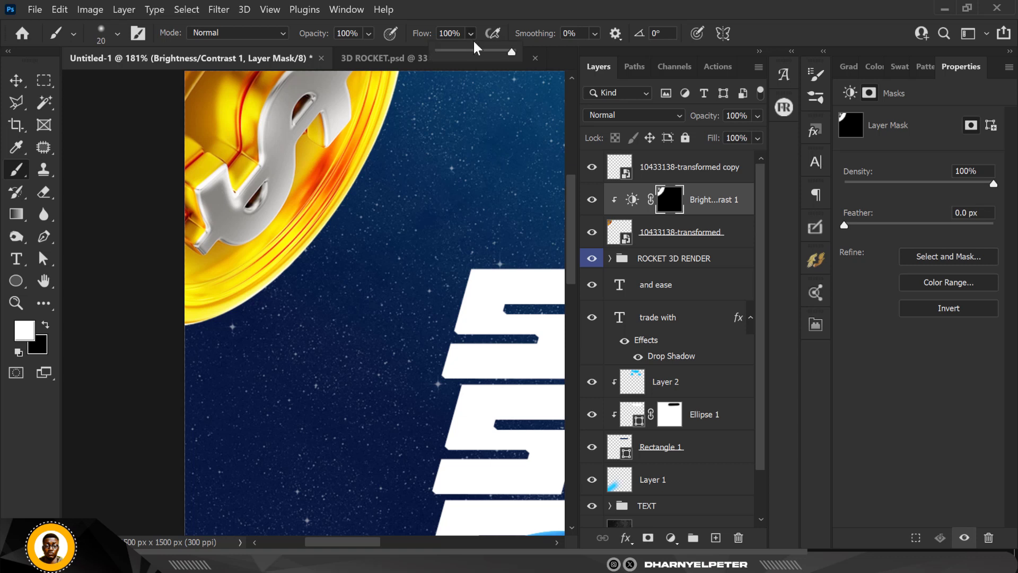
{"action": "left_click", "coordinate": [466, 51]}
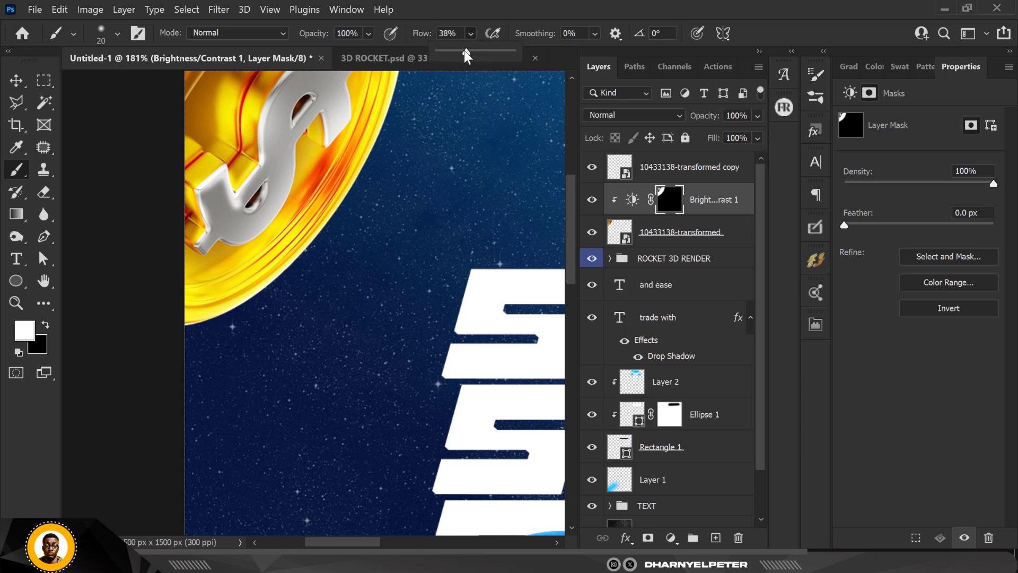
{"action": "left_click", "coordinate": [324, 120]}
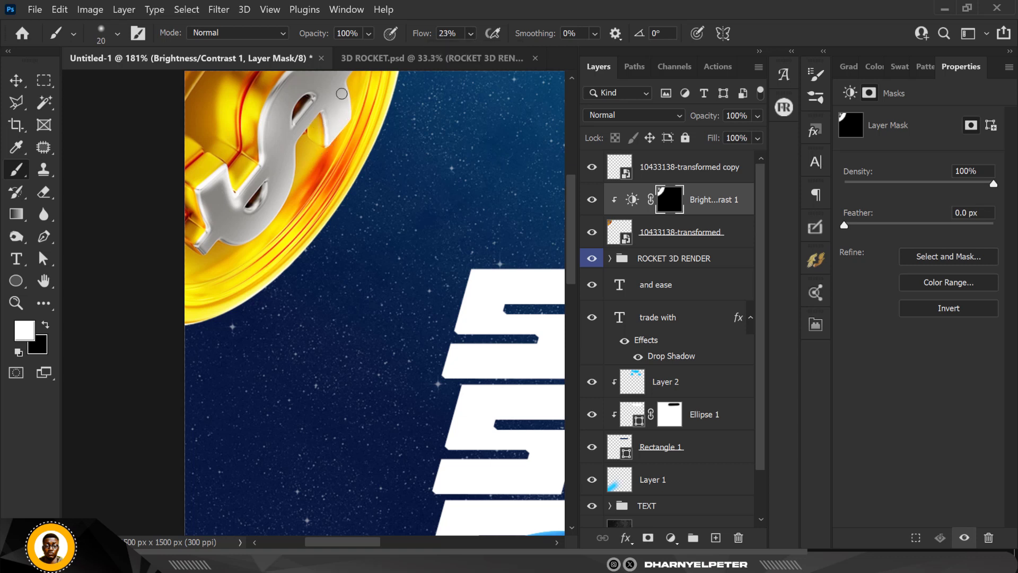
{"action": "left_click_drag", "start_coordinate": [341, 93], "coordinate": [351, 121]}
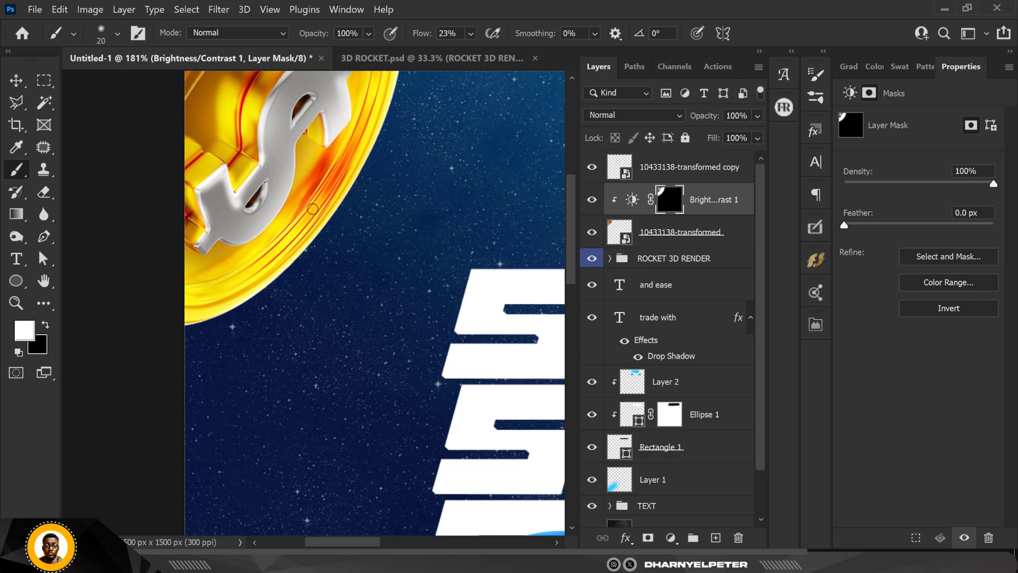
{"action": "scroll", "coordinate": [312, 209], "scroll_direction": "down", "scroll_amount": 5}
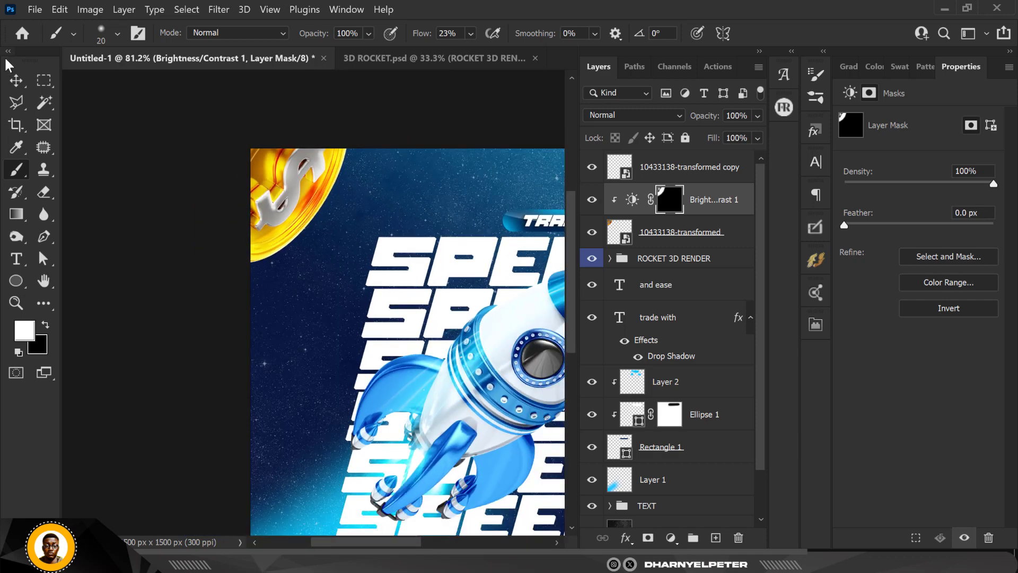
Select the lower-right coin copy and add a Brightness/Contrast adjustment layer clipped to it
{"action": "left_click", "coordinate": [16, 80]}
{"action": "scroll", "coordinate": [276, 175], "scroll_direction": "down", "scroll_amount": 3}
{"action": "scroll", "coordinate": [425, 286], "scroll_direction": "up", "scroll_amount": 2}
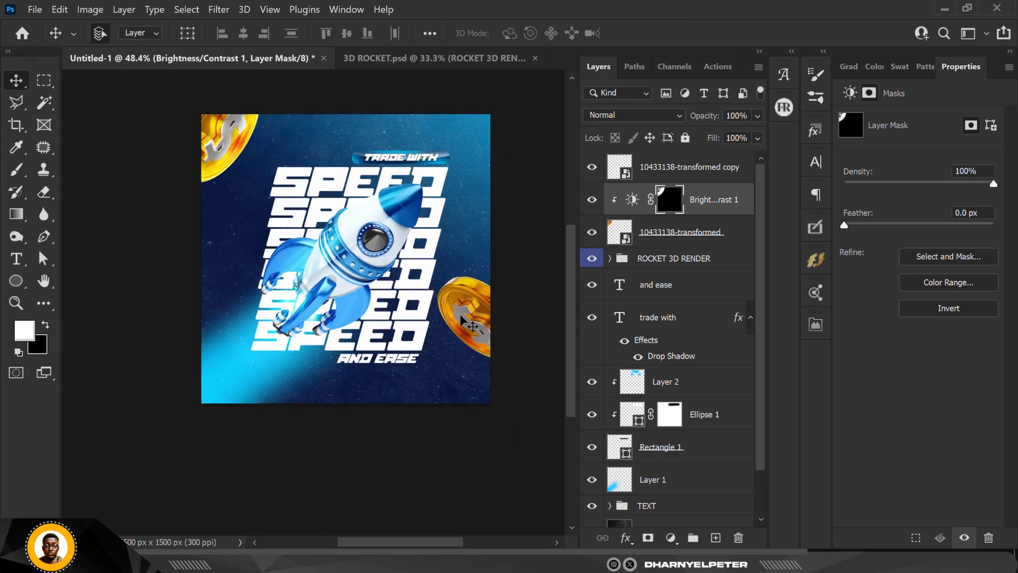
{"action": "scroll", "coordinate": [462, 317], "scroll_direction": "up", "scroll_amount": 2}
{"action": "left_click", "coordinate": [491, 282]}
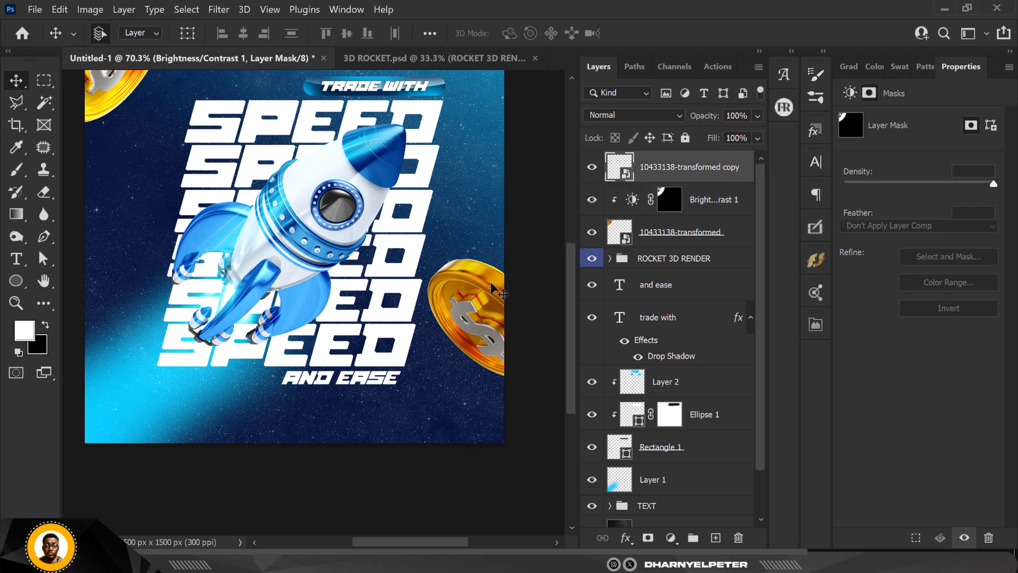
{"action": "left_click", "coordinate": [671, 538]}
{"action": "left_click", "coordinate": [712, 312]}
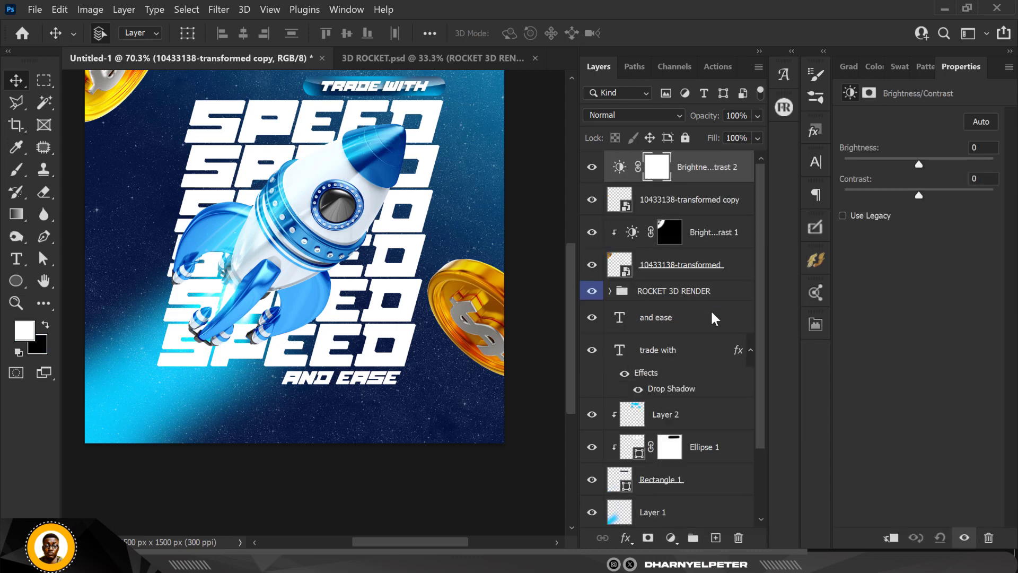
{"action": "right_click", "coordinate": [725, 183]}
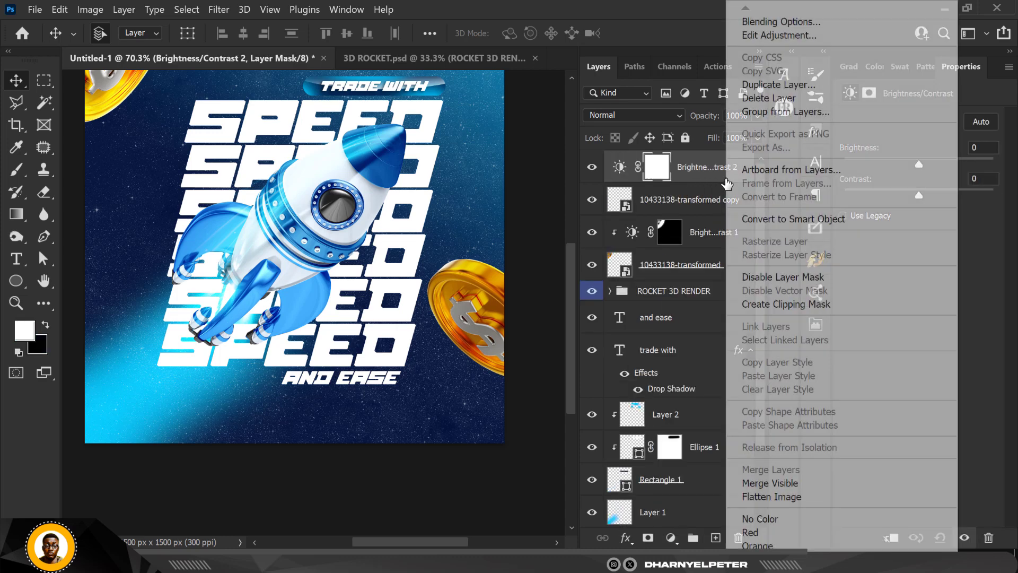
{"action": "left_click", "coordinate": [804, 305]}
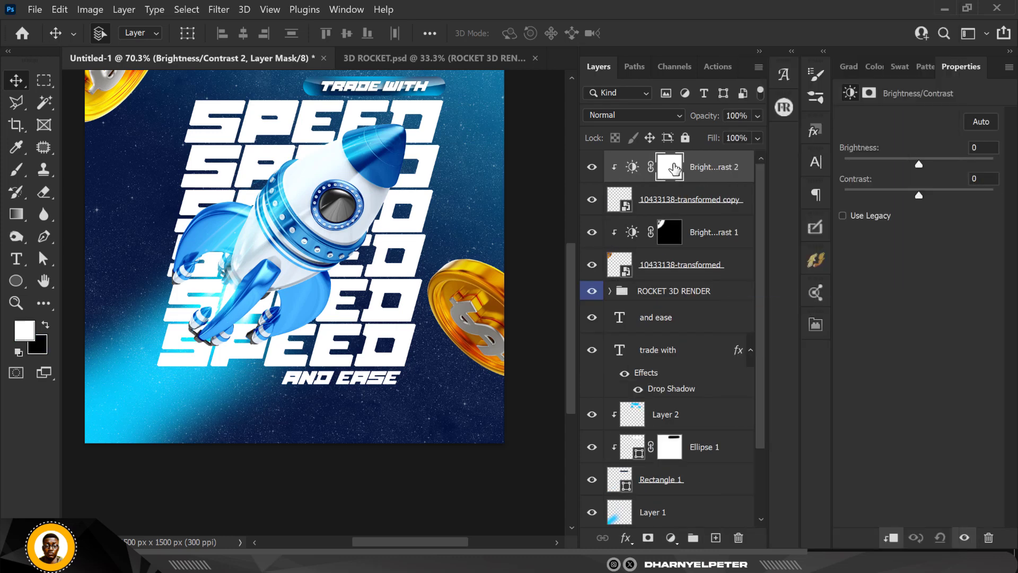
Set the coin copy's adjustment to brightness 110 and contrast 49, and invert its mask to black
{"action": "left_click", "coordinate": [632, 166]}
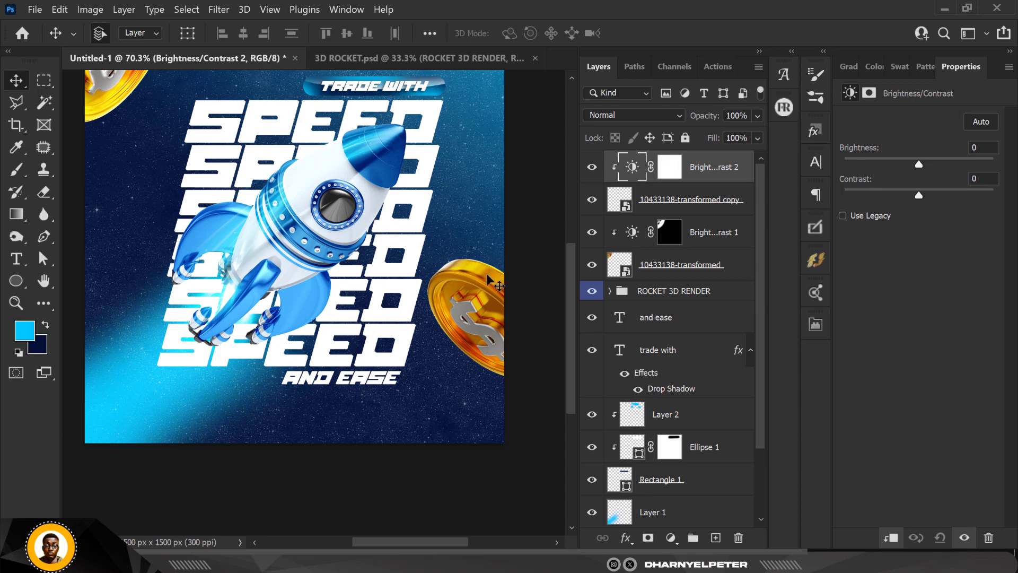
{"action": "left_click_drag", "start_coordinate": [916, 162], "coordinate": [974, 157]}
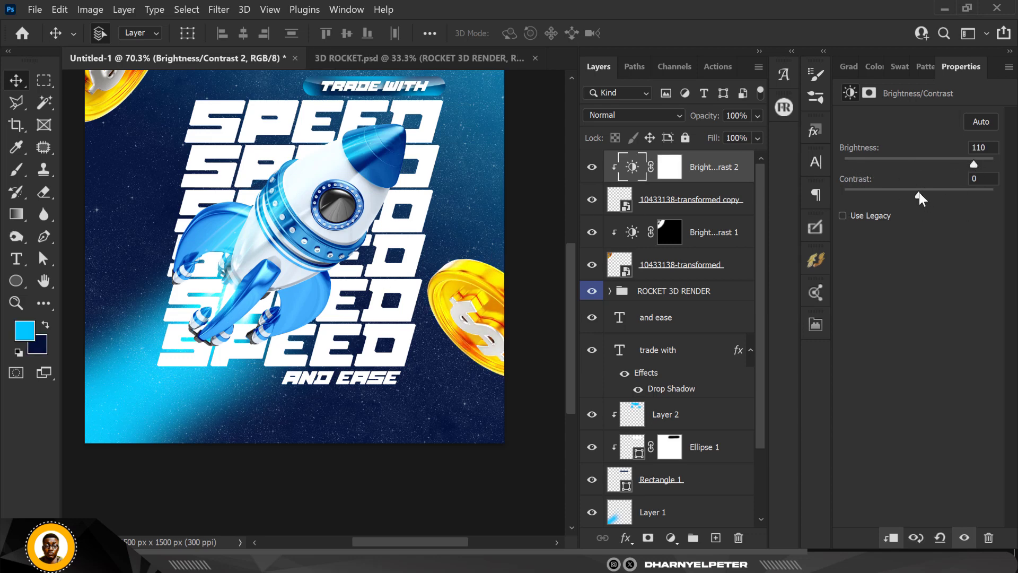
{"action": "left_click_drag", "start_coordinate": [919, 197], "coordinate": [937, 196]}
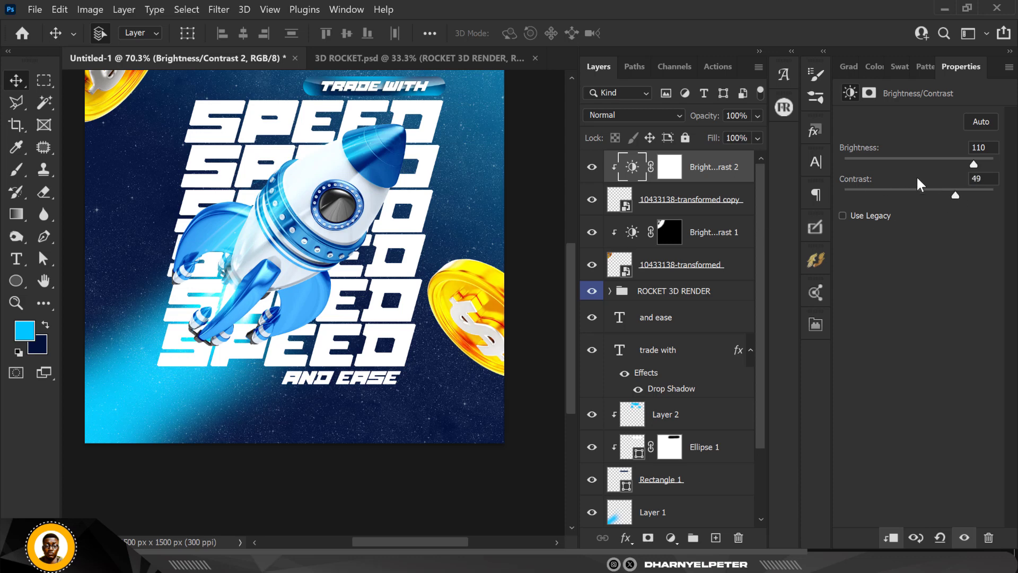
{"action": "left_click", "coordinate": [671, 174]}
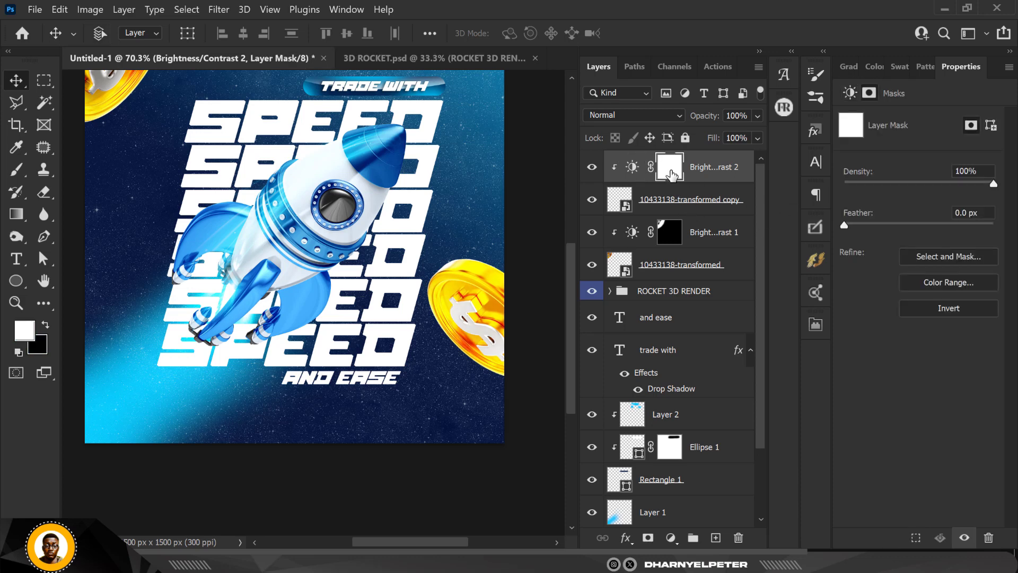
{"action": "key", "text": "ctrl+i"}
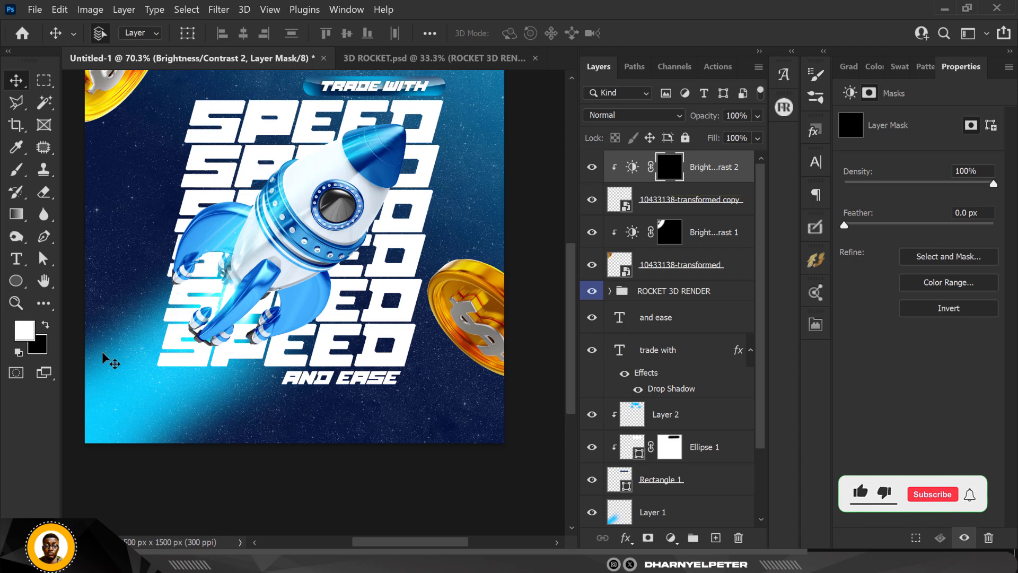
Enlarge the brush to 200 px, paint white highlights on the adjustment mask over the lower-right coin, and compare with the adjustment hidden
{"action": "left_click", "coordinate": [19, 170]}
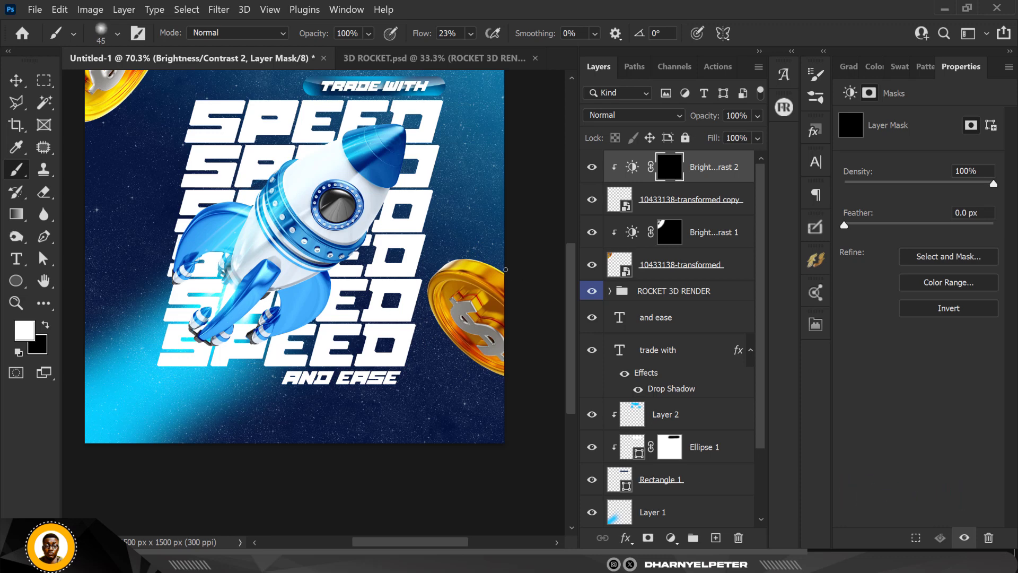
{"action": "key", "text": "bracketright"}
{"action": "mouse_move", "coordinate": [512, 272]}
{"action": "left_mouse_down"}
{"action": "mouse_move", "coordinate": [457, 249]}
{"action": "mouse_move", "coordinate": [506, 278]}
{"action": "left_mouse_up"}
{"action": "mouse_move", "coordinate": [414, 301]}
{"action": "left_mouse_down"}
{"action": "mouse_move", "coordinate": [445, 345]}
{"action": "mouse_move", "coordinate": [411, 283]}
{"action": "mouse_move", "coordinate": [432, 312]}
{"action": "mouse_move", "coordinate": [422, 309]}
{"action": "mouse_move", "coordinate": [444, 436]}
{"action": "mouse_move", "coordinate": [448, 297]}
{"action": "mouse_move", "coordinate": [423, 275]}
{"action": "mouse_move", "coordinate": [433, 287]}
{"action": "mouse_move", "coordinate": [458, 278]}
{"action": "mouse_move", "coordinate": [475, 352]}
{"action": "mouse_move", "coordinate": [471, 237]}
{"action": "mouse_move", "coordinate": [471, 311]}
{"action": "mouse_move", "coordinate": [450, 279]}
{"action": "mouse_move", "coordinate": [475, 284]}
{"action": "left_mouse_up"}
{"action": "key", "text": "x"}
{"action": "key", "text": "ctrl+z"}
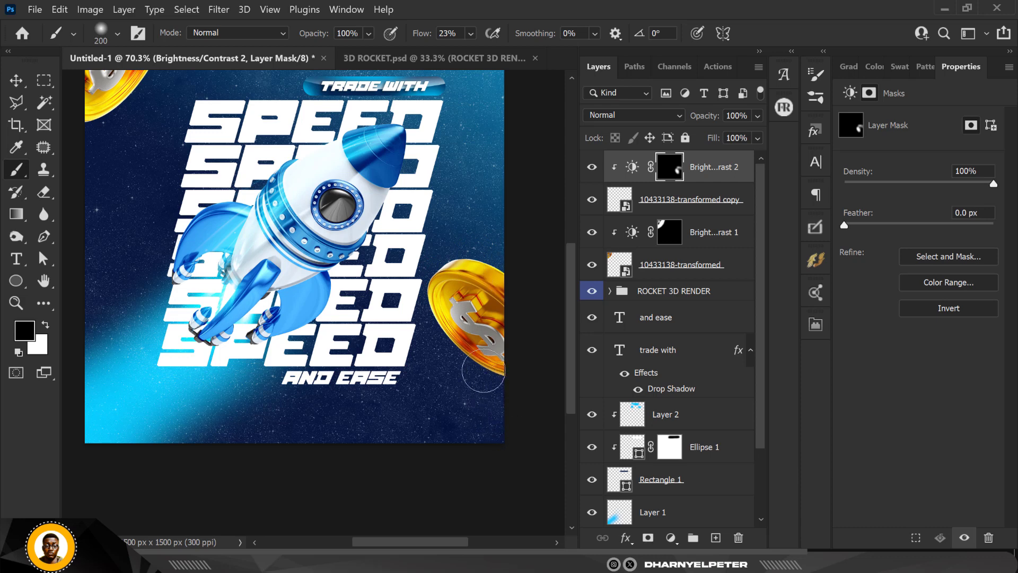
{"action": "left_click", "coordinate": [593, 167]}
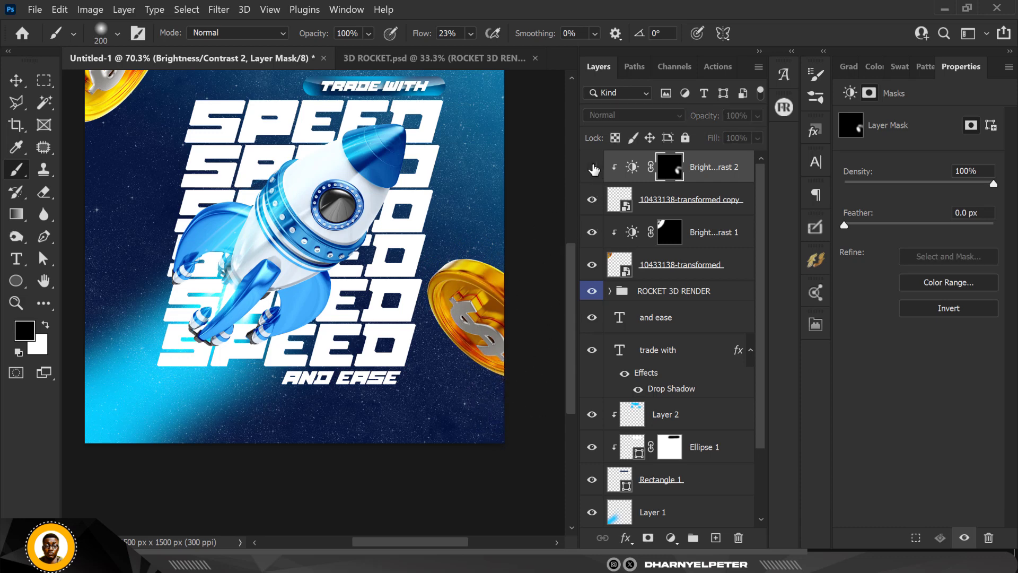
{"action": "left_click", "coordinate": [592, 168]}
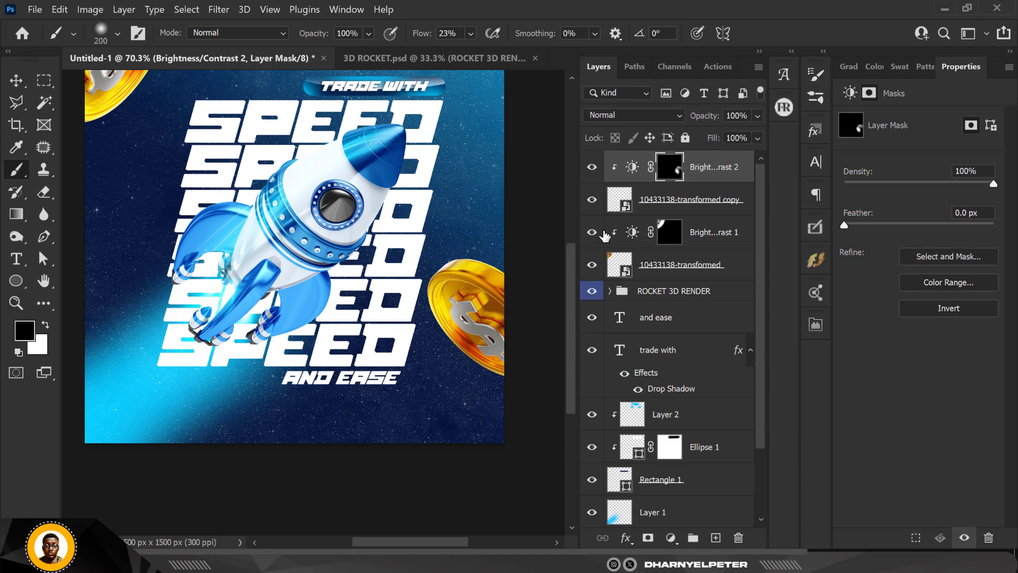
Apply a Motion Blur to the lower-right coin copy with an angle of -41° and a distance of 19 pixels
{"action": "left_click", "coordinate": [675, 206]}
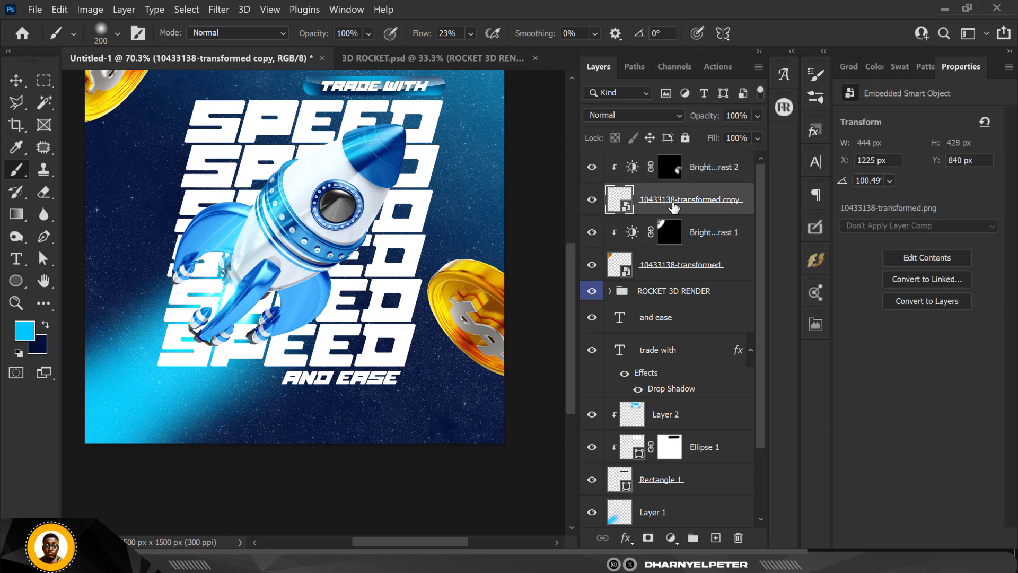
{"action": "left_click", "coordinate": [222, 10]}
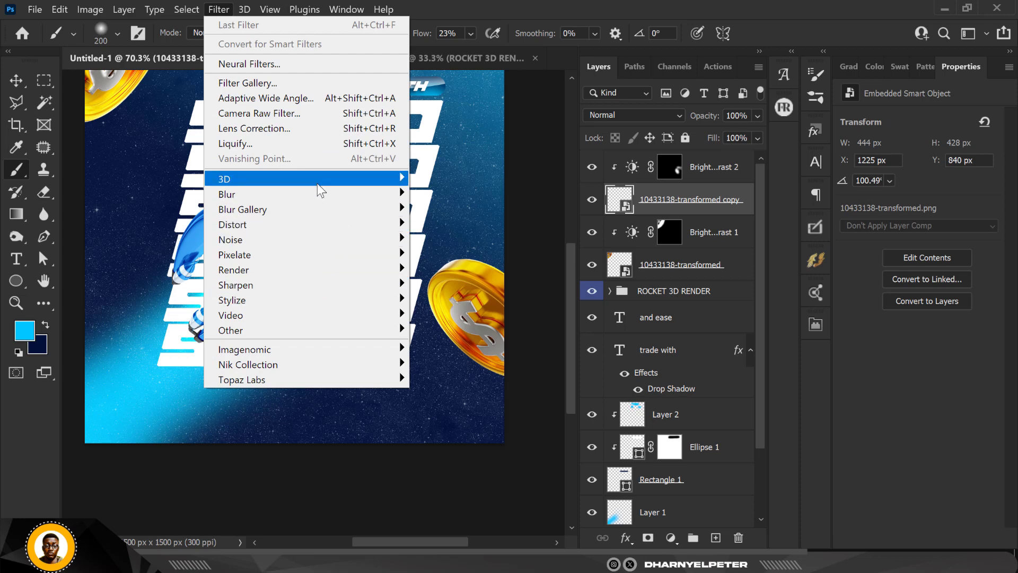
{"action": "mouse_move", "coordinate": [317, 192]}
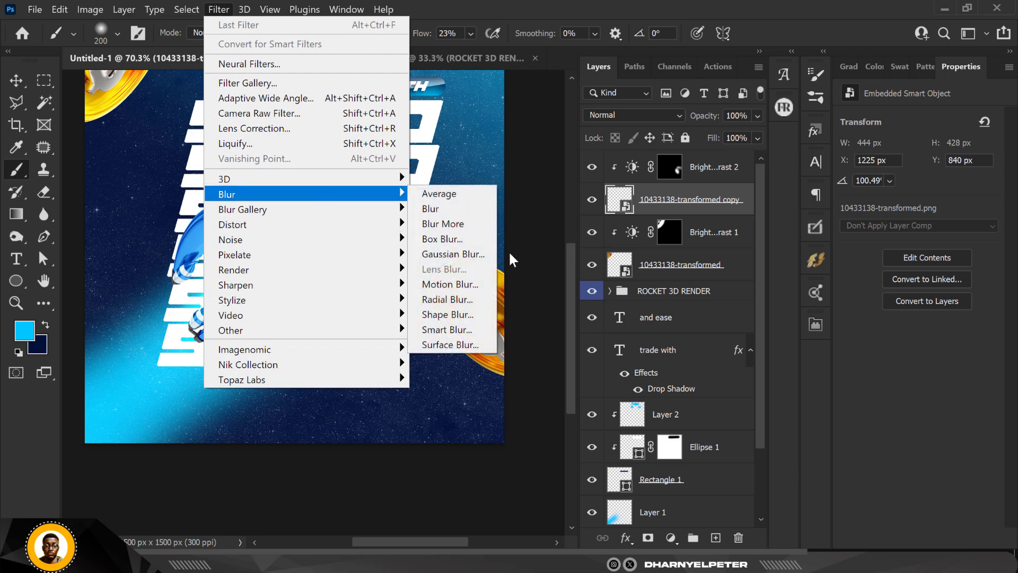
{"action": "left_click", "coordinate": [463, 286]}
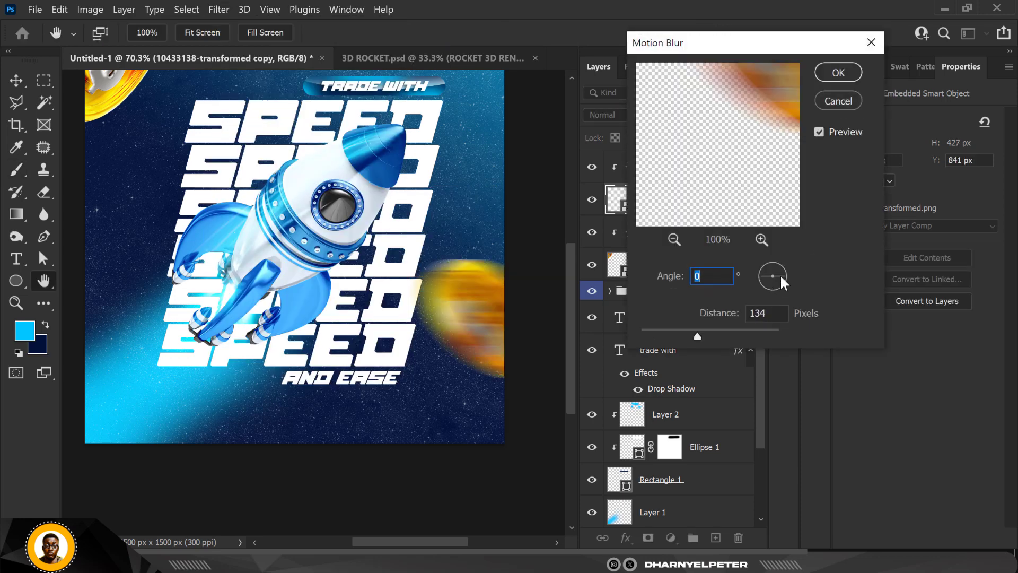
{"action": "left_click_drag", "start_coordinate": [779, 273], "coordinate": [787, 287]}
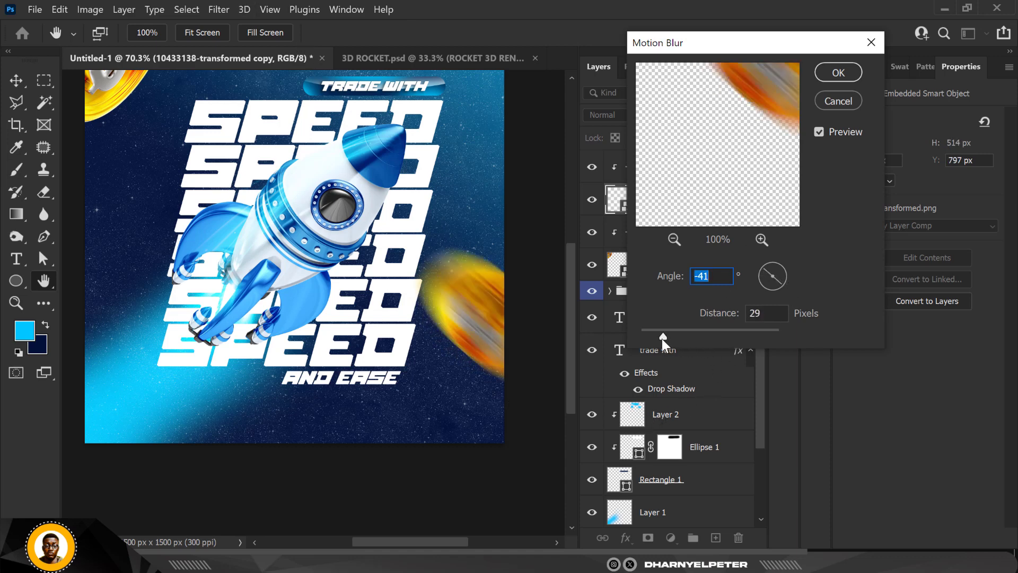
{"action": "left_click_drag", "start_coordinate": [663, 338], "coordinate": [654, 339]}
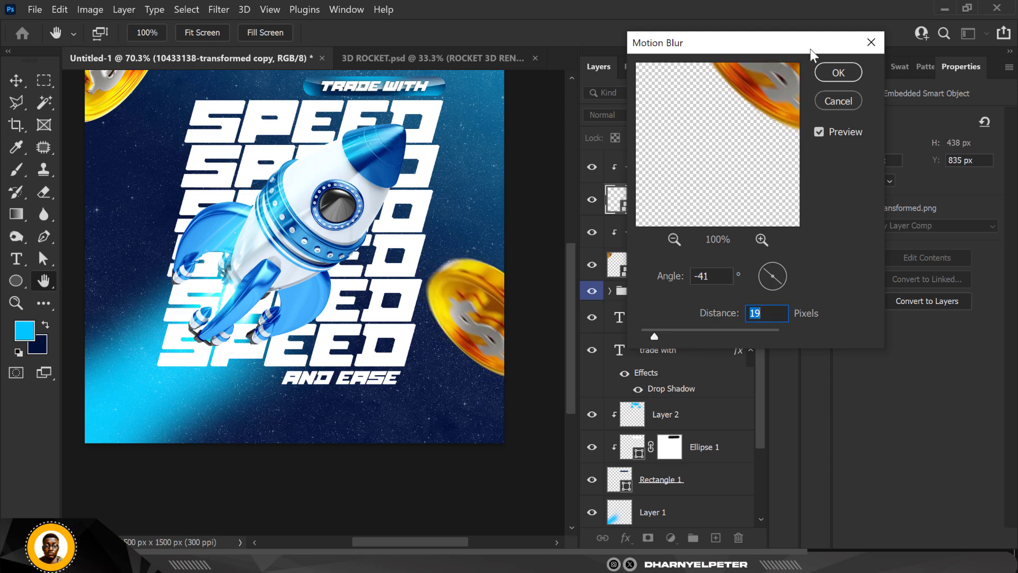
{"action": "left_click", "coordinate": [838, 72]}
Apply a Motion Blur to the upper-left coin with an angle of -41° and a distance of 18 pixels
{"action": "scroll", "coordinate": [544, 325], "scroll_direction": "down", "scroll_amount": 2}
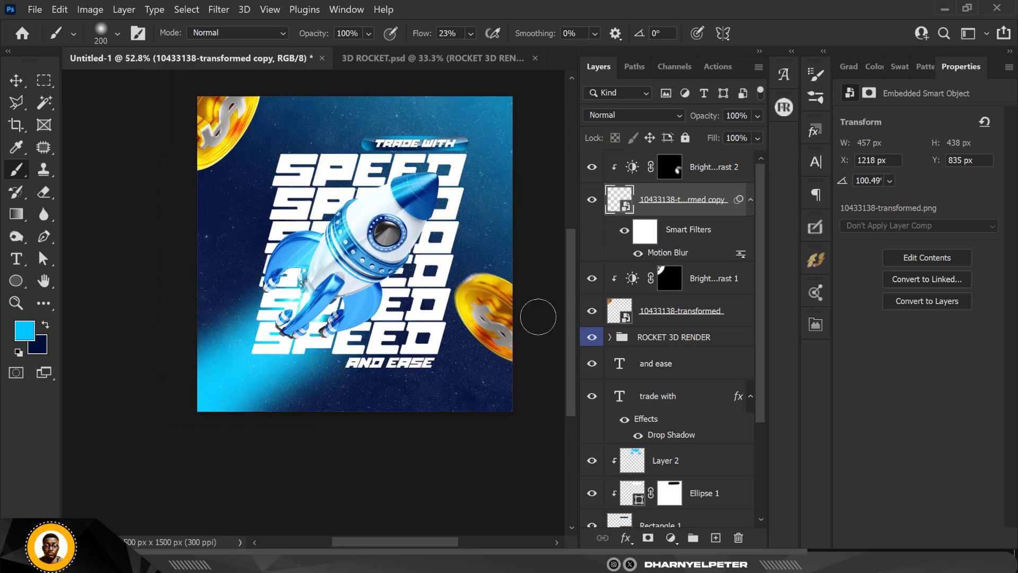
{"action": "left_click", "coordinate": [657, 311]}
{"action": "left_click", "coordinate": [219, 9]}
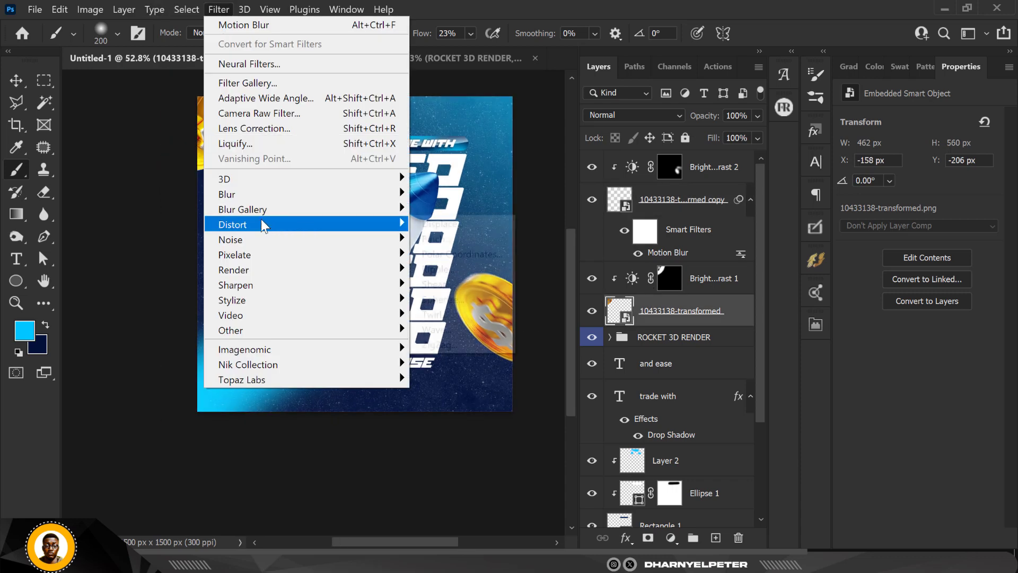
{"action": "mouse_move", "coordinate": [308, 195]}
{"action": "left_click", "coordinate": [451, 284]}
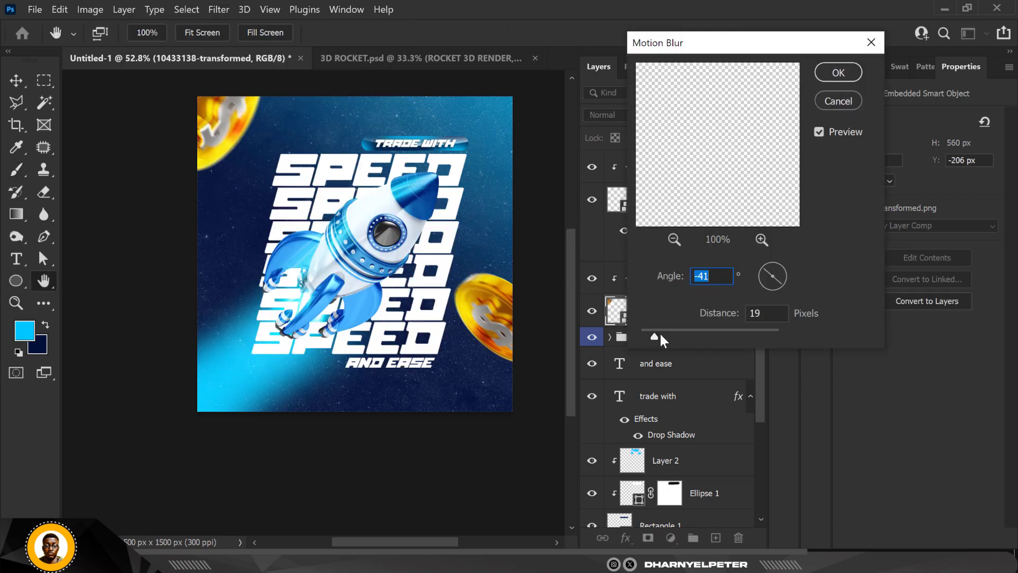
{"action": "mouse_move", "coordinate": [652, 335]}
{"action": "left_mouse_down"}
{"action": "mouse_move", "coordinate": [667, 335]}
{"action": "mouse_move", "coordinate": [654, 336]}
{"action": "left_mouse_up"}
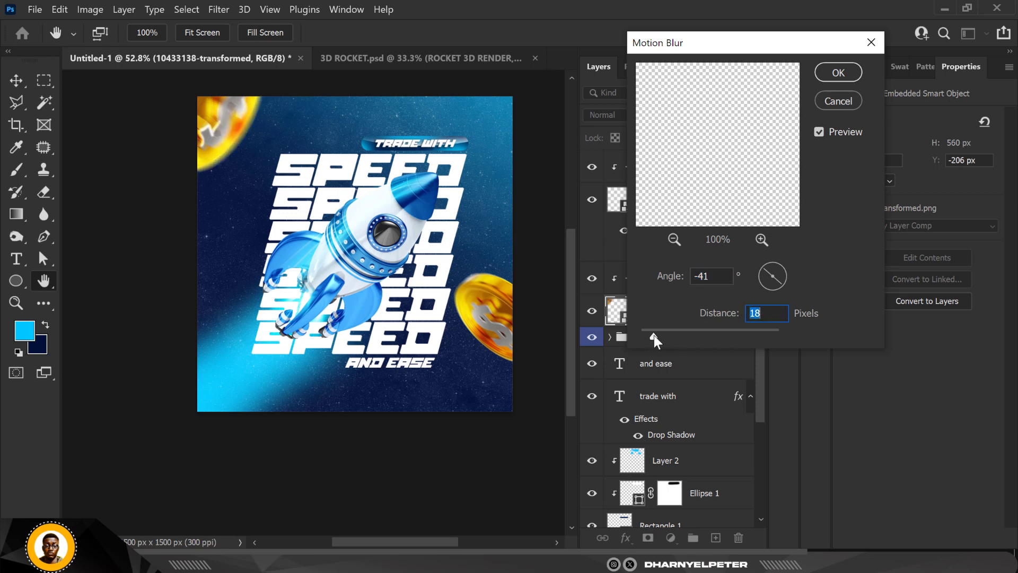
{"action": "left_click", "coordinate": [839, 72]}
{"action": "key", "text": "ctrl+alt+f"}
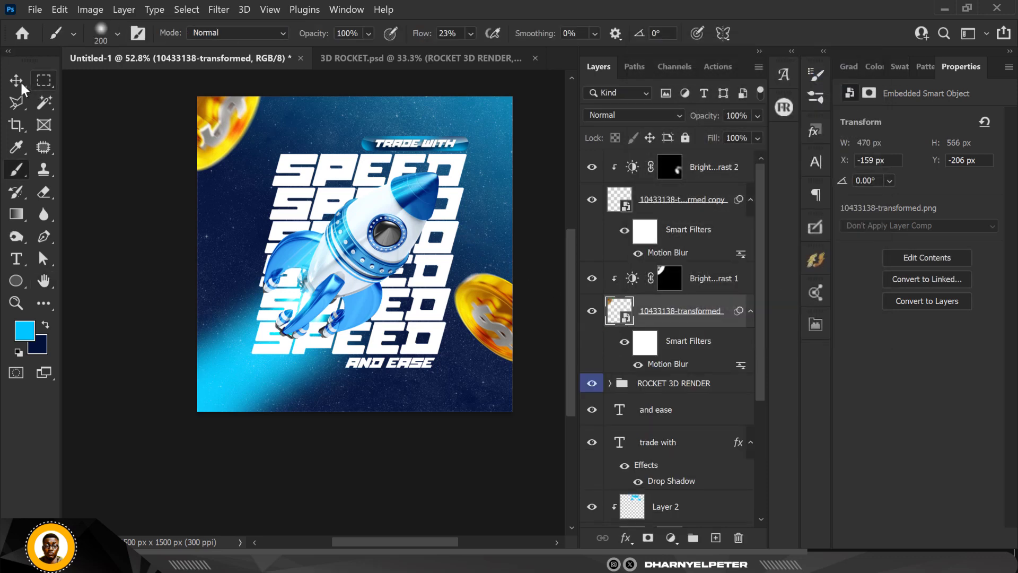
Add a new empty layer between the ROCKET 3D RENDER group and the "and ease" text layer
{"action": "key", "text": "v"}
{"action": "scroll", "coordinate": [463, 290], "scroll_direction": "up", "scroll_amount": 3}
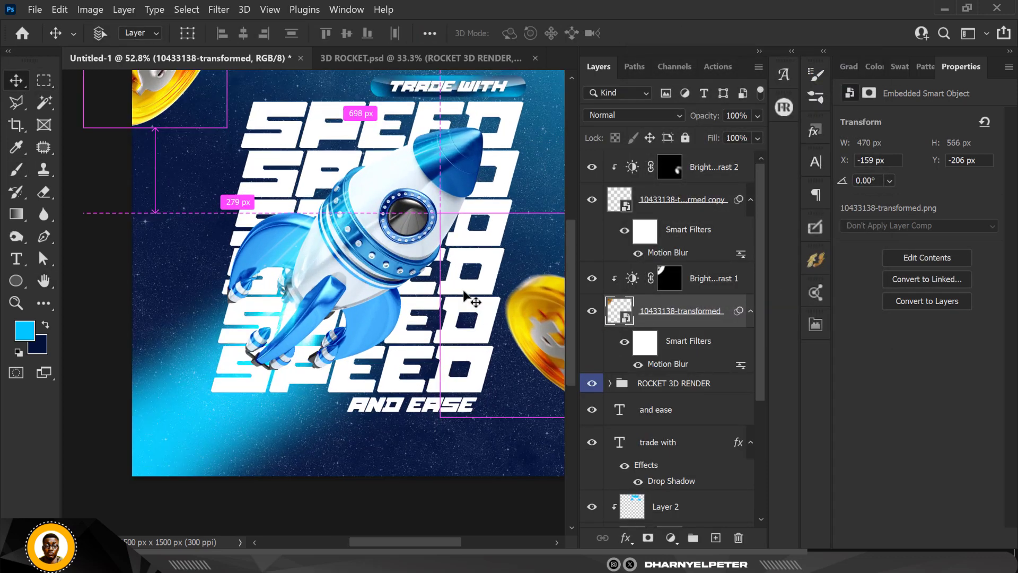
{"action": "left_click", "coordinate": [716, 170]}
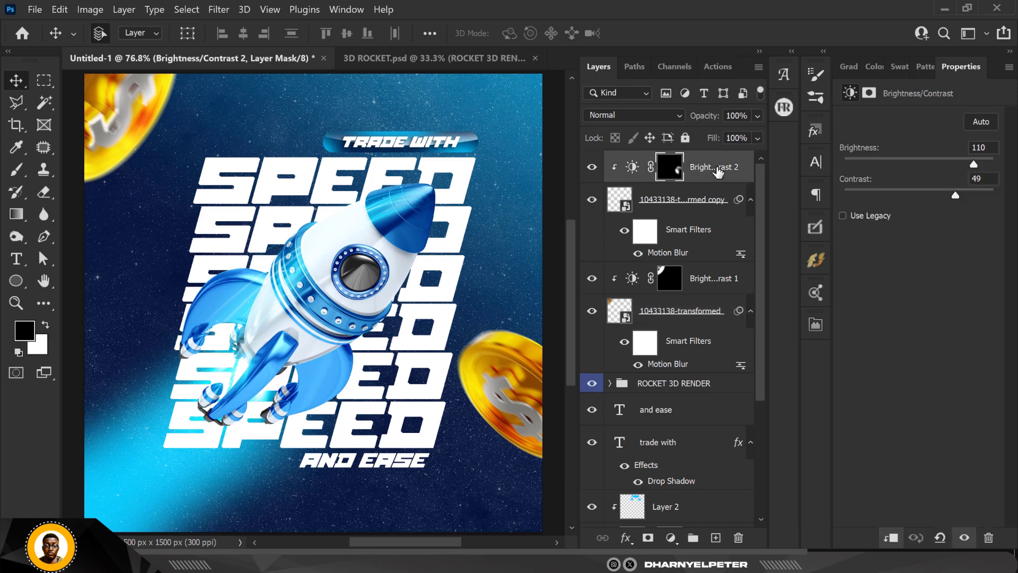
{"action": "left_click", "coordinate": [714, 383]}
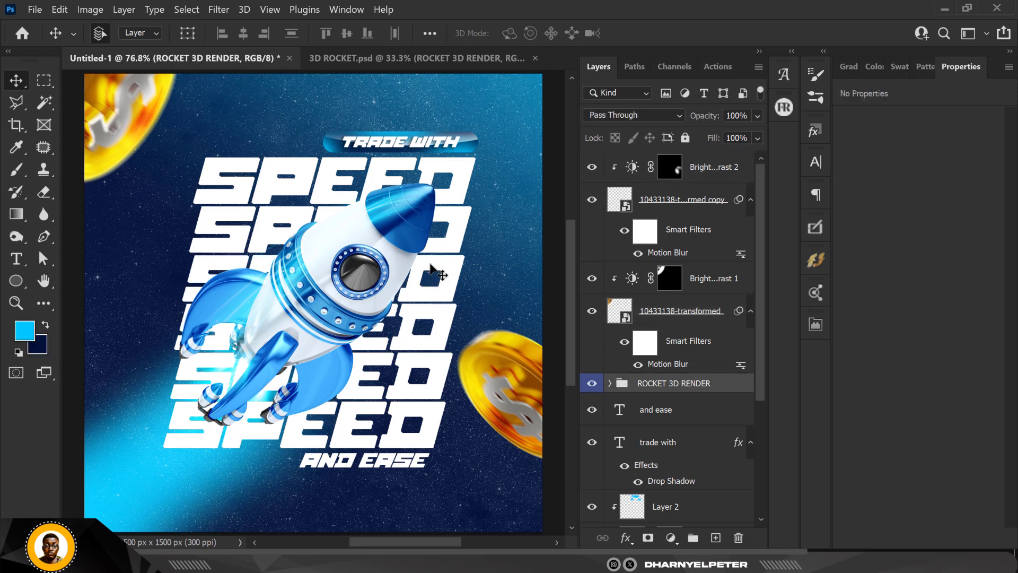
{"action": "left_click", "coordinate": [719, 419]}
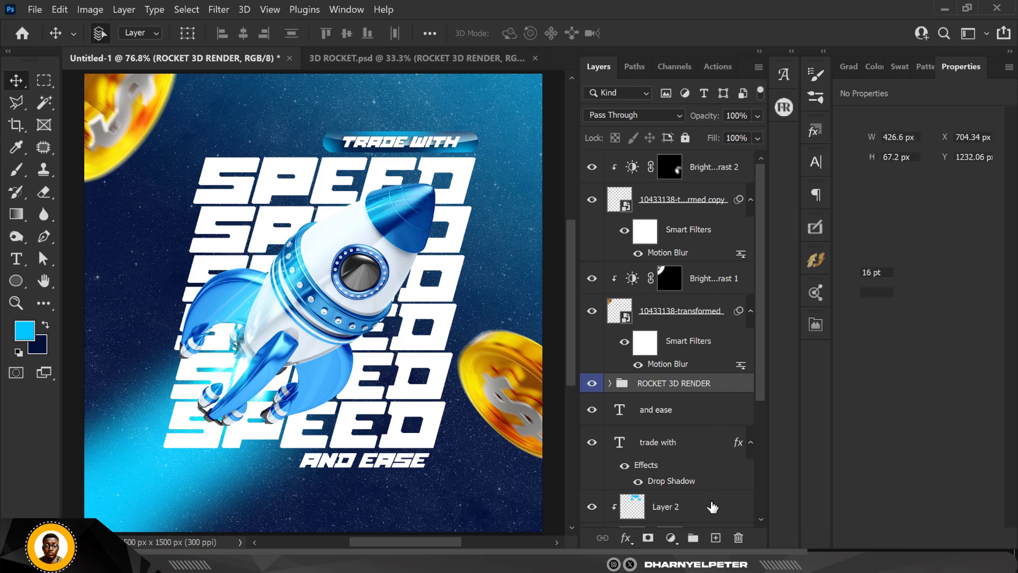
{"action": "left_click", "coordinate": [716, 538]}
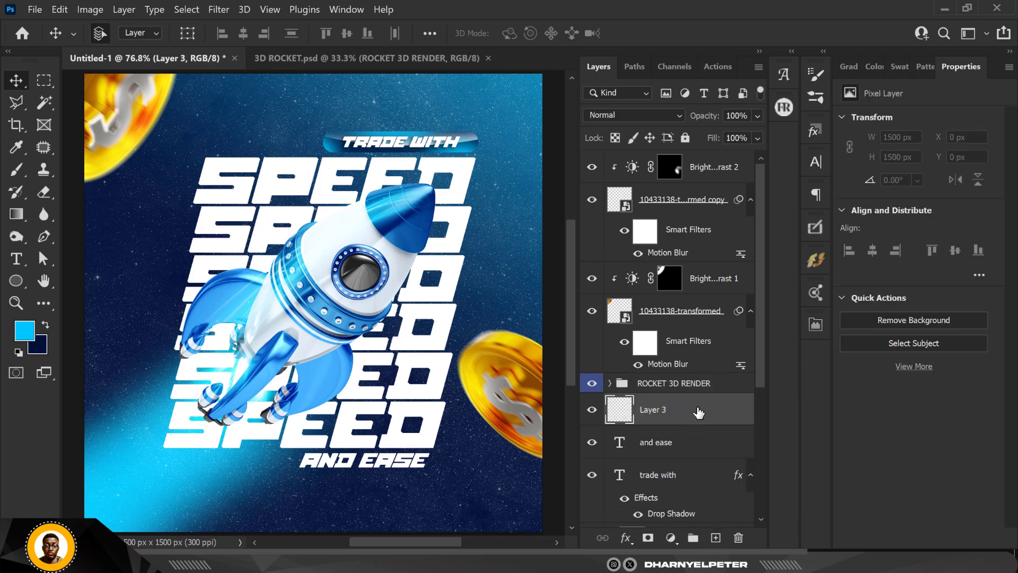
Paint a soft dark navy shadow along the rocket's right side on the new layer at 100% brush flow, and compare with the shadow hidden
{"action": "left_click", "coordinate": [46, 323]}
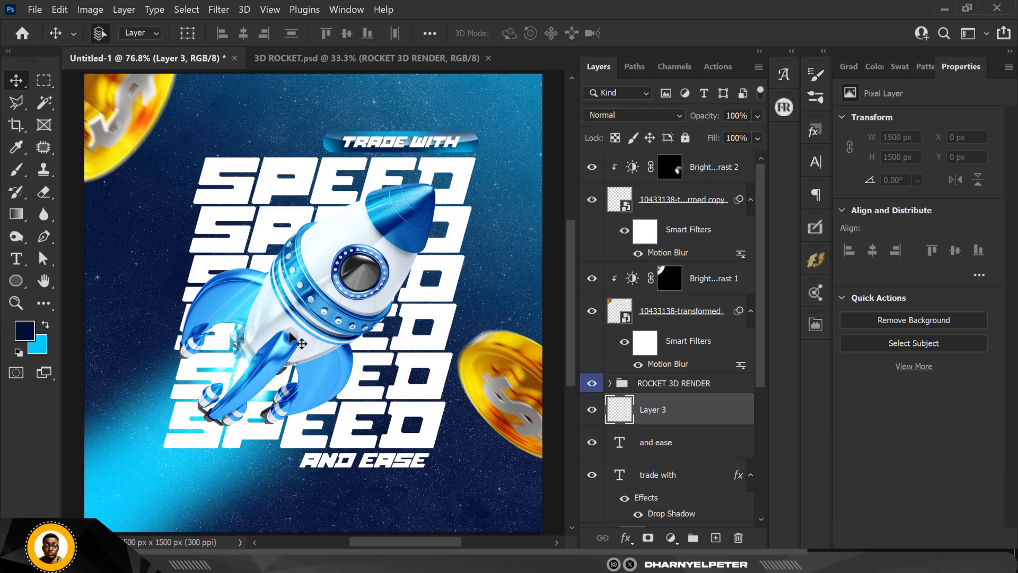
{"action": "key", "text": "b"}
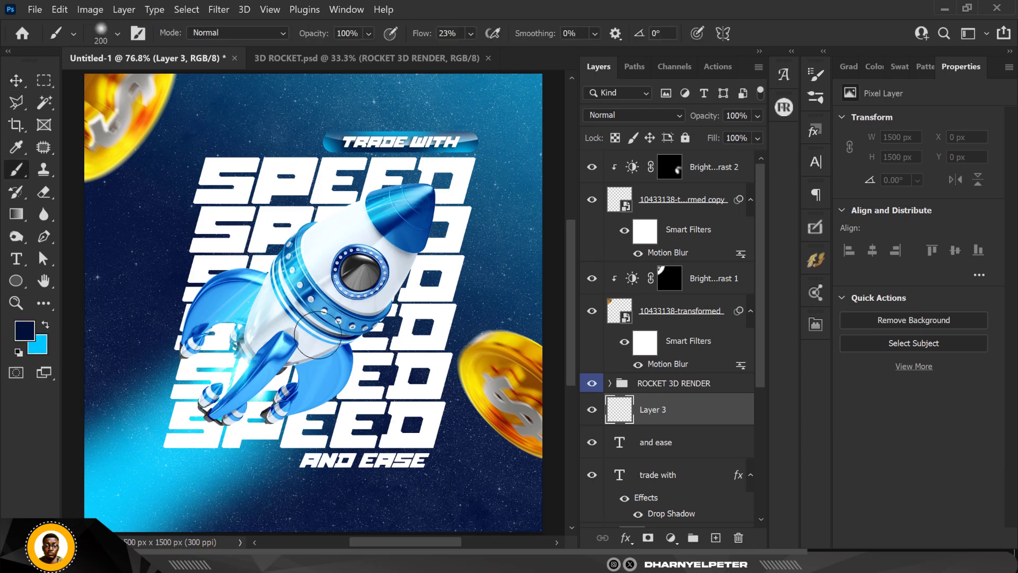
{"action": "left_click", "coordinate": [471, 34]}
{"action": "left_click_drag", "start_coordinate": [483, 50], "coordinate": [554, 52]}
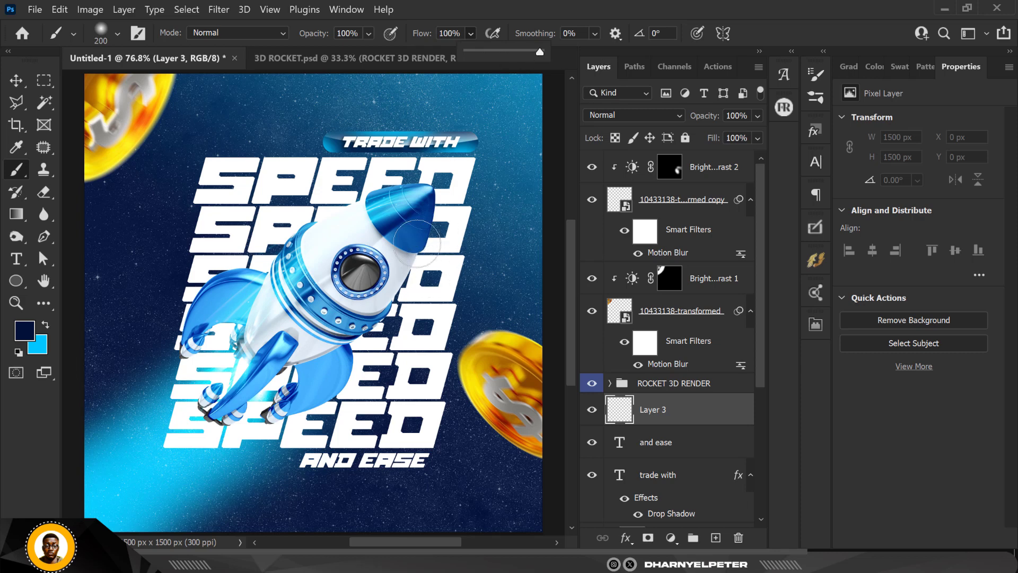
{"action": "left_click", "coordinate": [413, 236]}
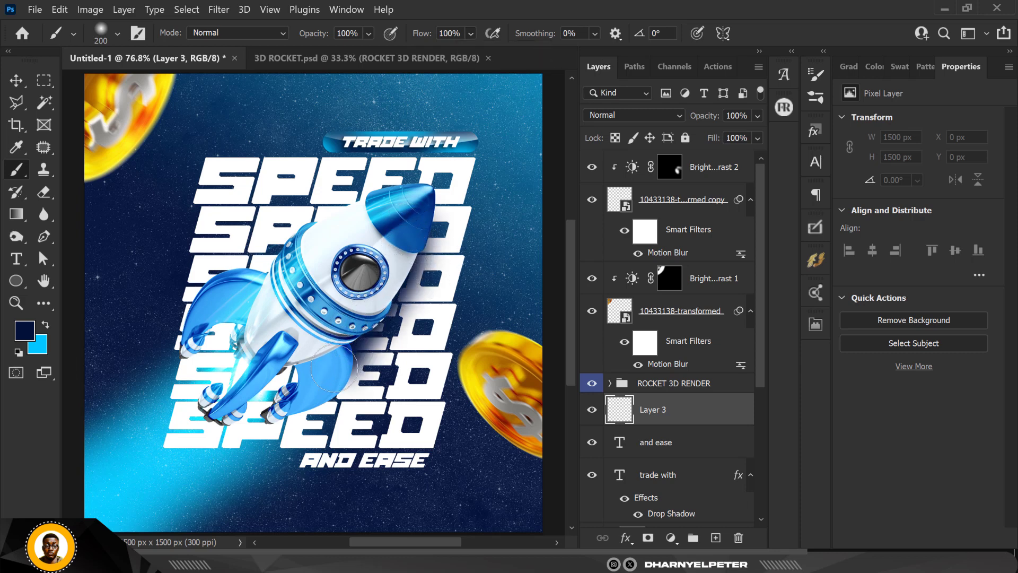
{"action": "left_click_drag", "start_coordinate": [333, 368], "coordinate": [277, 410]}
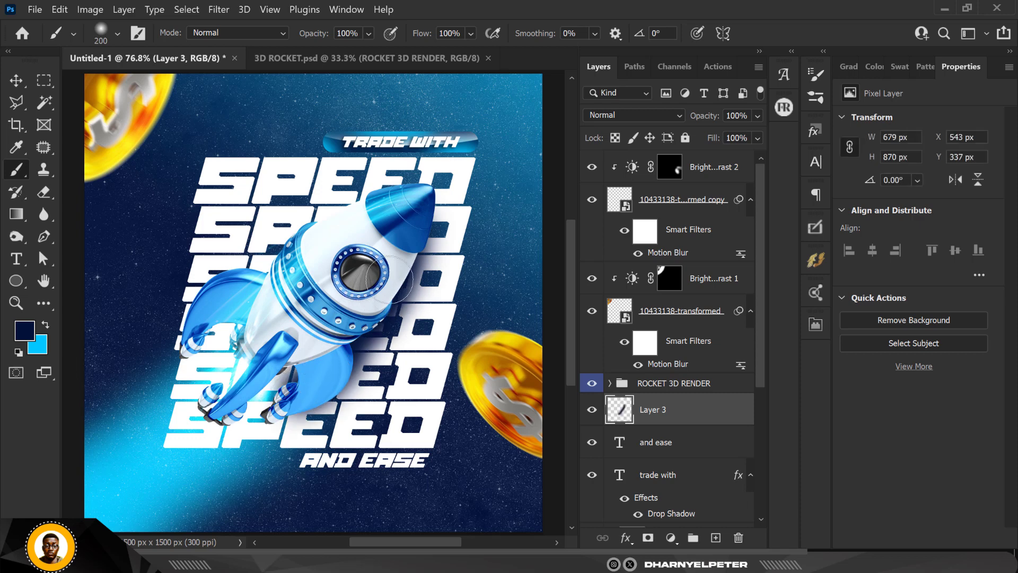
{"action": "mouse_move", "coordinate": [389, 280]}
{"action": "left_mouse_down"}
{"action": "mouse_move", "coordinate": [416, 254]}
{"action": "mouse_move", "coordinate": [414, 201]}
{"action": "left_mouse_up"}
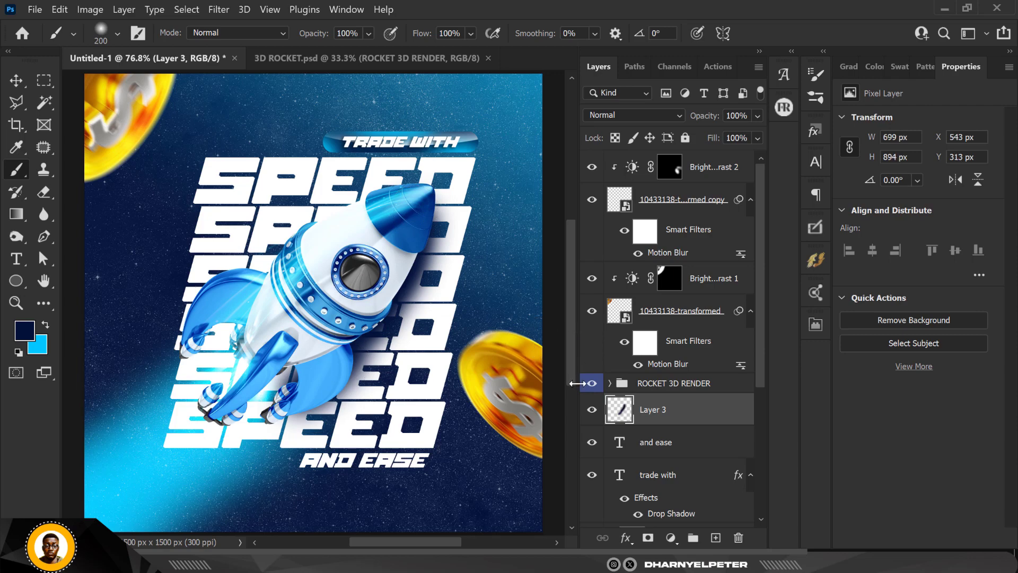
{"action": "left_click", "coordinate": [282, 358]}
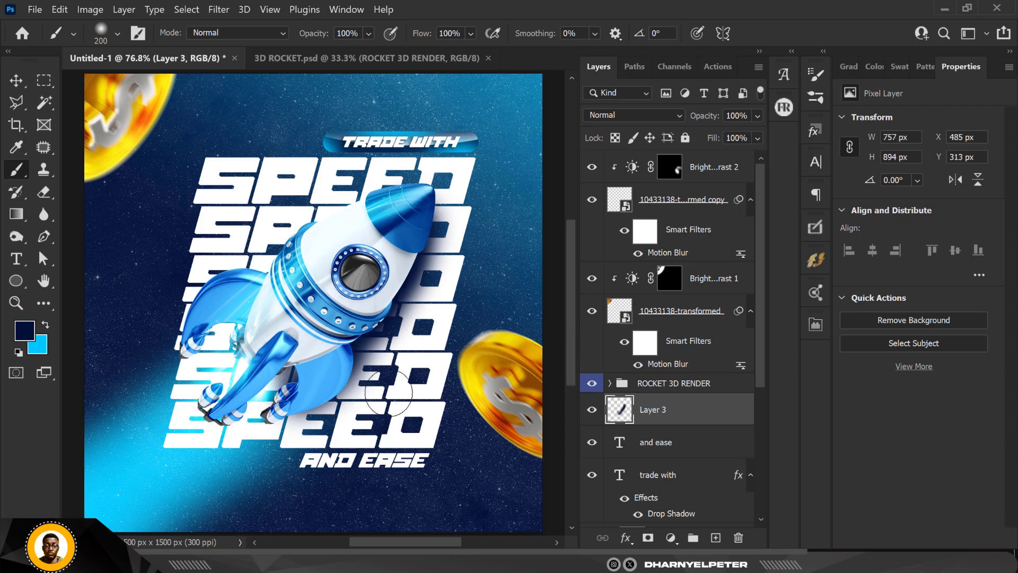
{"action": "scroll", "coordinate": [345, 296], "scroll_direction": "down", "scroll_amount": 2}
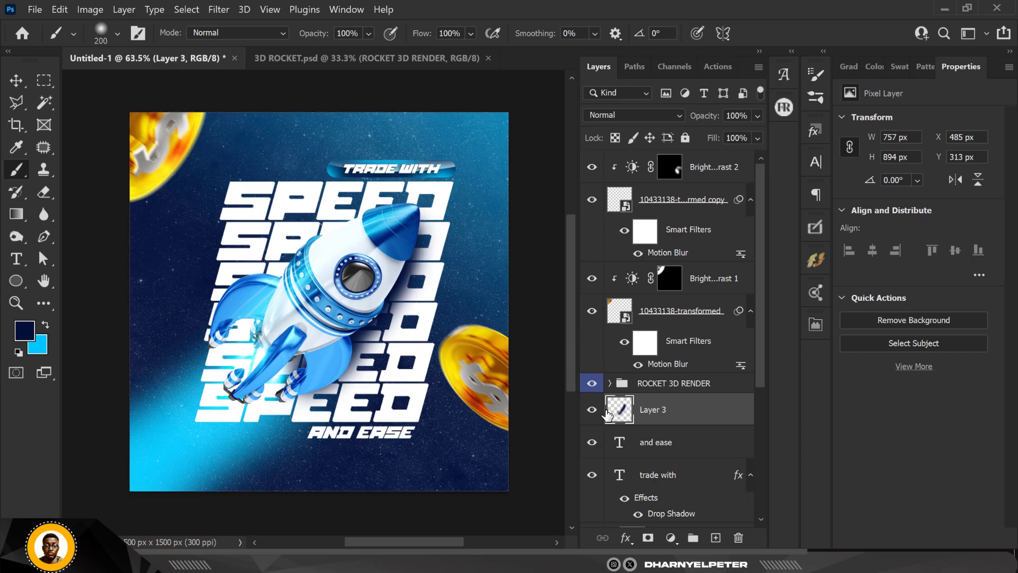
{"action": "left_click", "coordinate": [590, 414]}
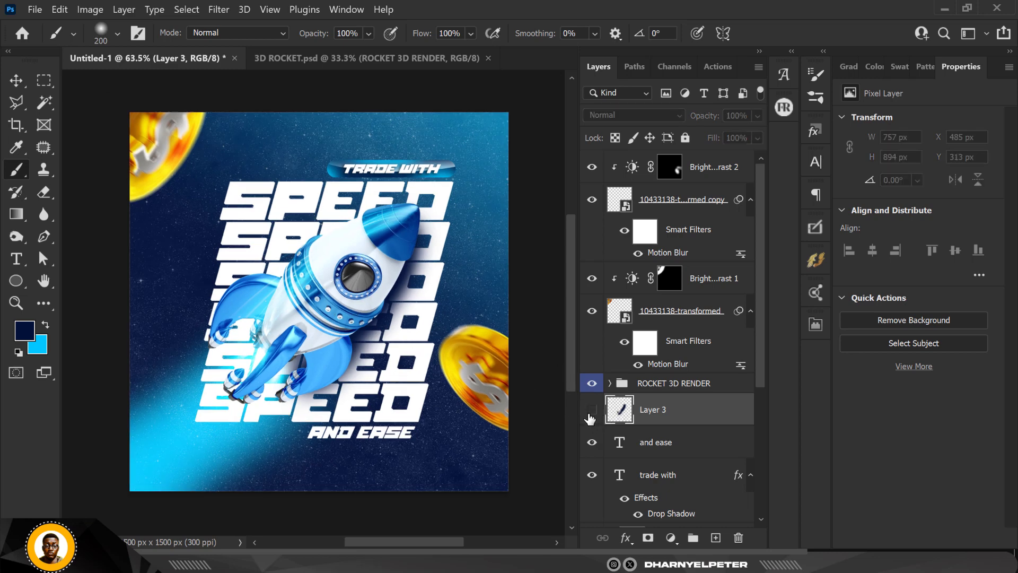
{"action": "left_click", "coordinate": [589, 413]}
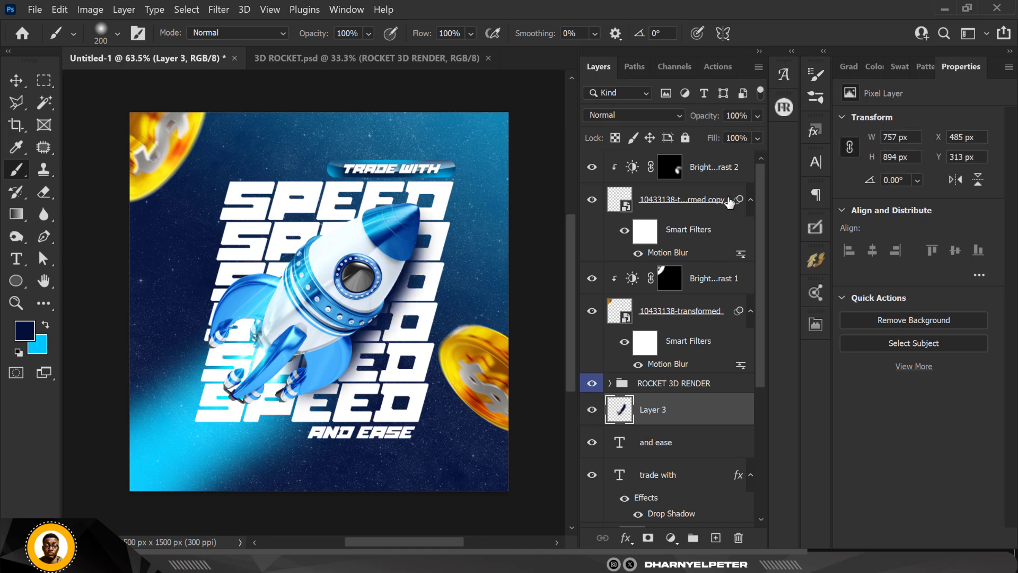
Reduce the fill of the B97-125 star texture layer to 67%
{"action": "left_click", "coordinate": [24, 82]}
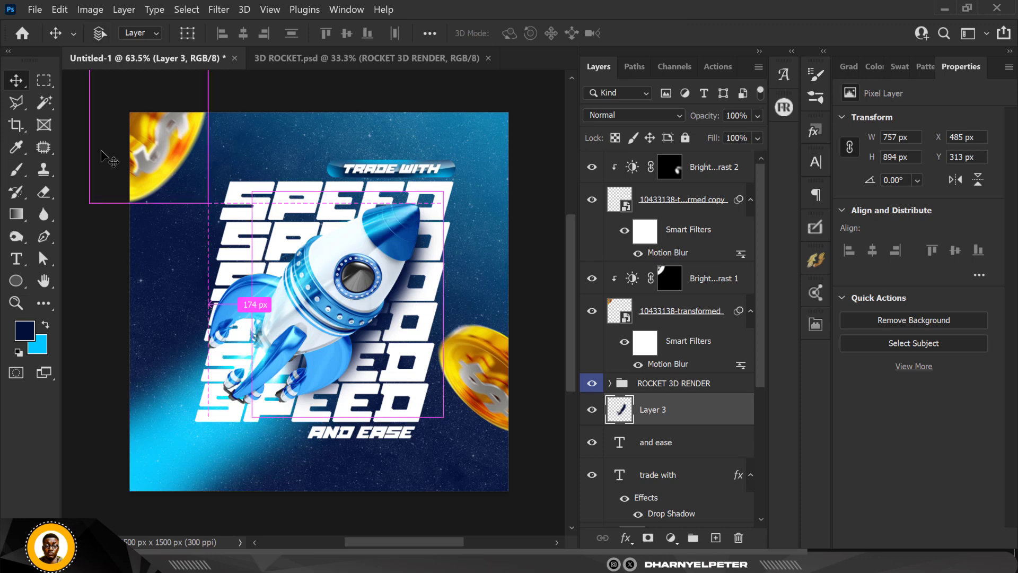
{"action": "scroll", "coordinate": [100, 150], "scroll_direction": "up", "scroll_amount": 2}
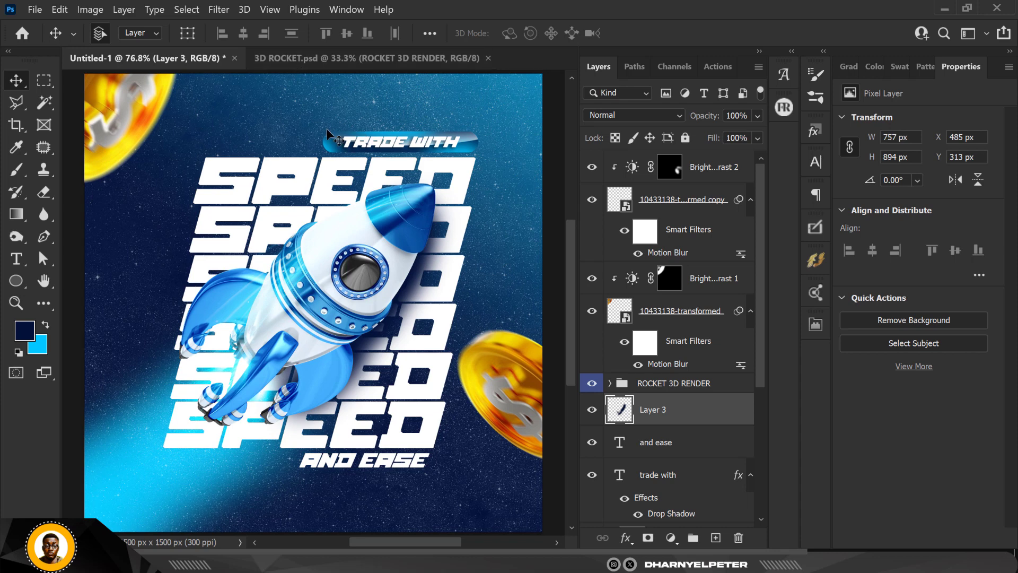
{"action": "scroll", "coordinate": [700, 467], "scroll_direction": "down", "scroll_amount": 3}
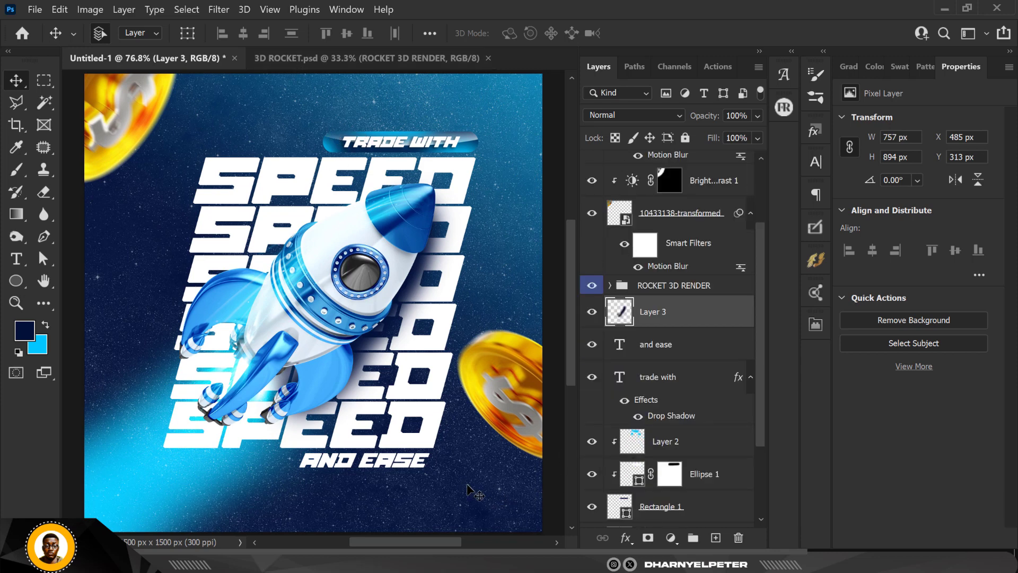
{"action": "key", "text": "ctrl+minus"}
{"action": "scroll", "coordinate": [689, 451], "scroll_direction": "down", "scroll_amount": 3}
{"action": "left_click", "coordinate": [688, 480]}
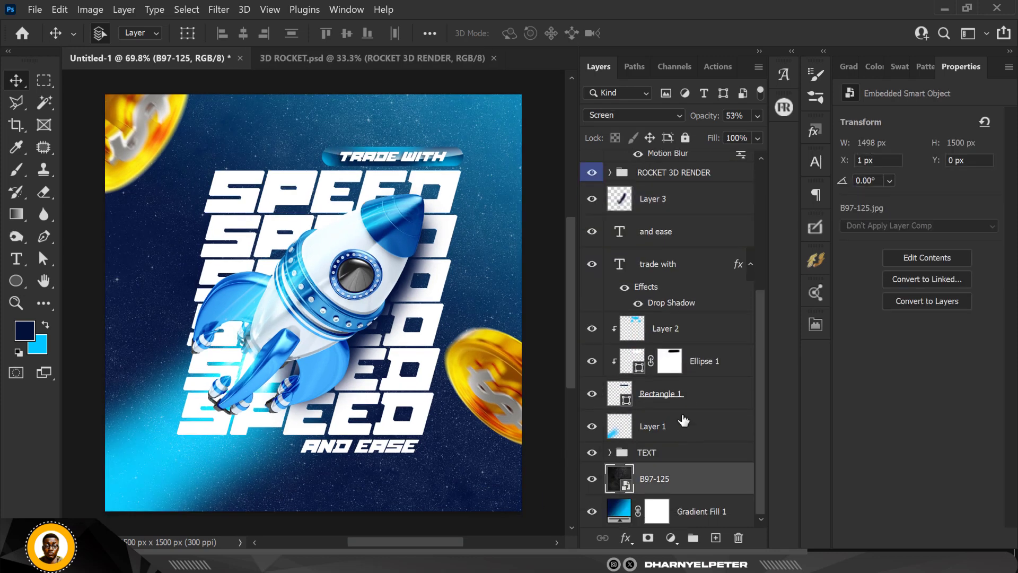
{"action": "left_click", "coordinate": [757, 138]}
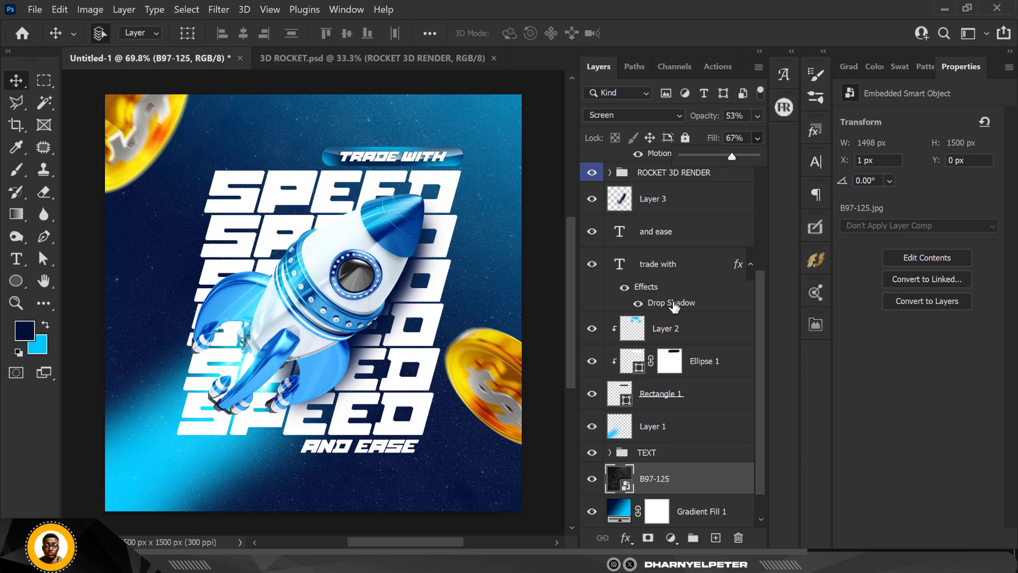
Select the topmost Brightness/Contrast layer above the lower-right coin
{"action": "scroll", "coordinate": [674, 306], "scroll_direction": "up", "scroll_amount": 4}
{"action": "left_click", "coordinate": [651, 167]}
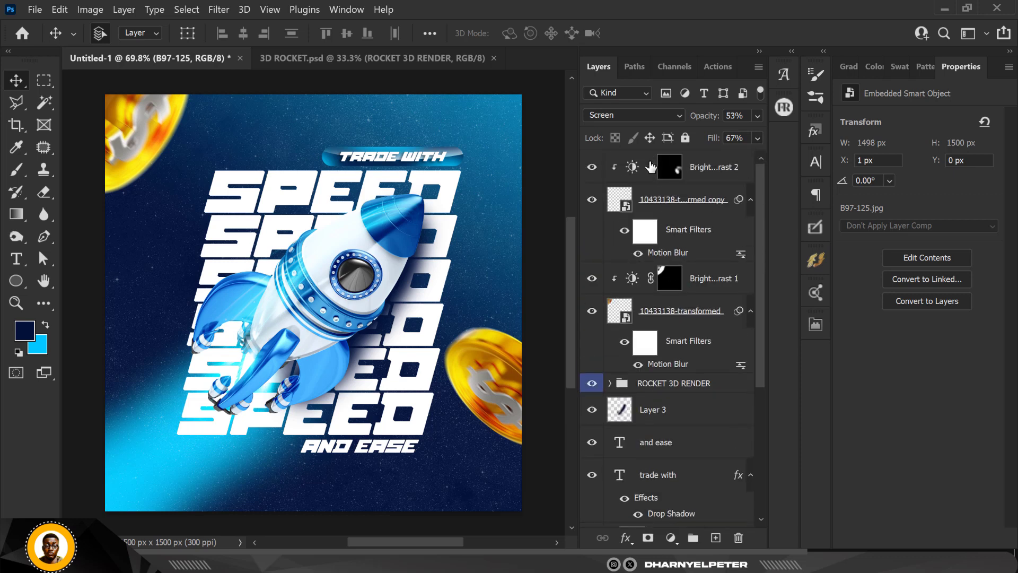